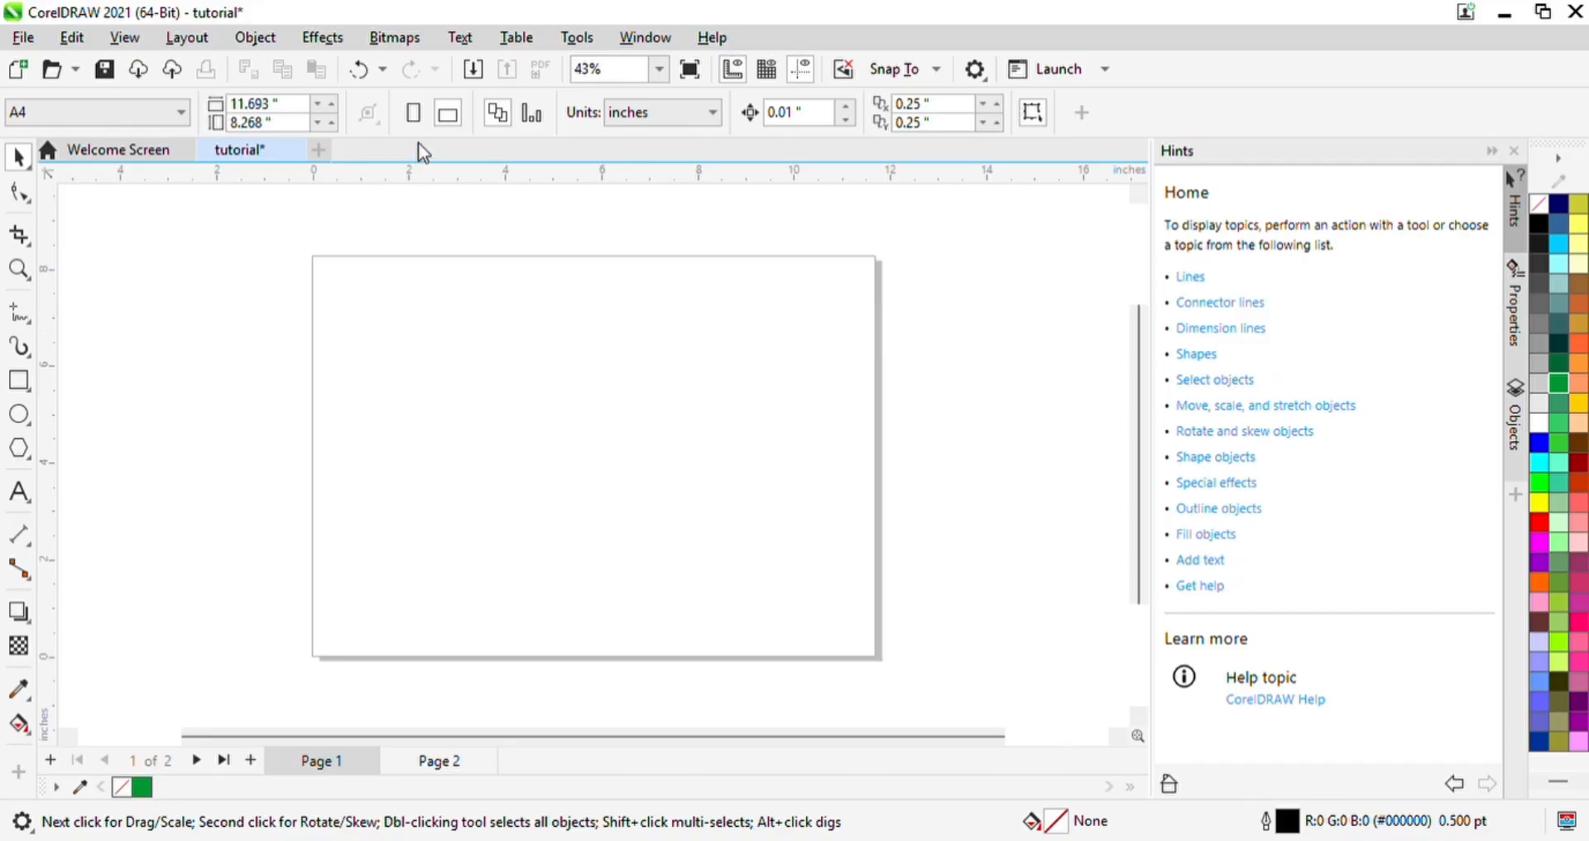
Step: Switch the page orientation to portrait and back to landscape
{"action": "left_click", "coordinate": [414, 117]}
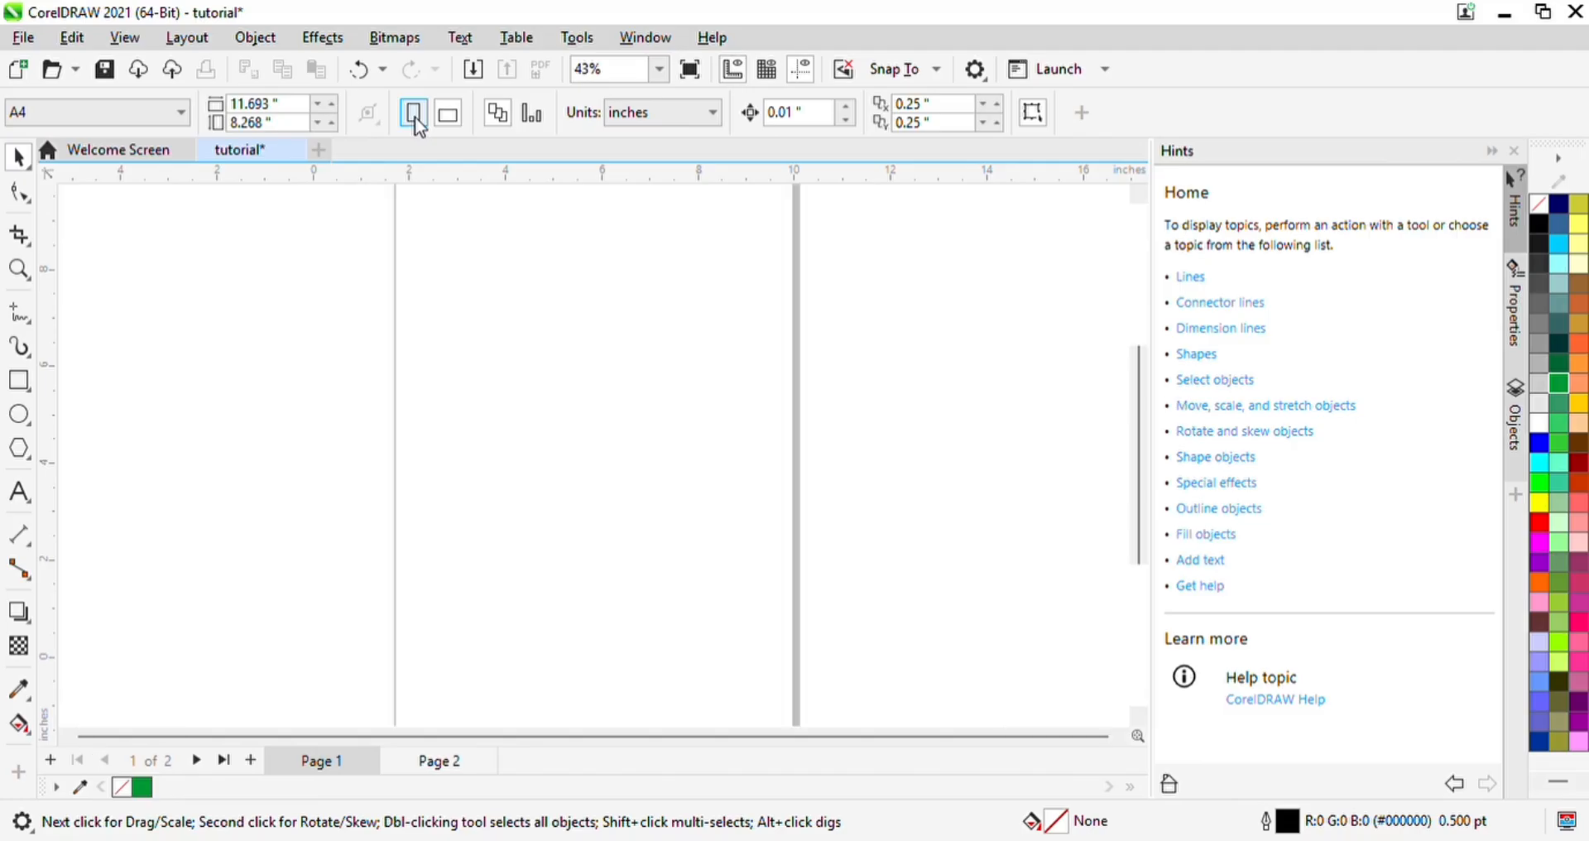
{"action": "left_click", "coordinate": [447, 116]}
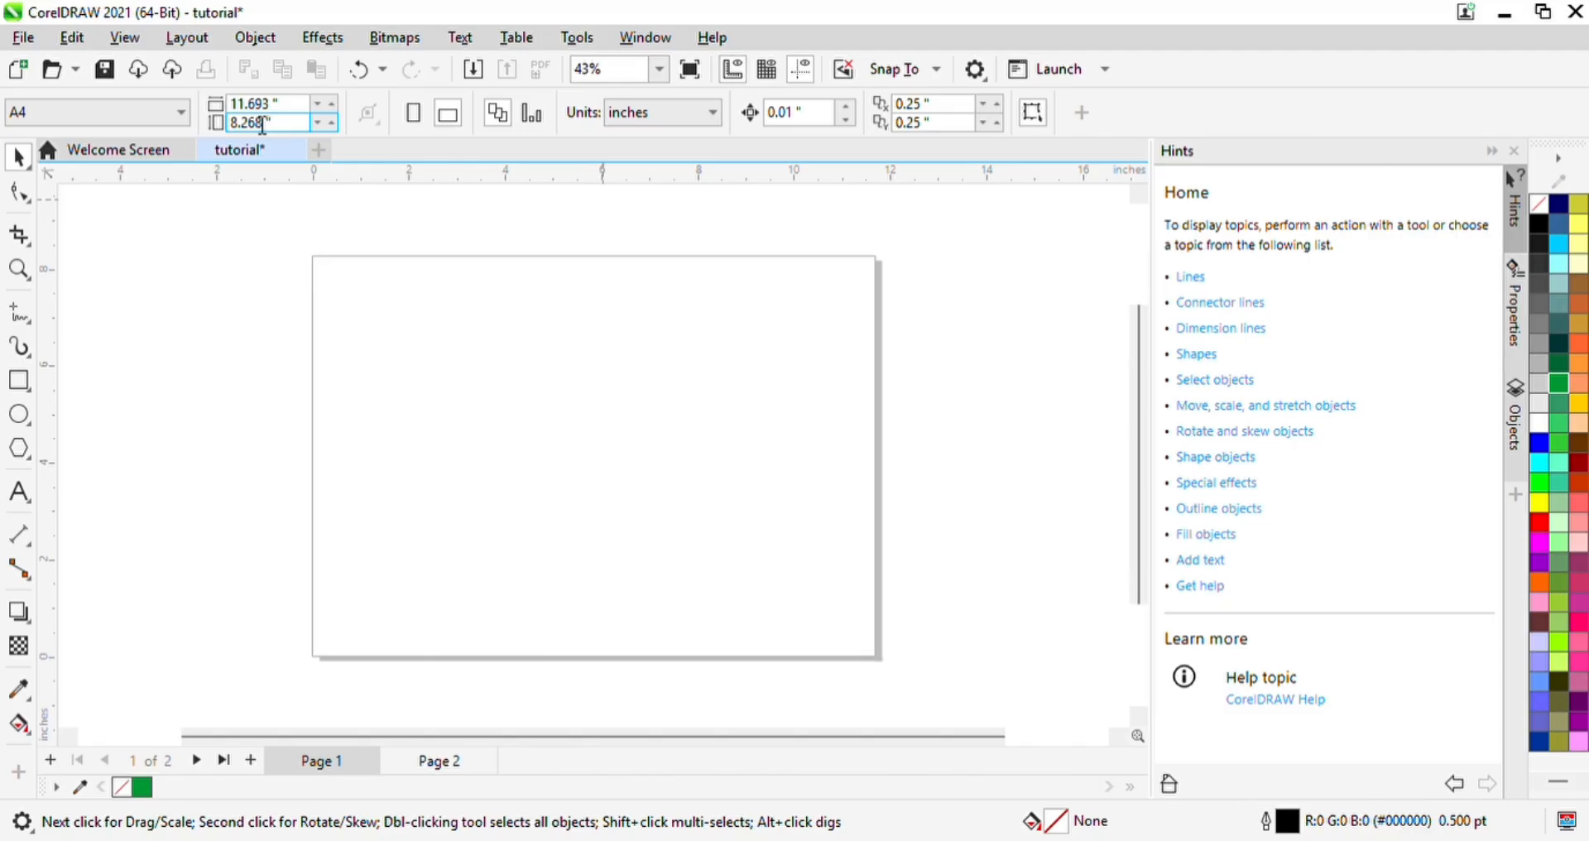
{"action": "left_click", "coordinate": [713, 120]}
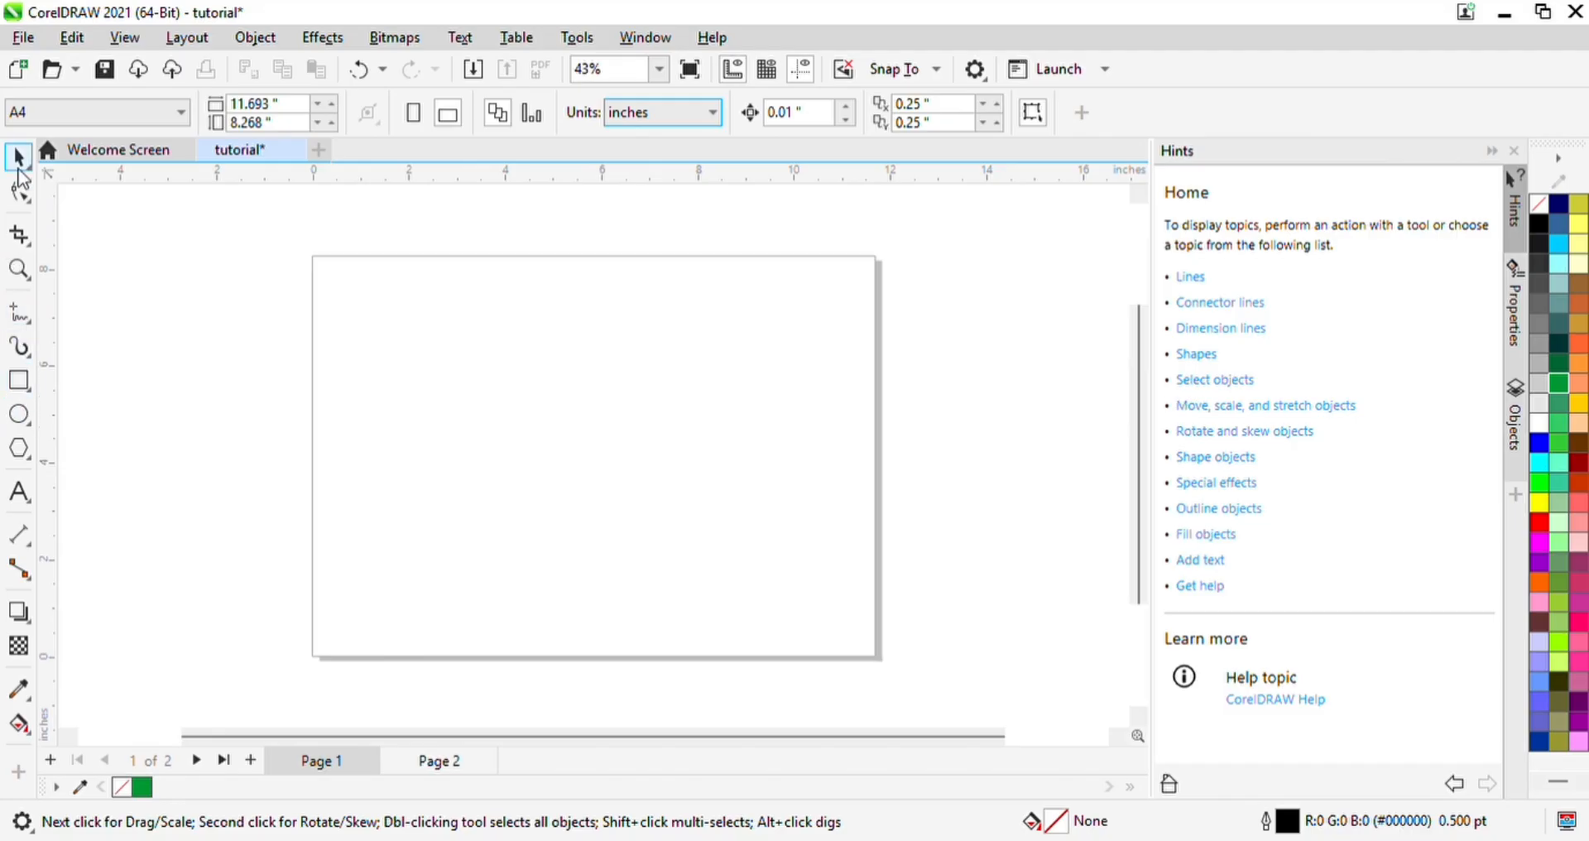
Step: Draw three separate rectangles on the page, about 3.5 × 2.6 in, 4.5 × 3.5 in and 2.7 × 1.9 in
{"action": "left_click", "coordinate": [29, 377]}
{"action": "left_click_drag", "start_coordinate": [408, 316], "coordinate": [577, 443]}
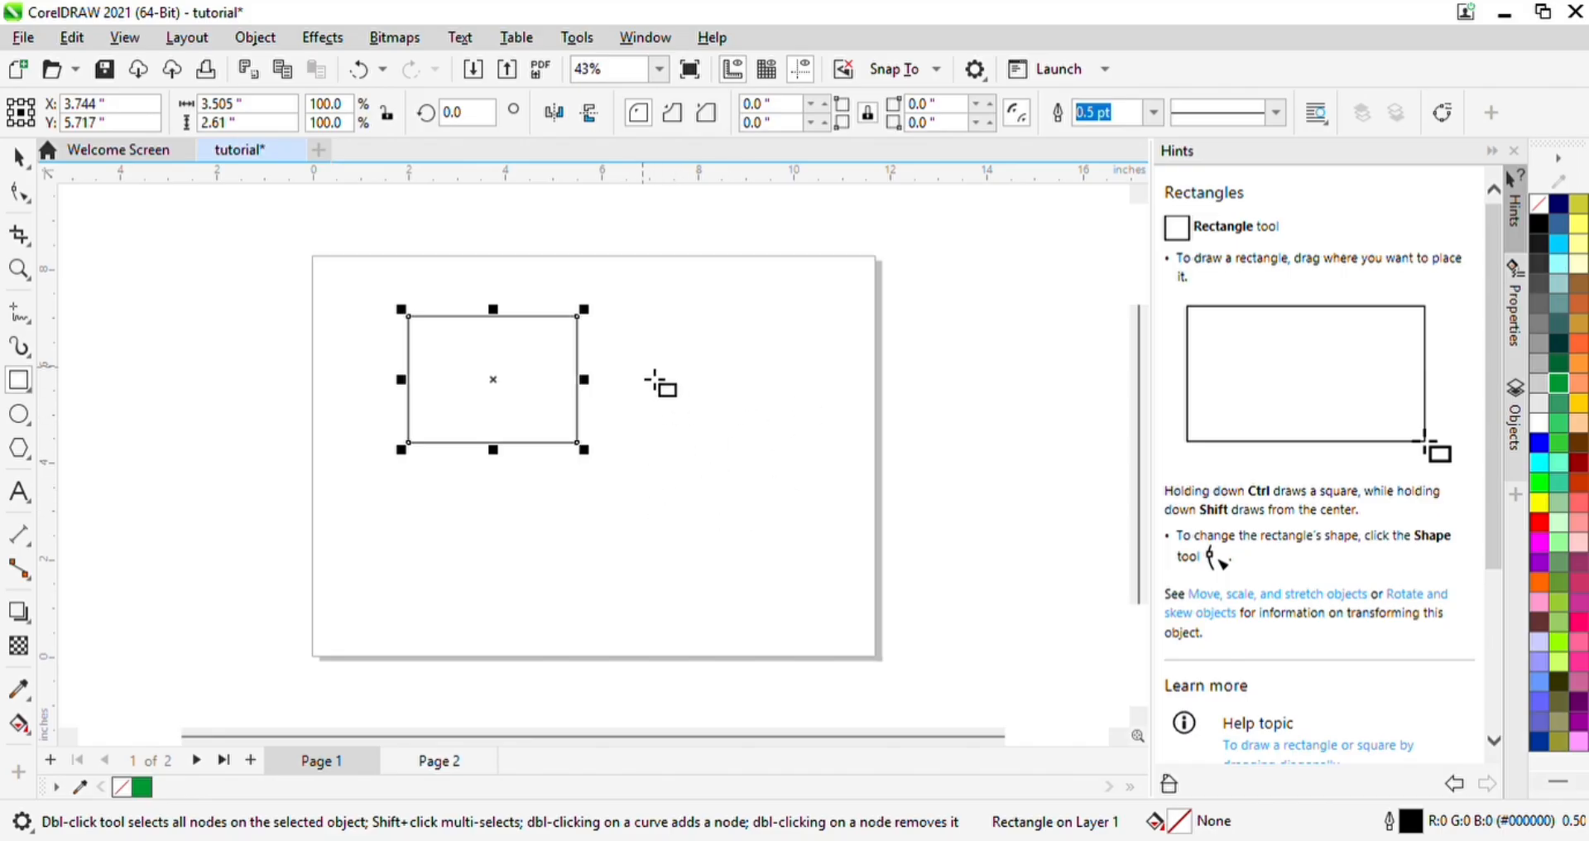
{"action": "left_click_drag", "start_coordinate": [642, 366], "coordinate": [858, 538]}
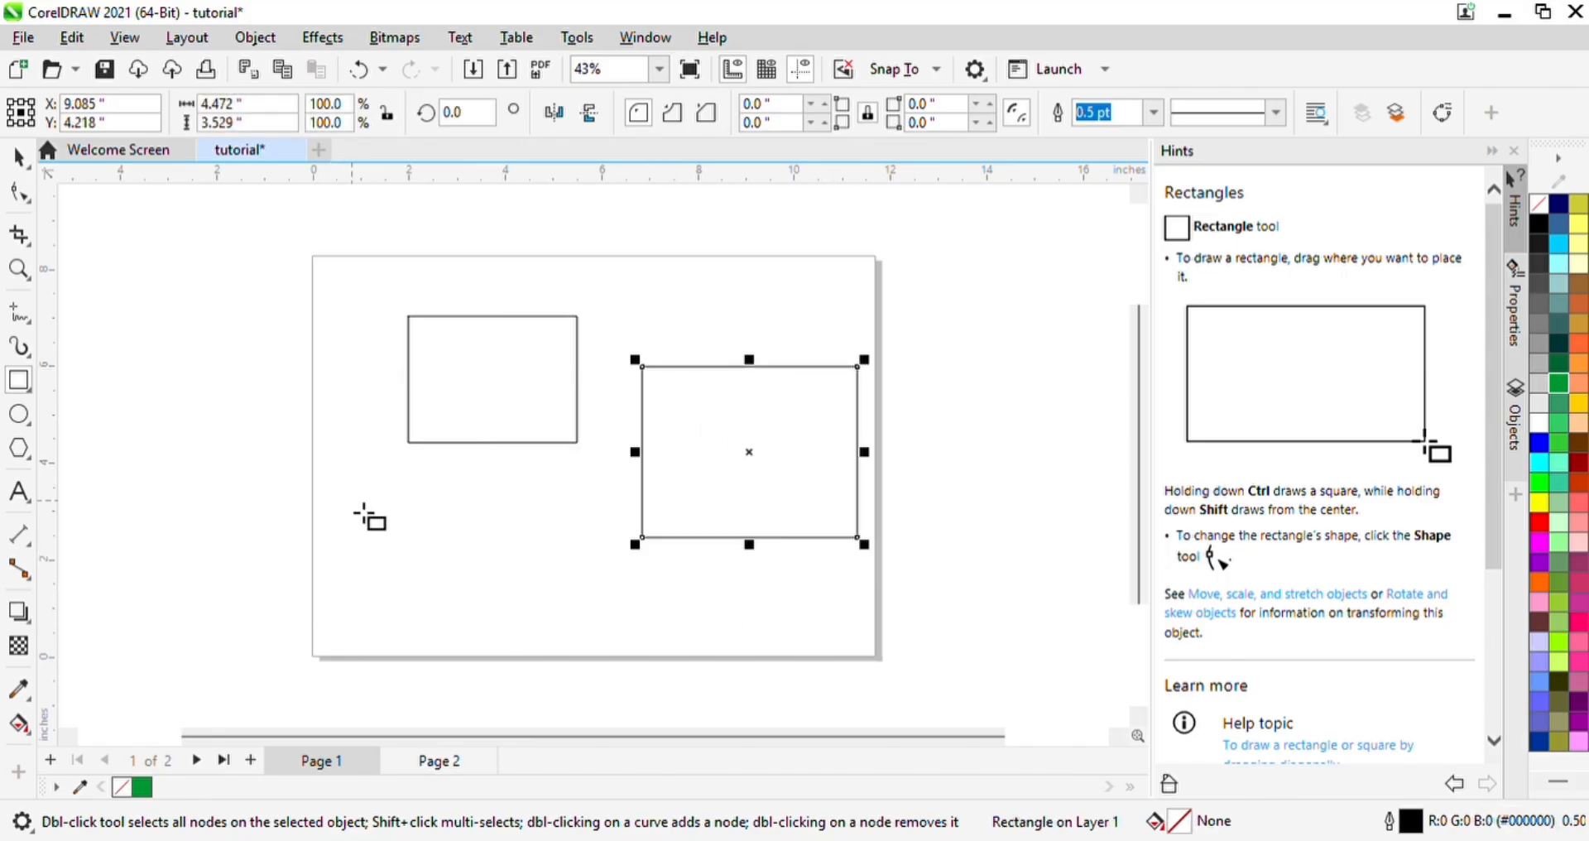
{"action": "left_click_drag", "start_coordinate": [351, 500], "coordinate": [483, 593]}
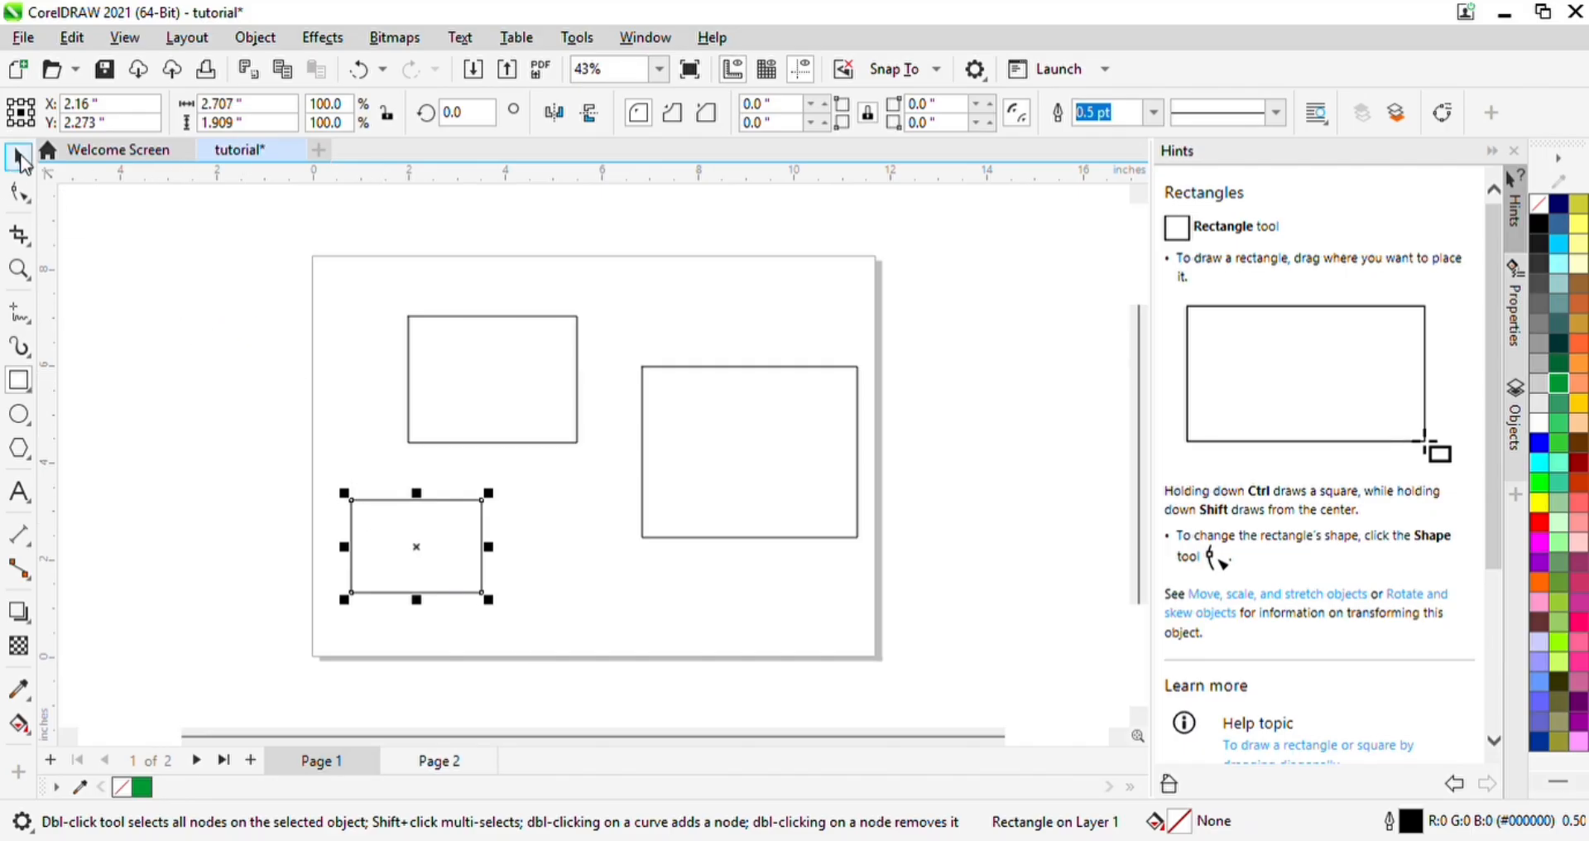
Step: Practise selecting the rectangles with the Pick tool, individually and with a marquee around the two on the page's left half
{"action": "left_click", "coordinate": [20, 157]}
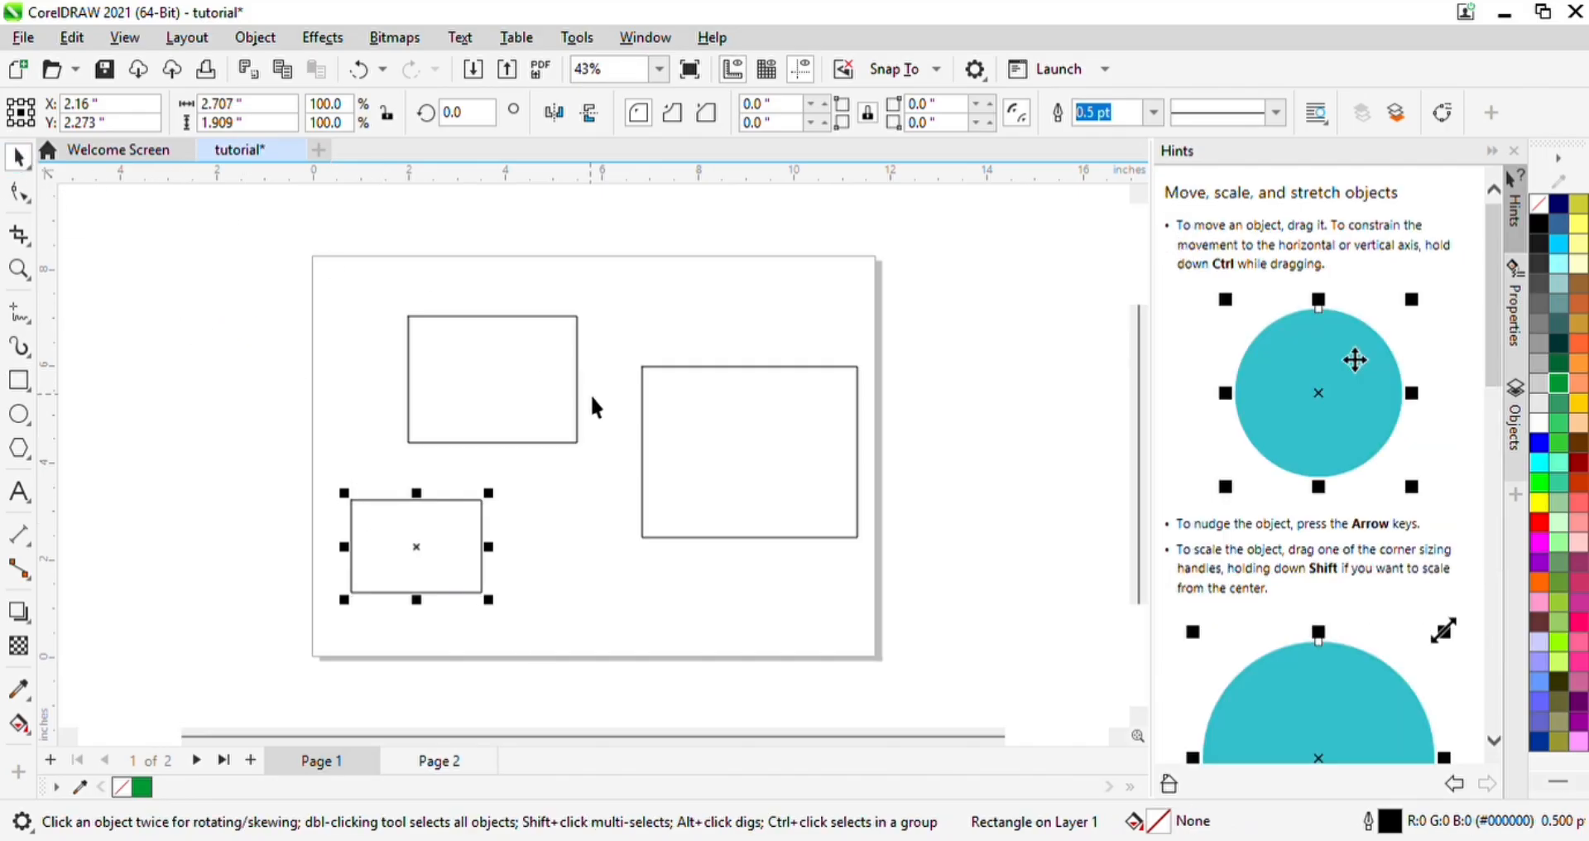
{"action": "left_click", "coordinate": [515, 396]}
{"action": "left_click", "coordinate": [804, 470]}
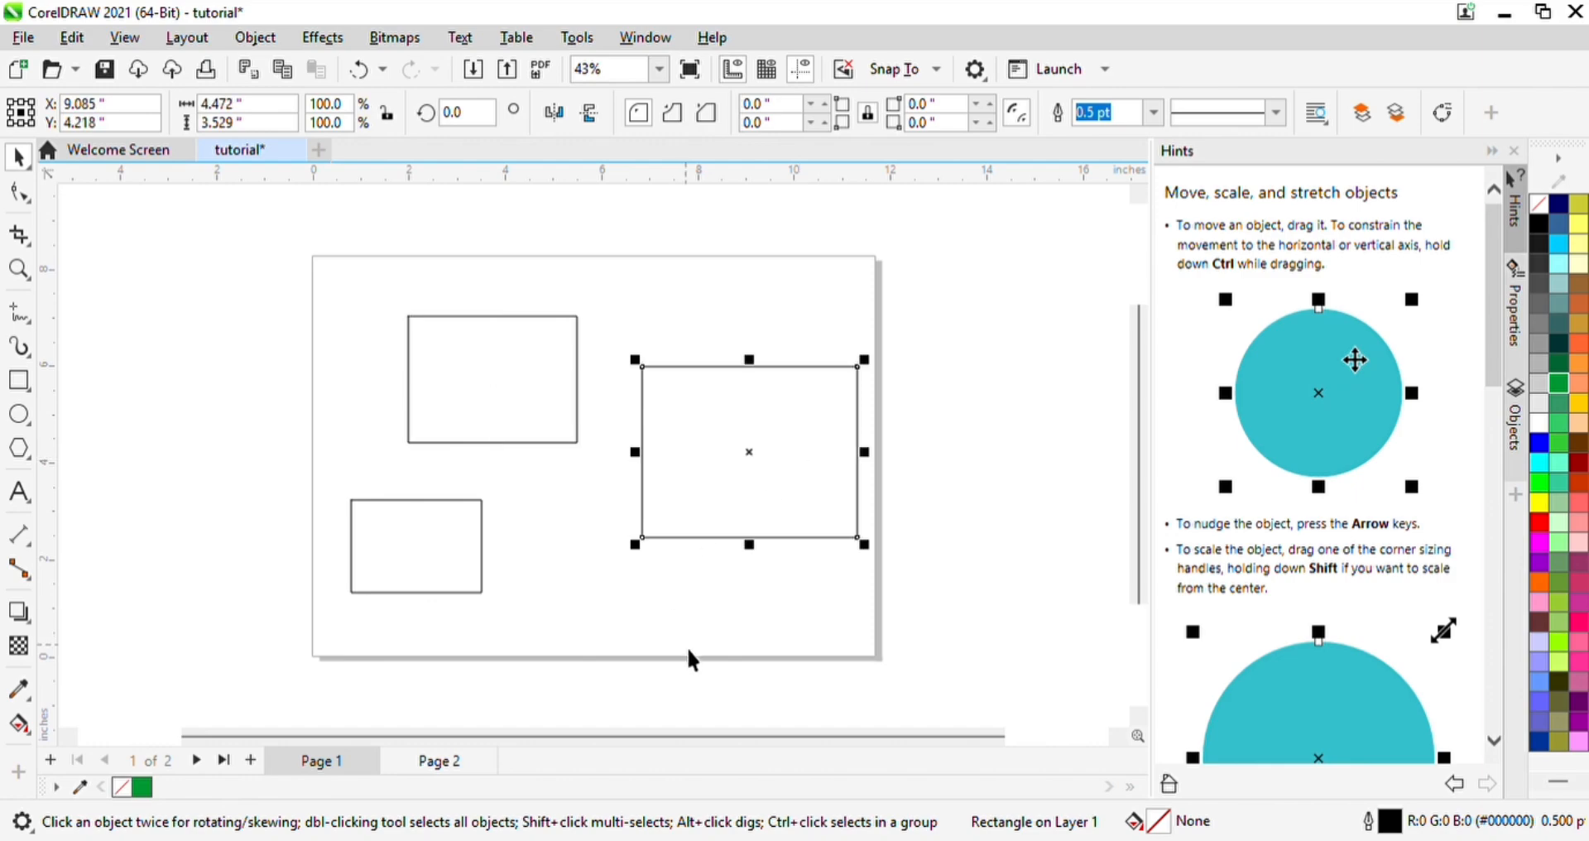
{"action": "left_click_drag", "start_coordinate": [645, 585], "coordinate": [778, 649]}
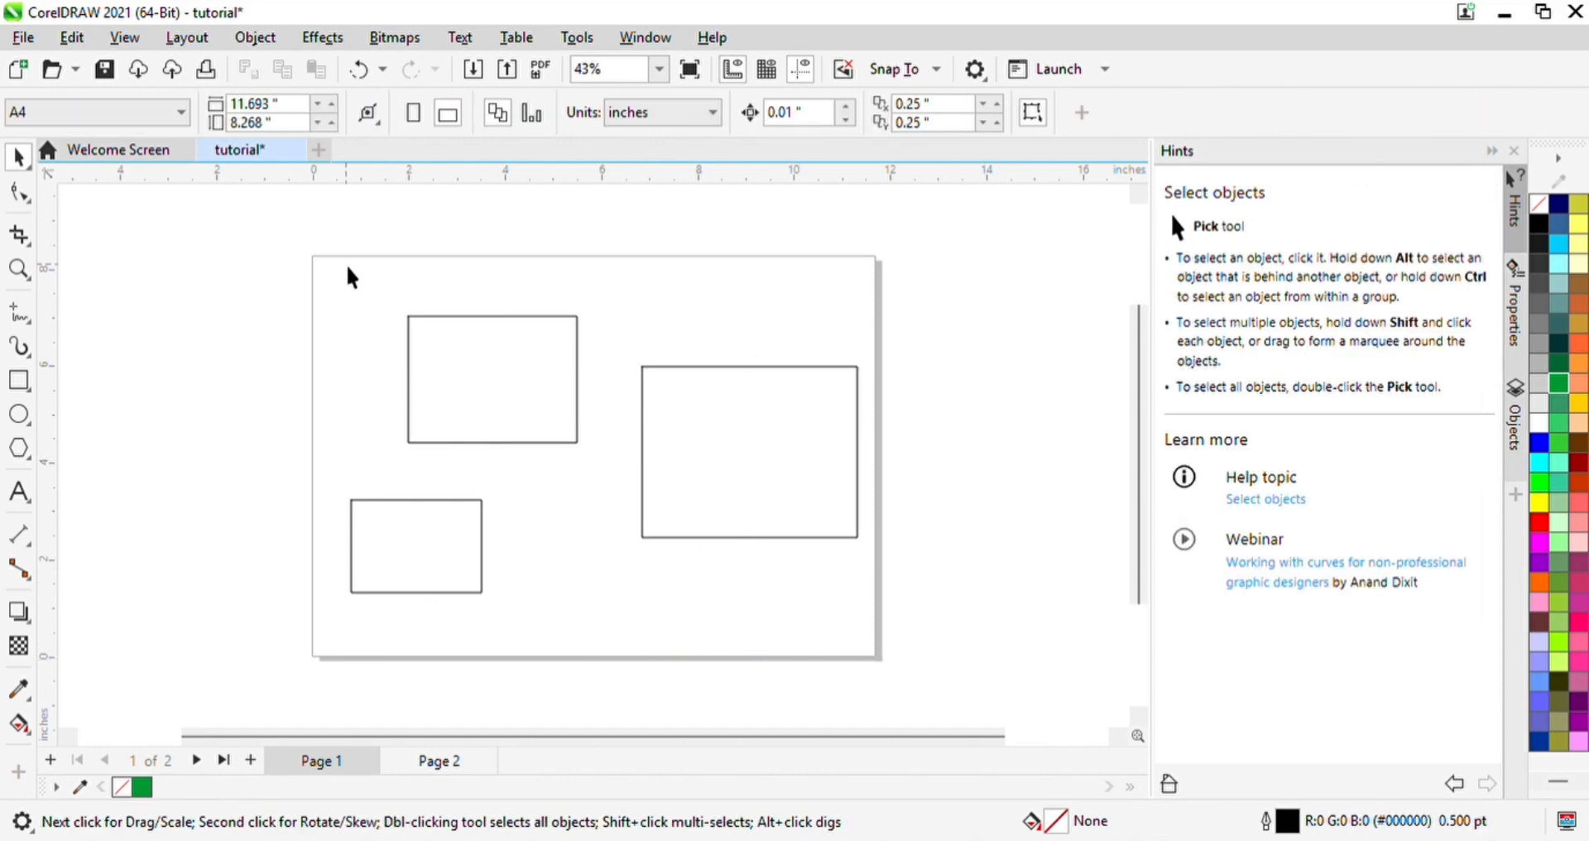
{"action": "left_click_drag", "start_coordinate": [301, 241], "coordinate": [780, 695]}
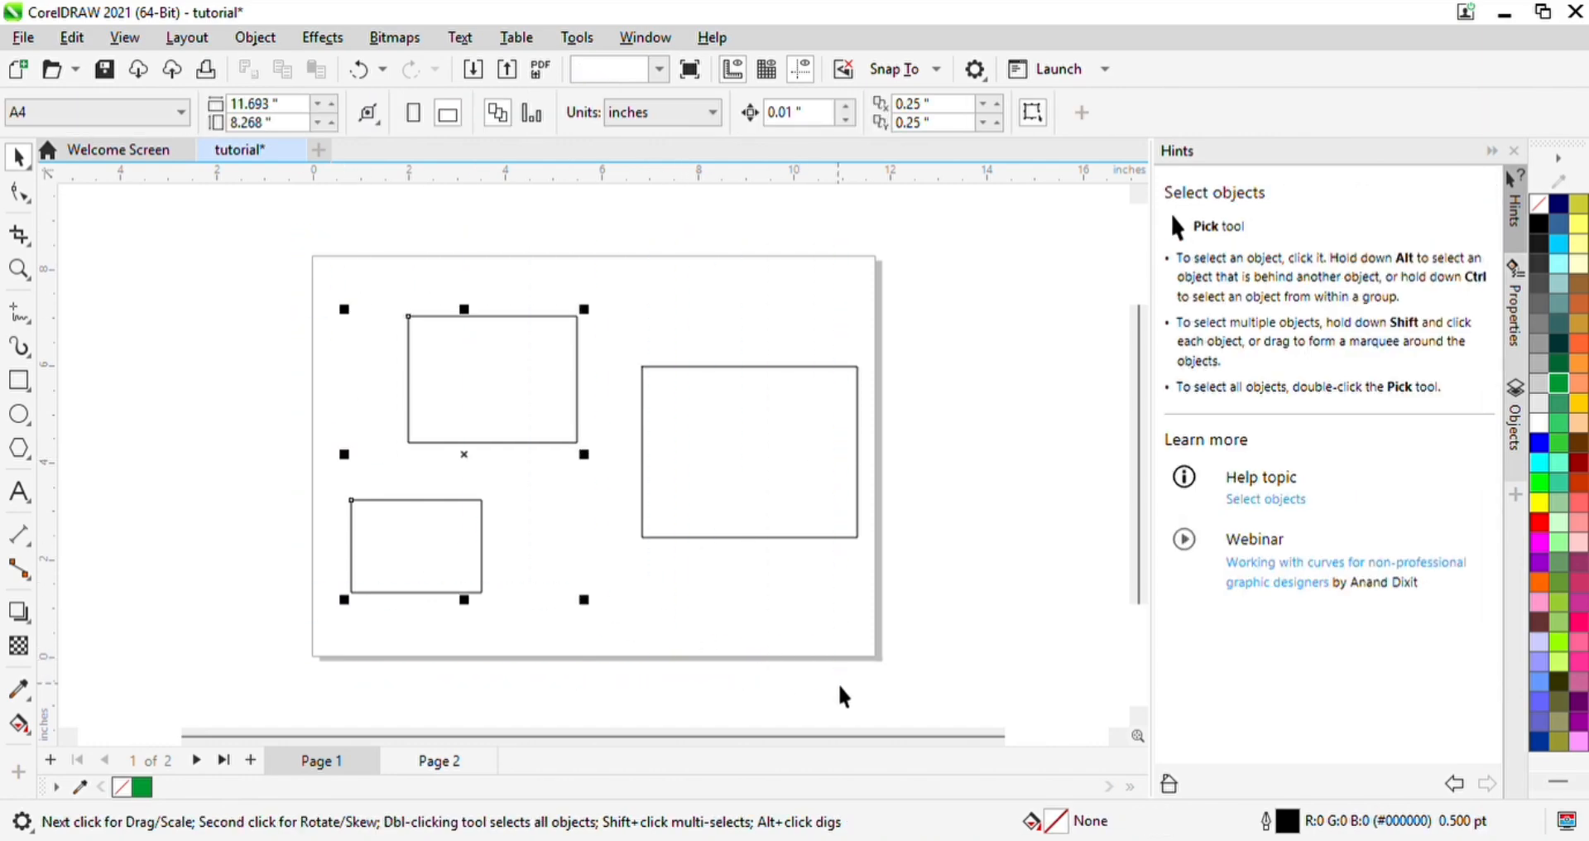
{"action": "left_click", "coordinate": [732, 312]}
{"action": "left_click", "coordinate": [787, 451]}
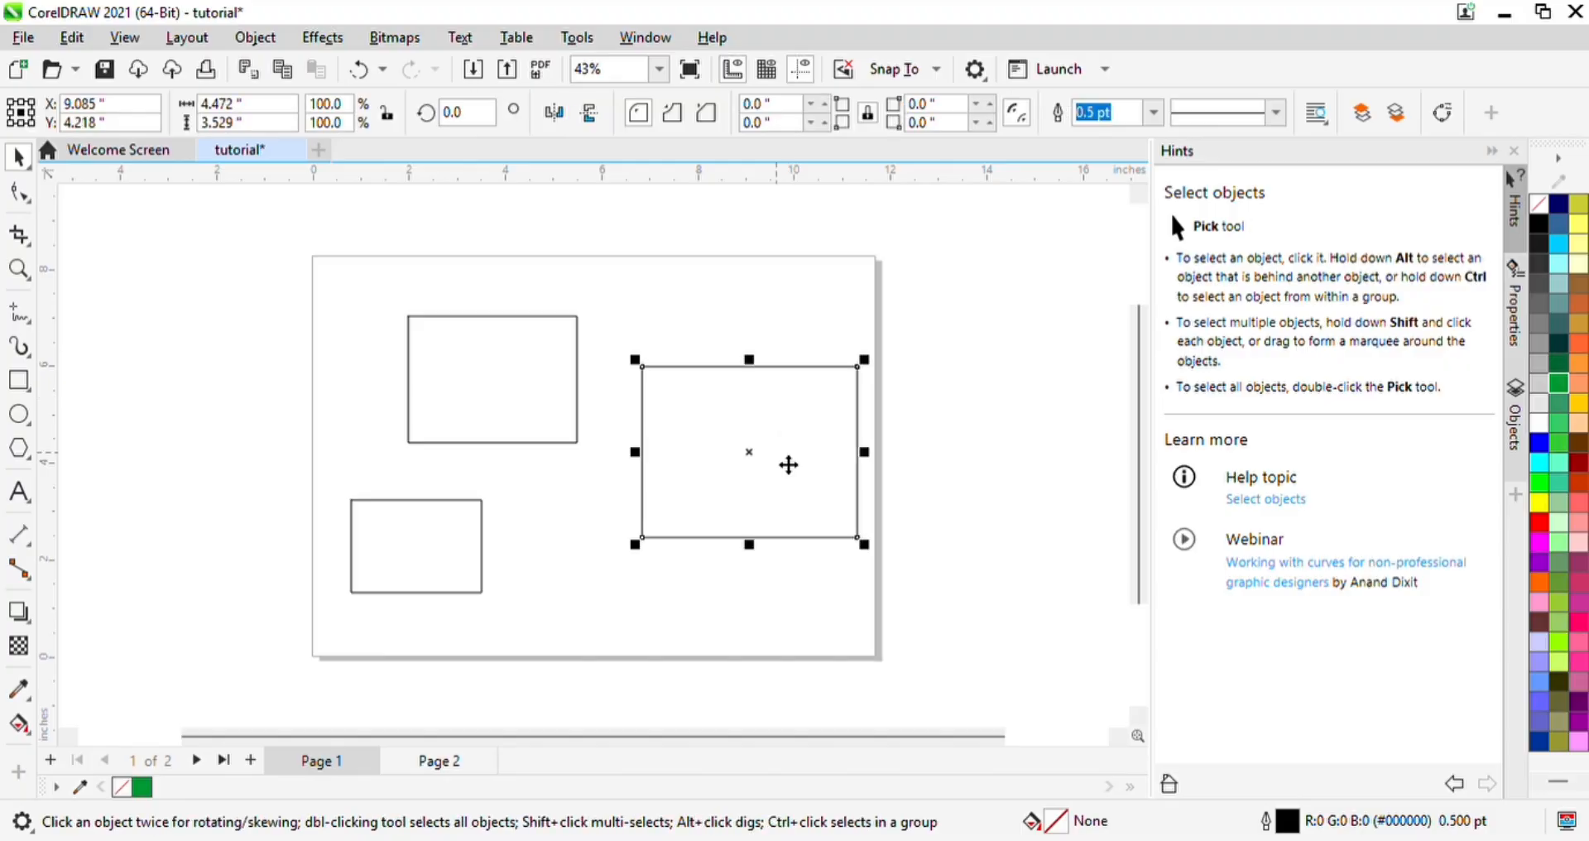
Step: Draw a rectangle about 13.2 × 9.7 in around the whole page and undo it
{"action": "left_click", "coordinate": [19, 383]}
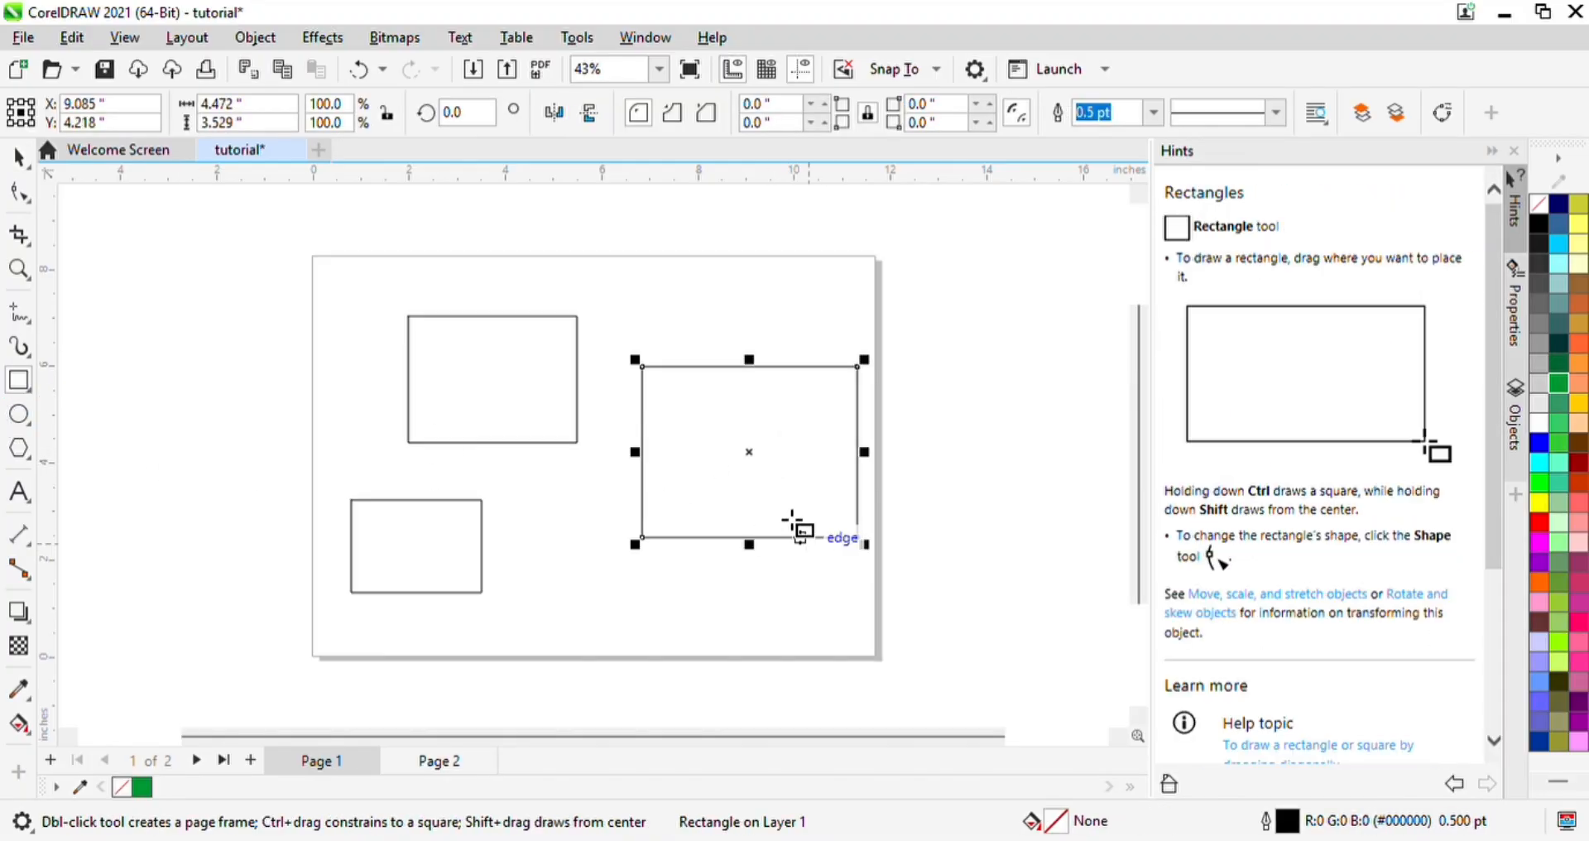
{"action": "left_click_drag", "start_coordinate": [277, 227], "coordinate": [913, 695]}
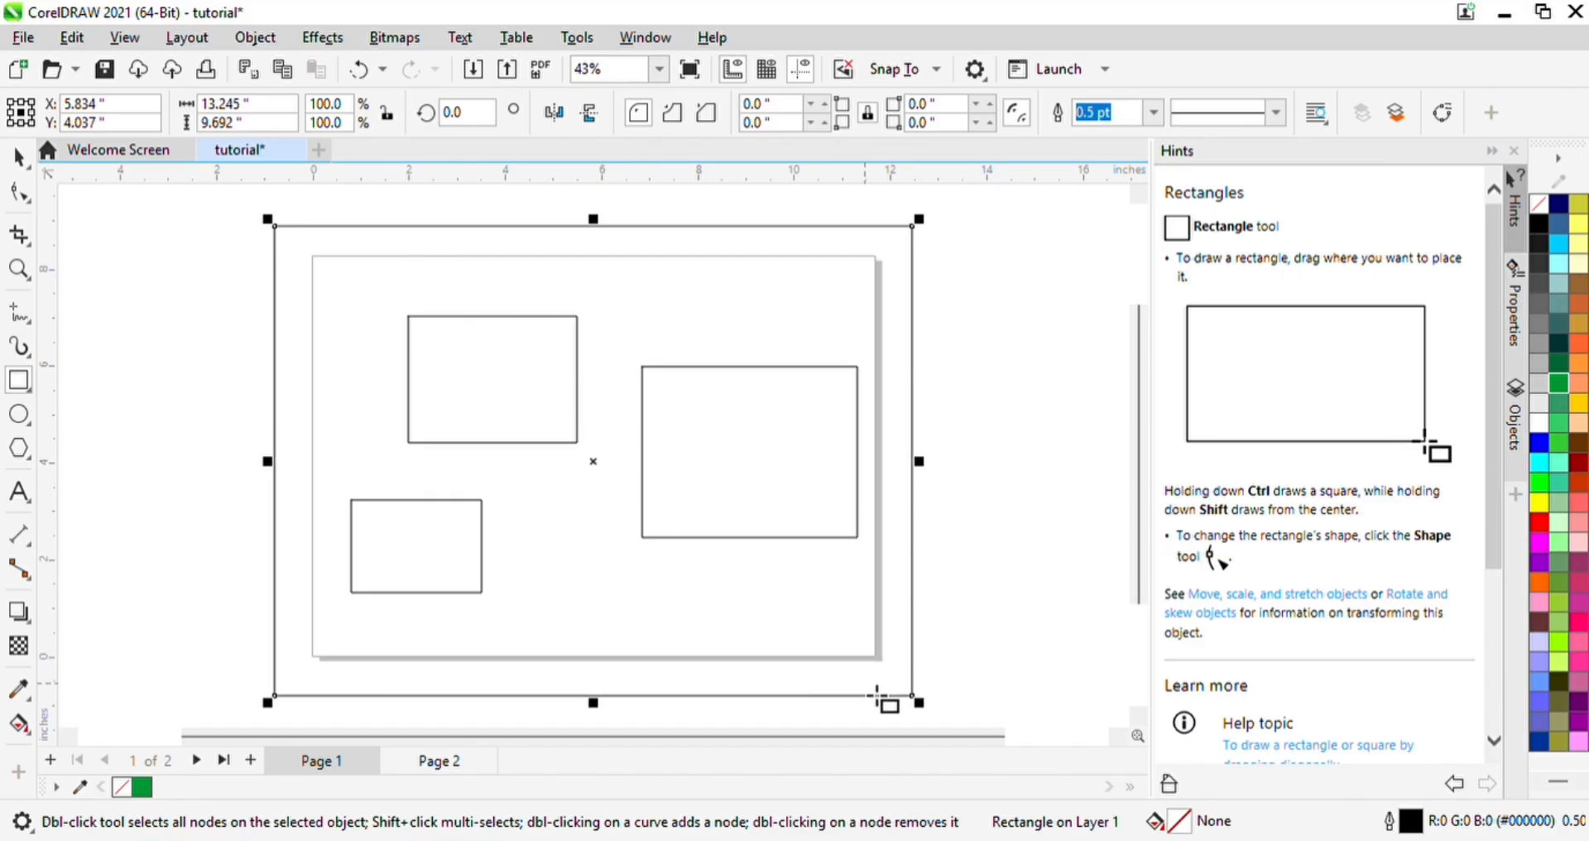
{"action": "key", "text": "ctrl+z"}
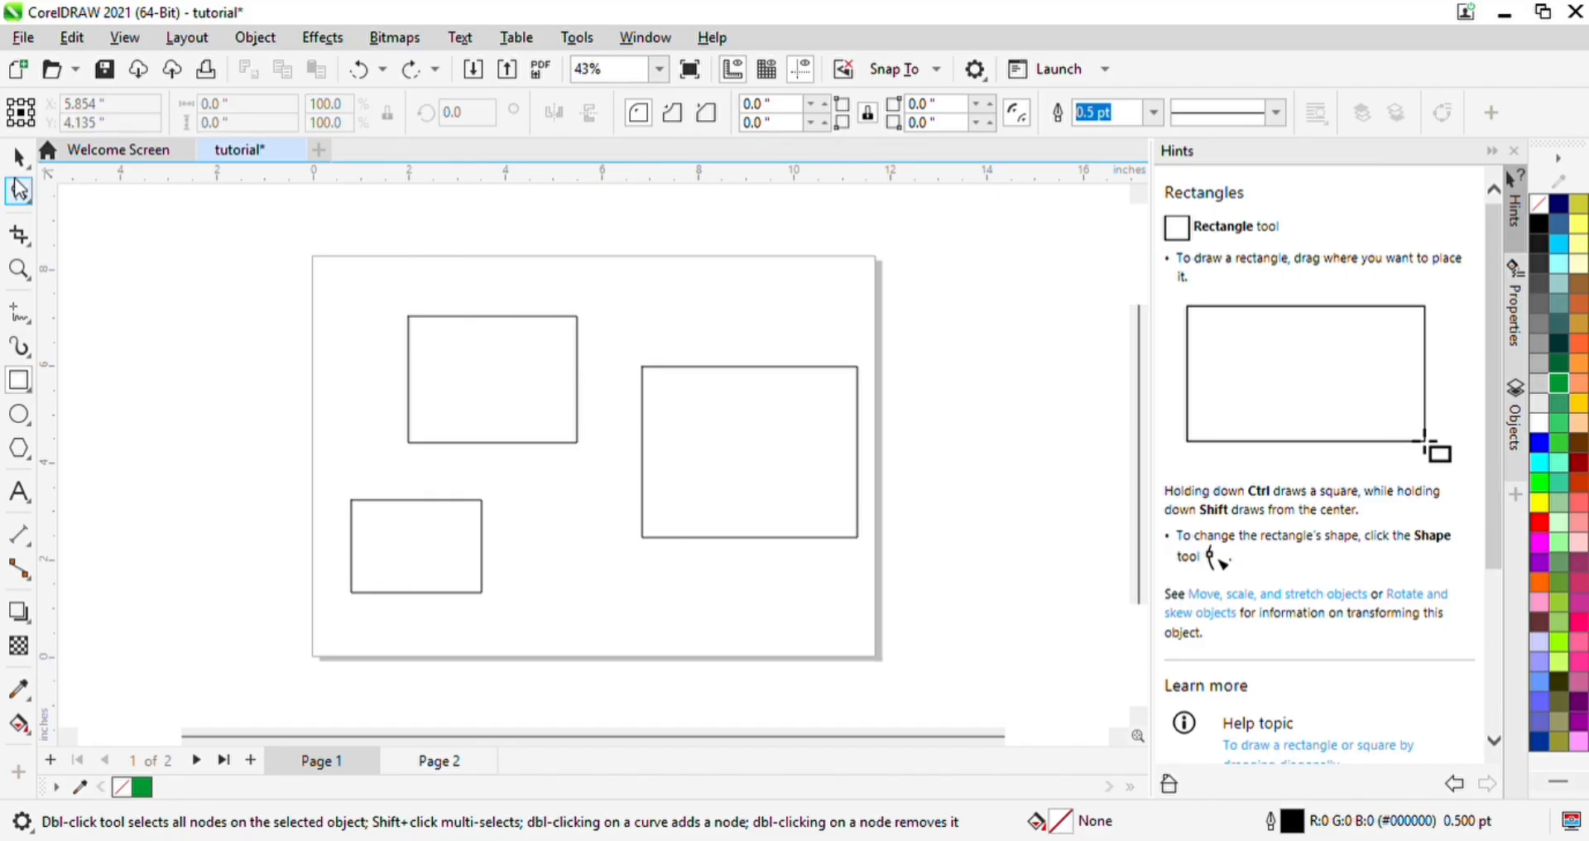
Step: Move the upper-left rectangle toward the page's left edge and the largest rectangle up near the page's top edge
{"action": "left_click", "coordinate": [17, 157]}
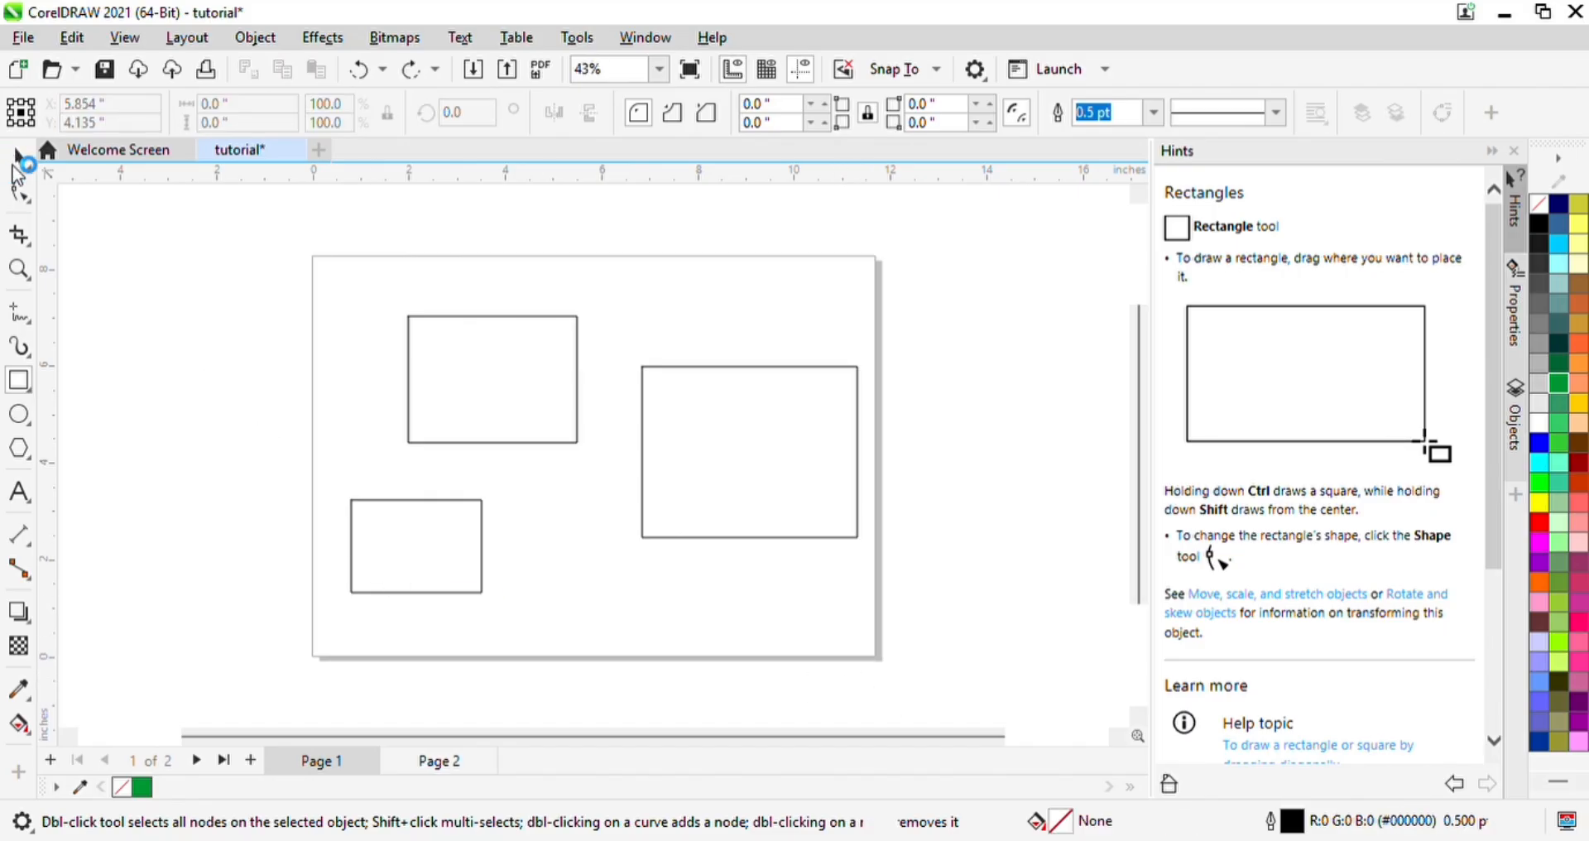
{"action": "left_click", "coordinate": [465, 383]}
{"action": "left_click_drag", "start_coordinate": [464, 383], "coordinate": [373, 380]}
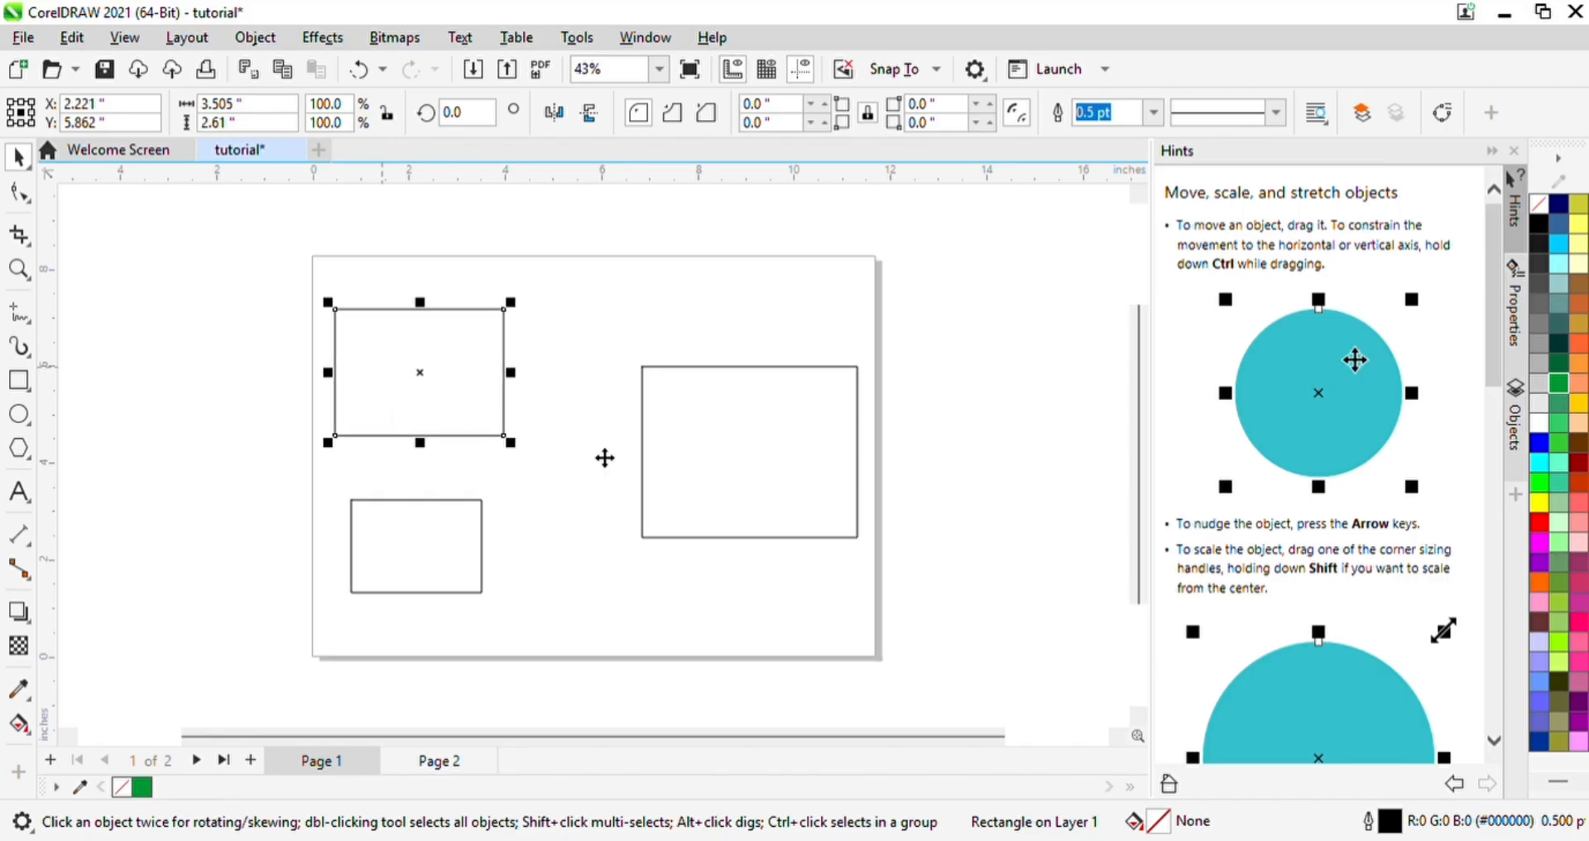
{"action": "left_click_drag", "start_coordinate": [782, 508], "coordinate": [700, 409]}
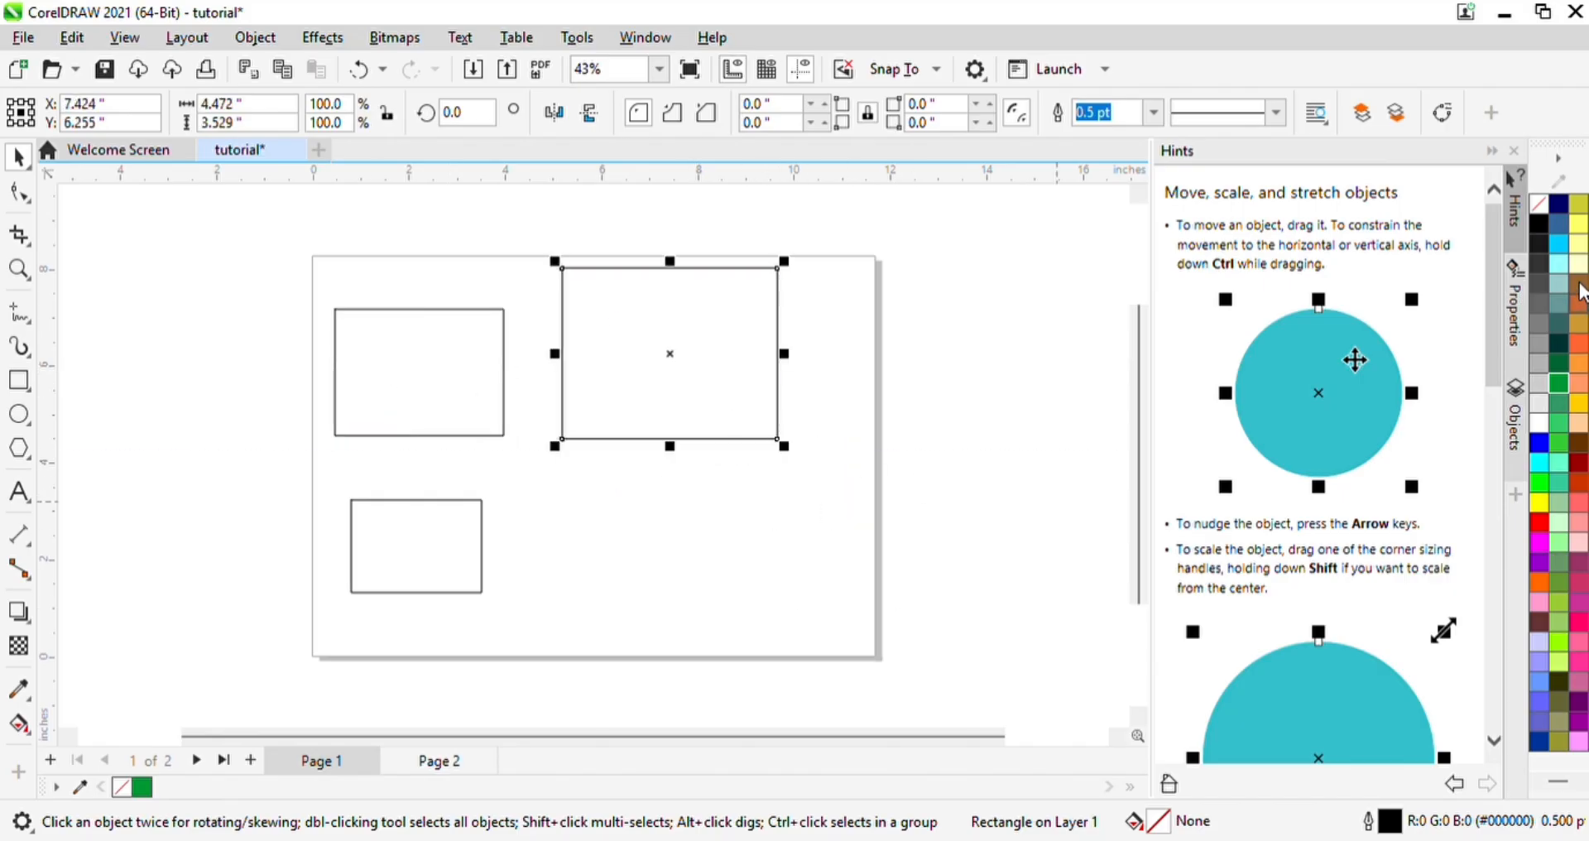
Step: Fill the largest rectangle with dark green (#006633) and shift it slightly down and to the right
{"action": "left_click", "coordinate": [1557, 409]}
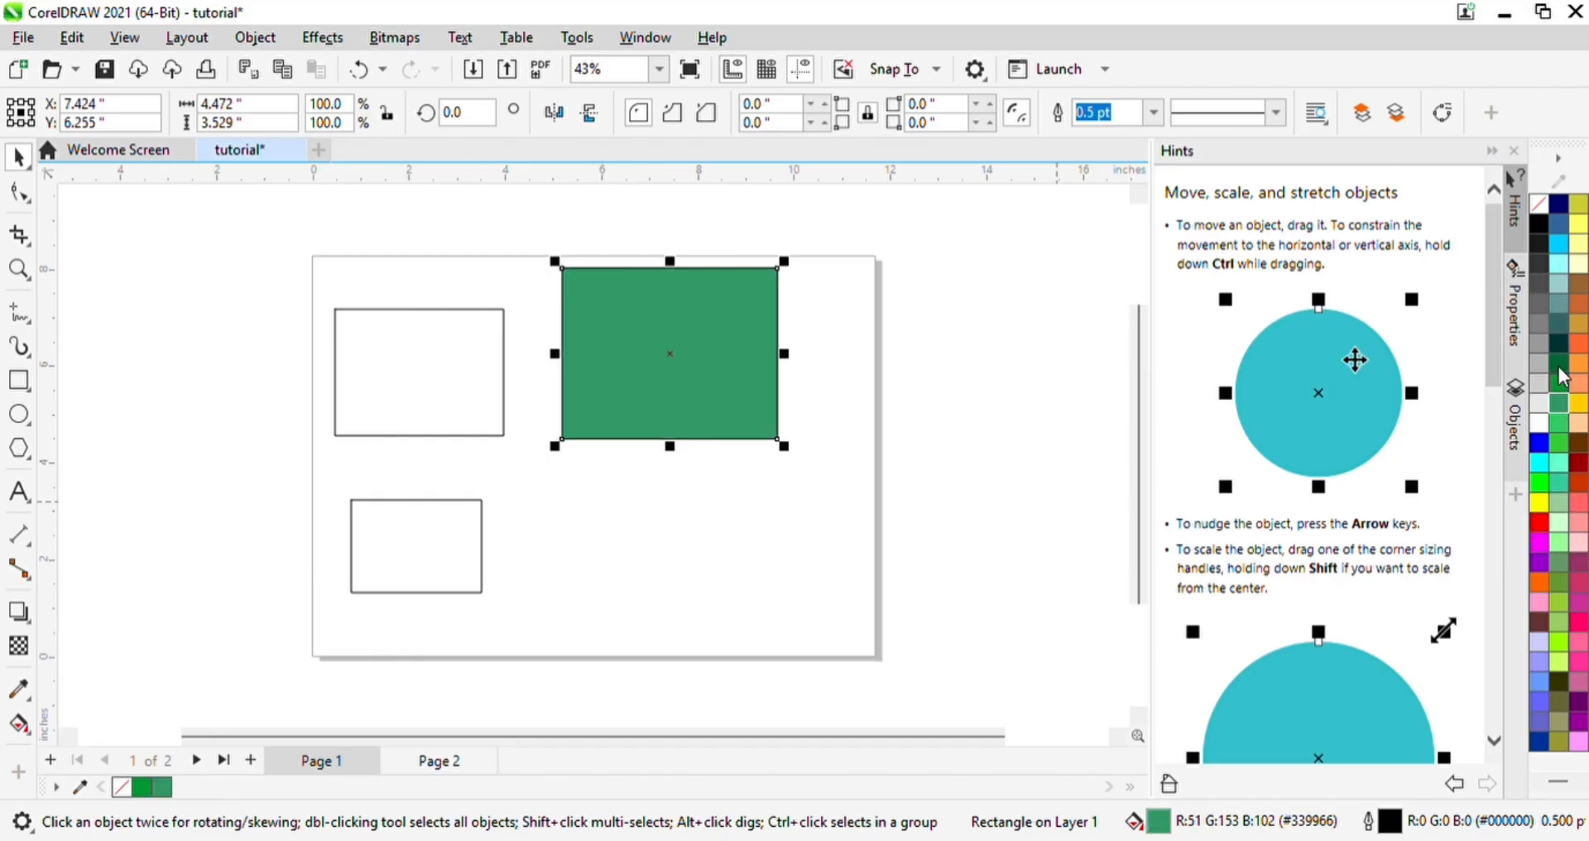
{"action": "left_click", "coordinate": [1561, 374]}
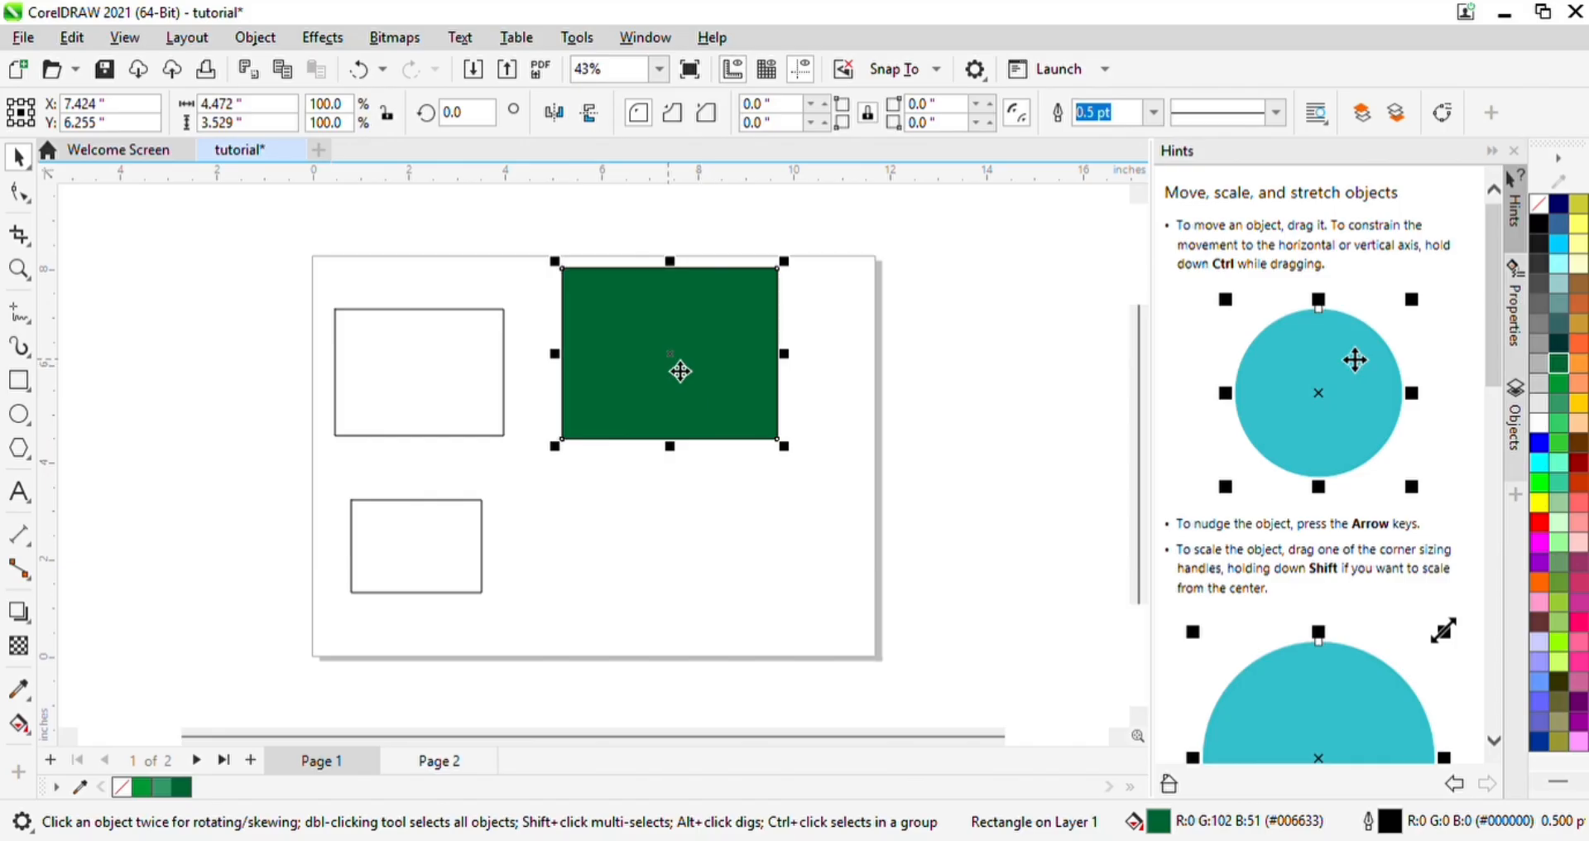
{"action": "left_click_drag", "start_coordinate": [680, 372], "coordinate": [727, 419]}
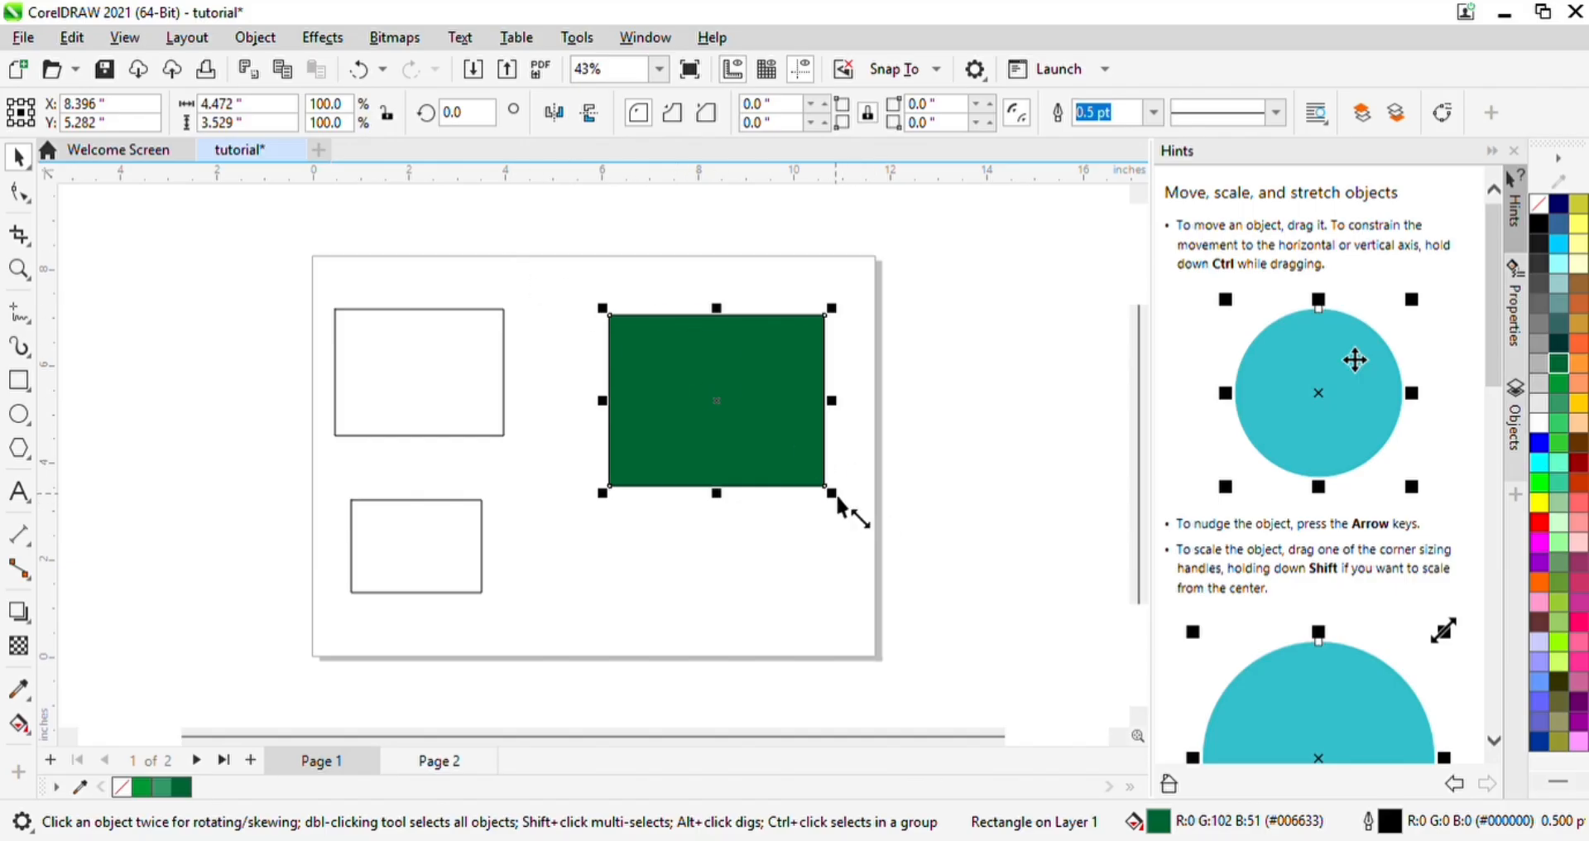
Step: Enlarge the green rectangle proportionally, and reshape it by its sides to about 3.0 in wide and 8.0 in high
{"action": "left_click_drag", "start_coordinate": [837, 498], "coordinate": [980, 595]}
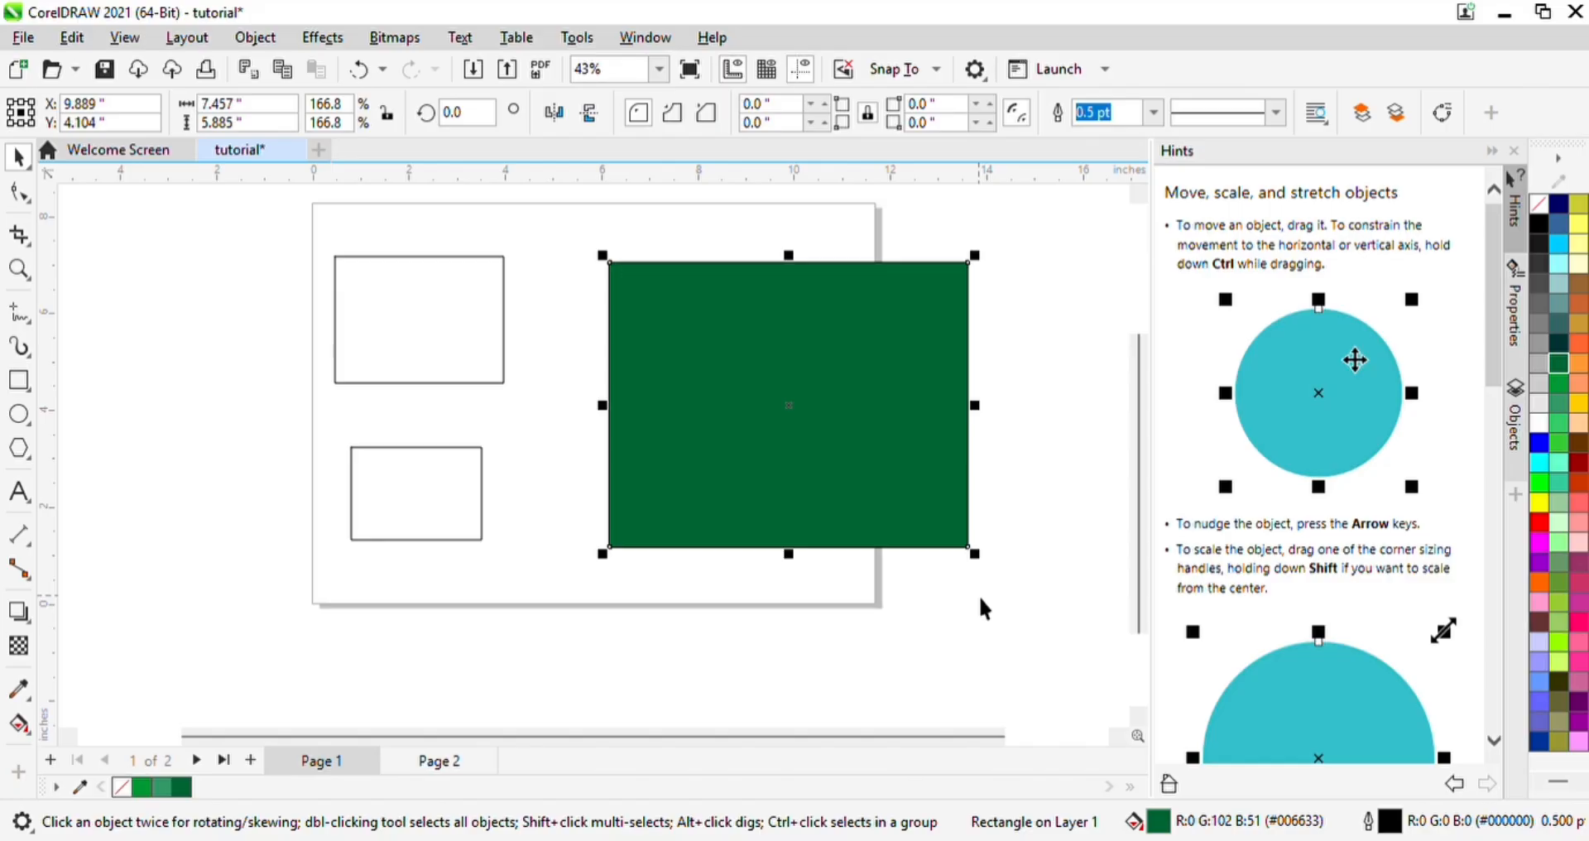
{"action": "left_click_drag", "start_coordinate": [976, 407], "coordinate": [852, 455]}
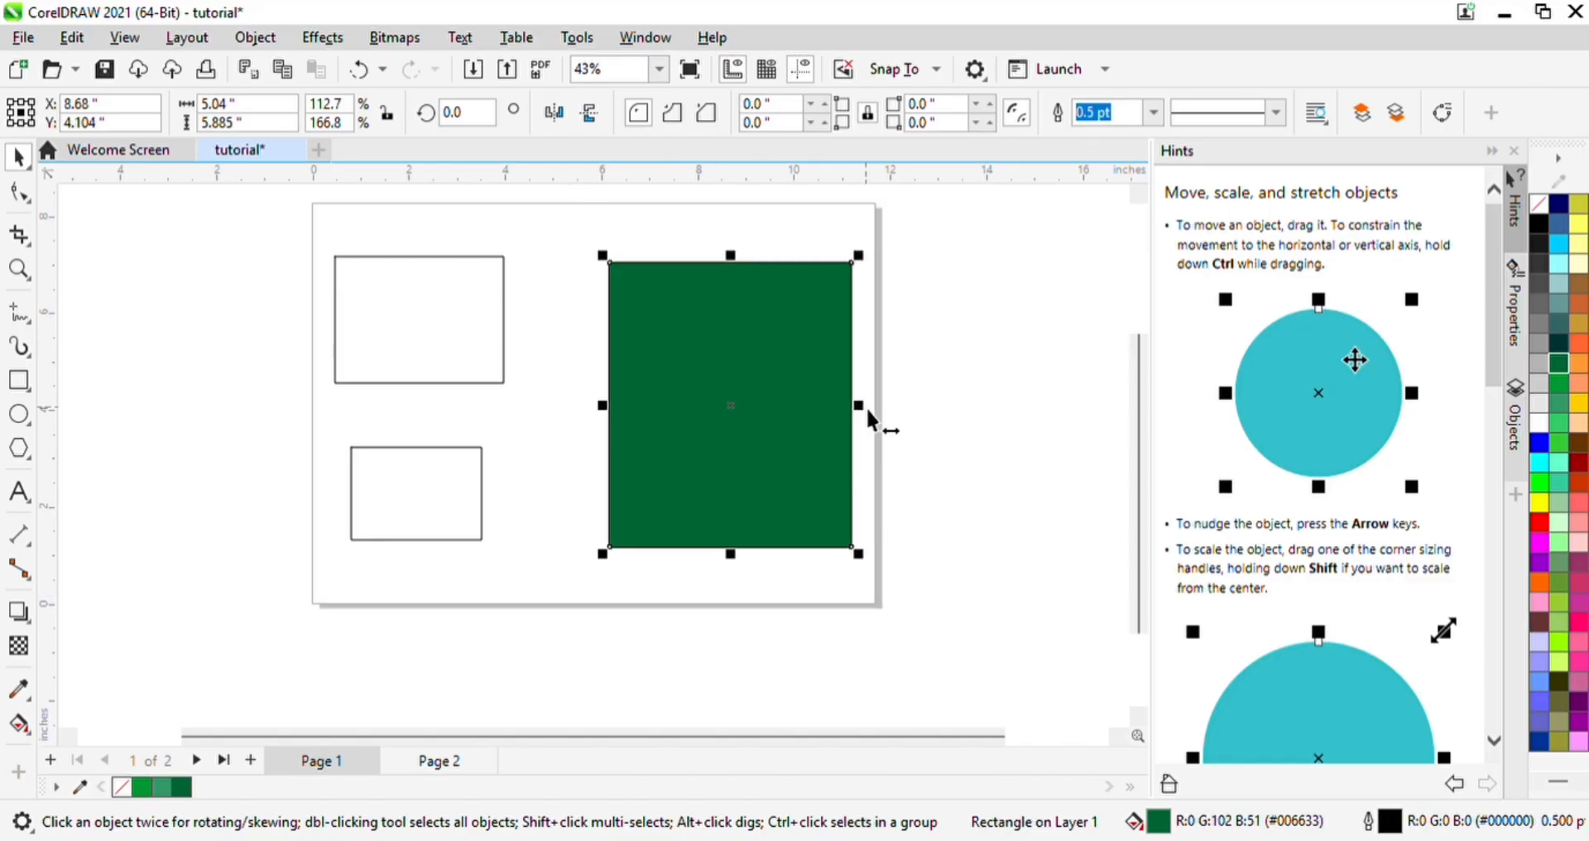
{"action": "left_click_drag", "start_coordinate": [728, 565], "coordinate": [738, 667]}
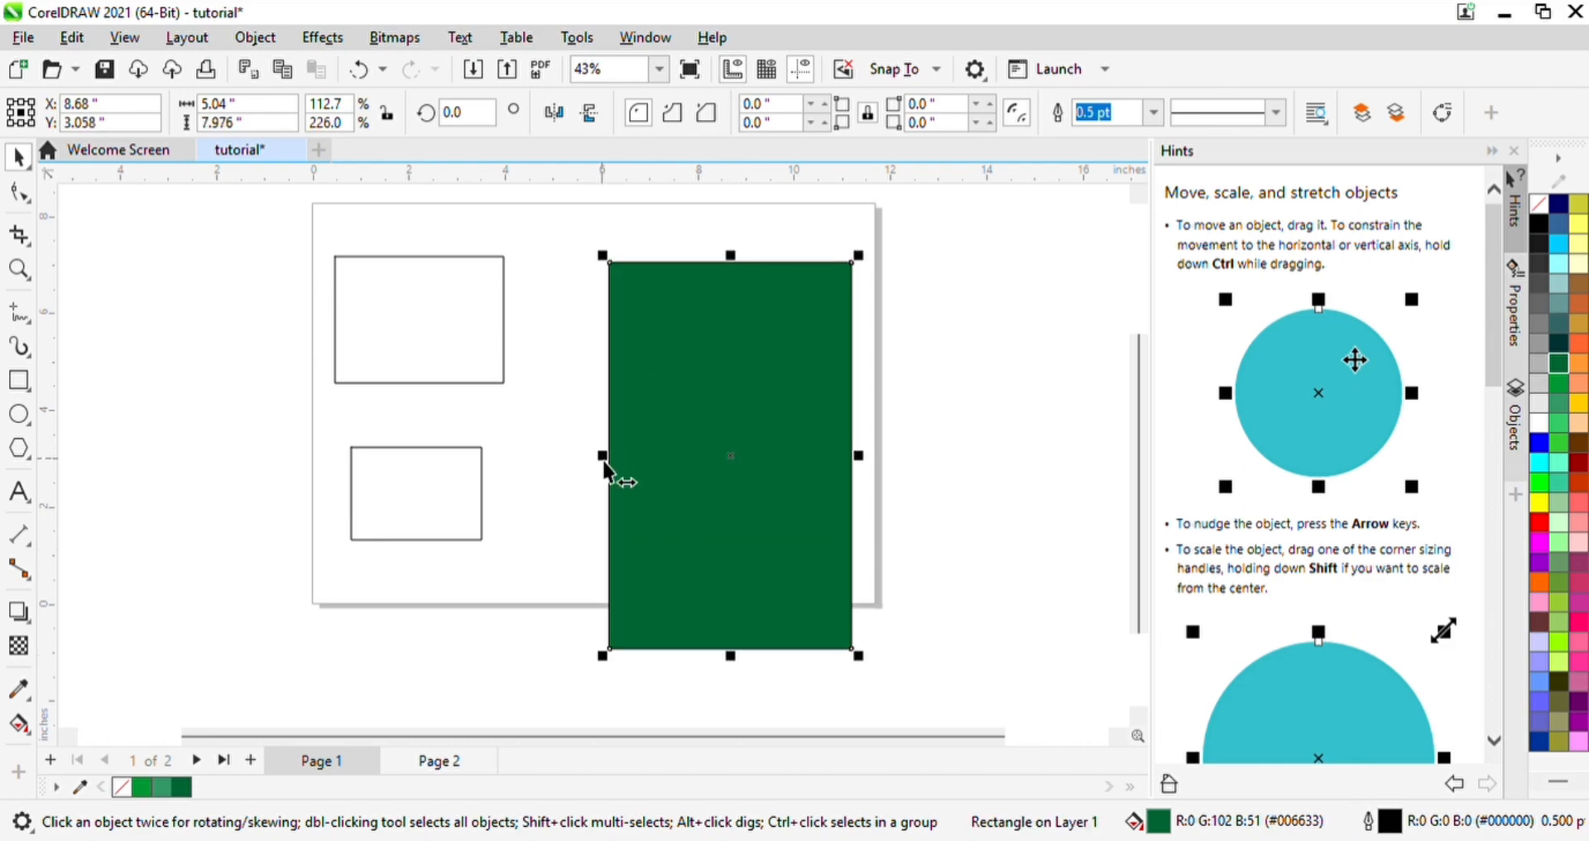
{"action": "left_click_drag", "start_coordinate": [604, 455], "coordinate": [699, 458]}
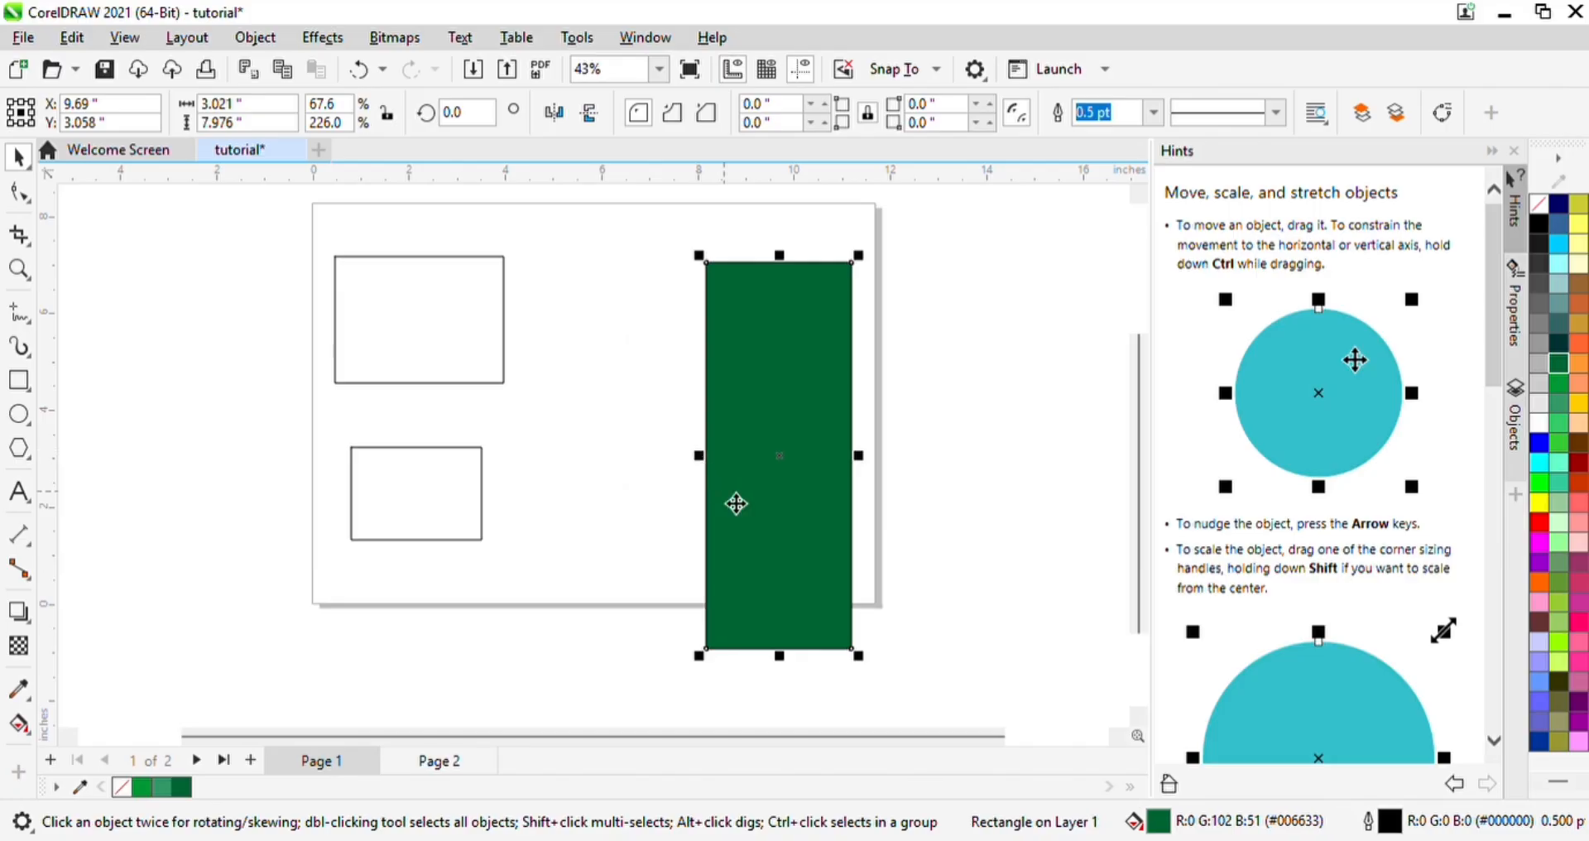
Step: Widen the green rectangle to about 4.4 in and reposition it within the right half of the page
{"action": "left_click_drag", "start_coordinate": [787, 513], "coordinate": [773, 440]}
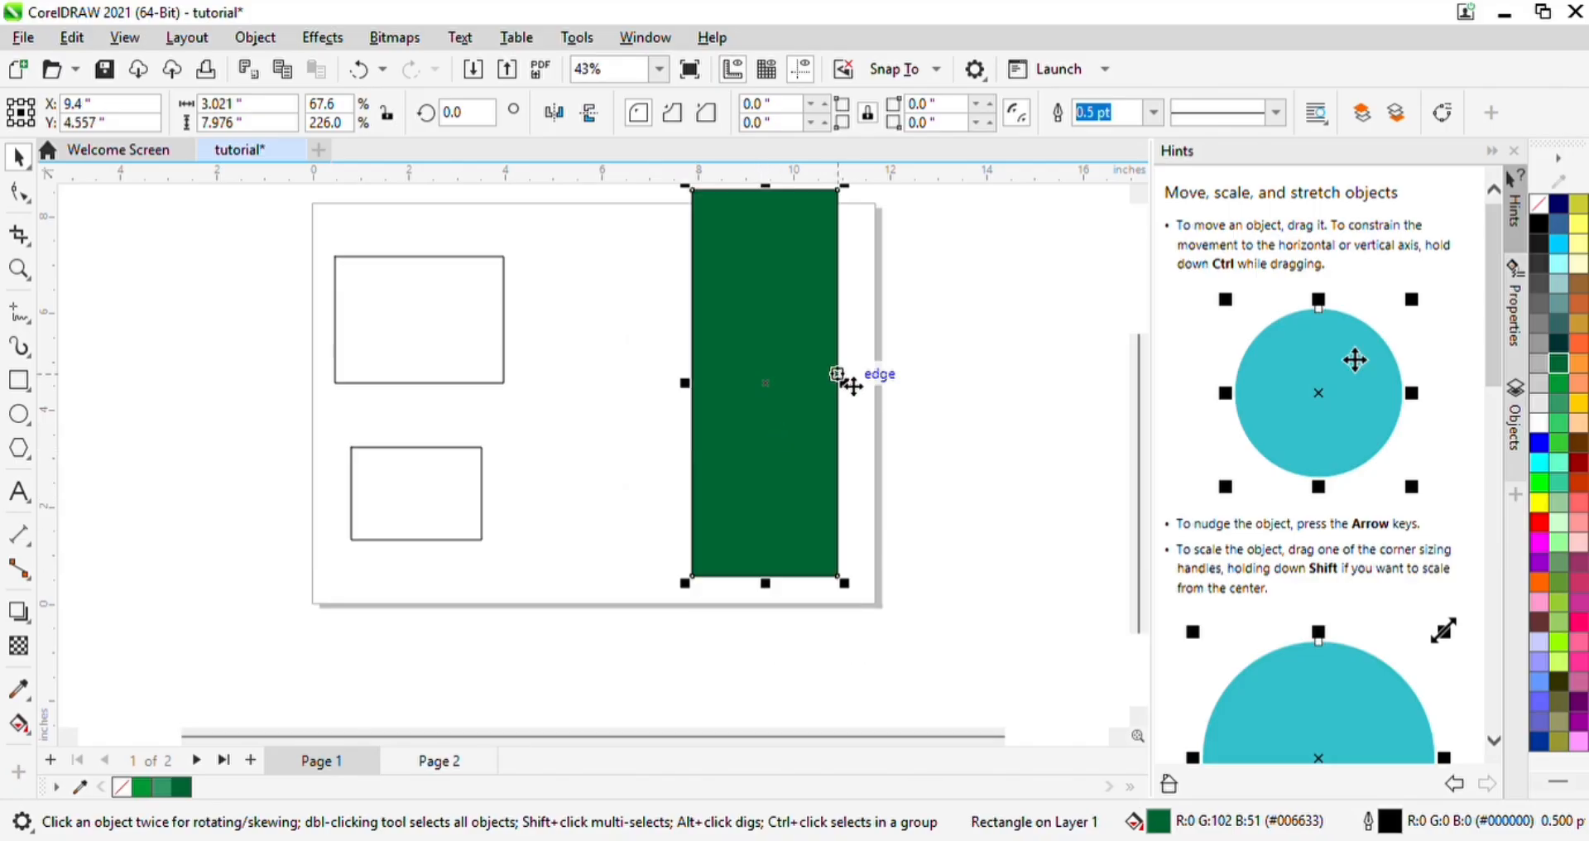
{"action": "left_click_drag", "start_coordinate": [853, 396], "coordinate": [917, 404]}
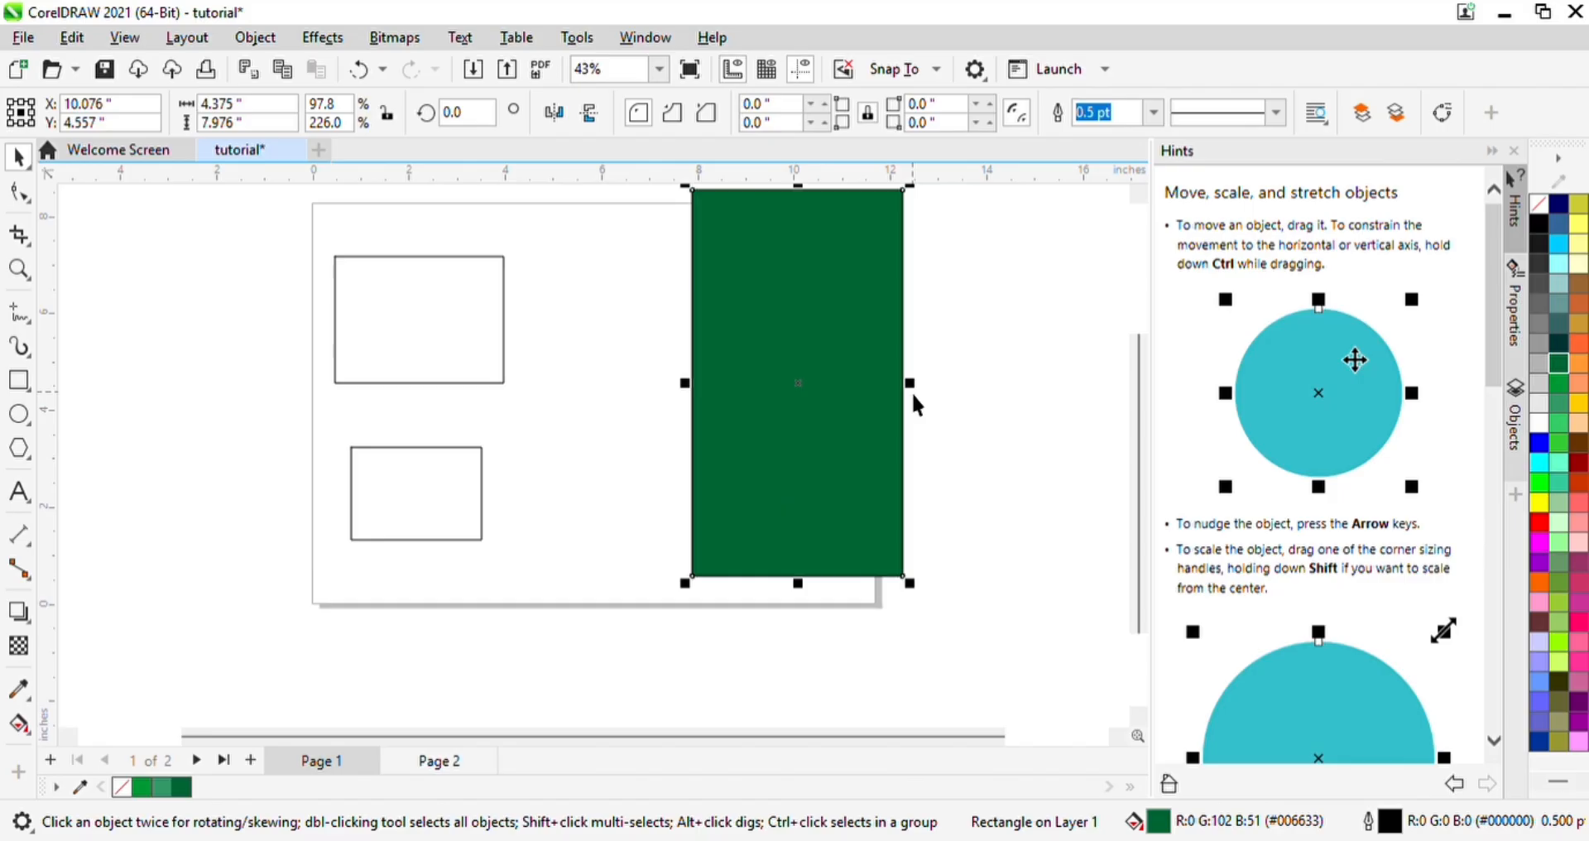
{"action": "left_click_drag", "start_coordinate": [767, 433], "coordinate": [735, 415]}
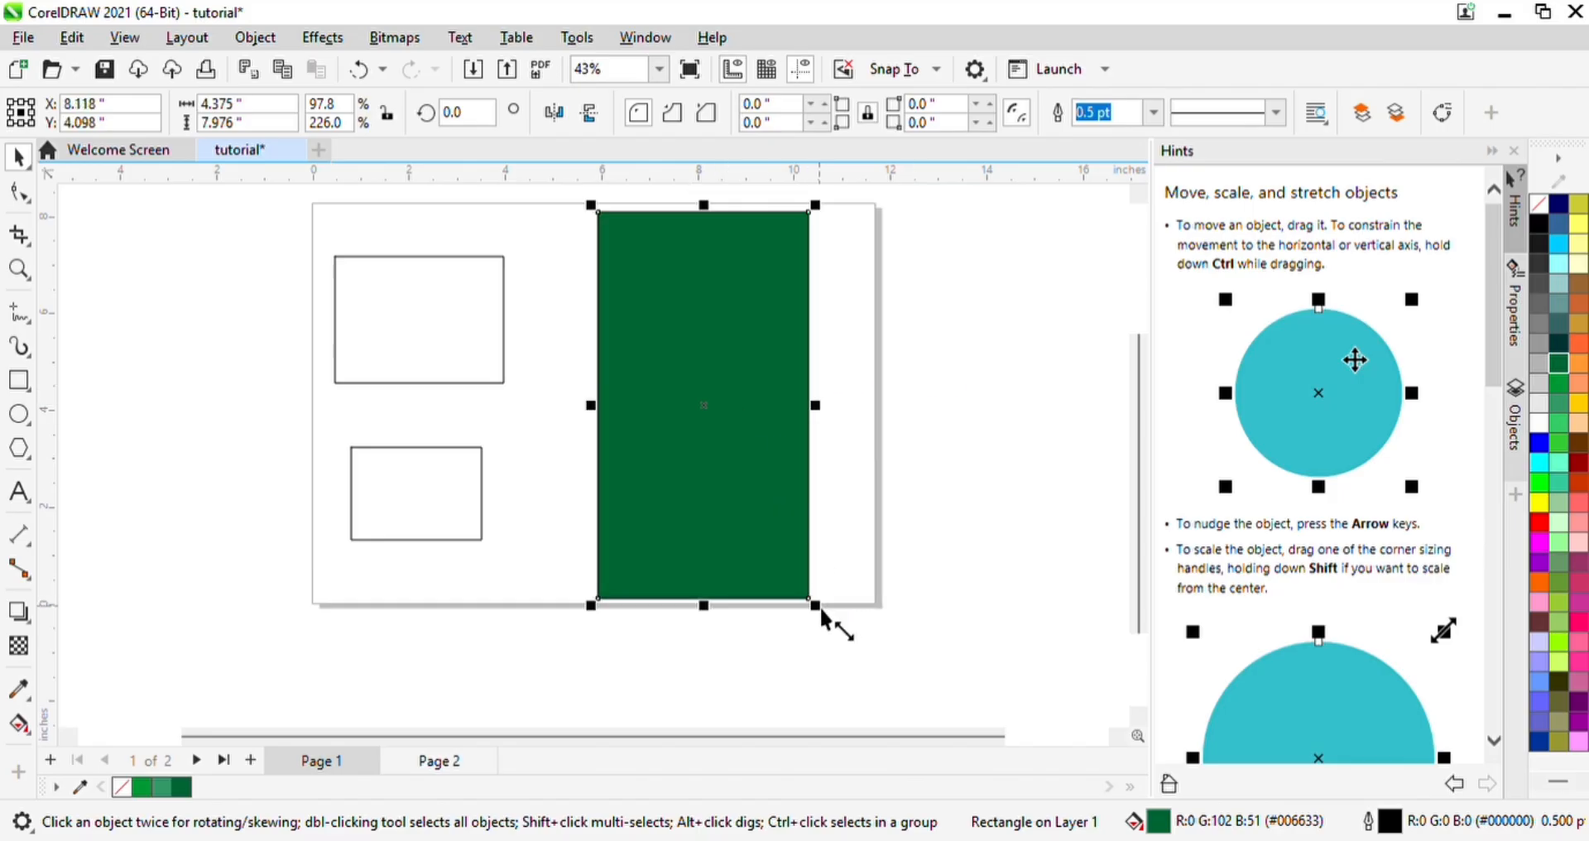
Step: Scale the green rectangle down proportionally to about 2.2 × 4.0 in and place it beside the two unfilled rectangles
{"action": "left_click_drag", "start_coordinate": [822, 611], "coordinate": [720, 427]}
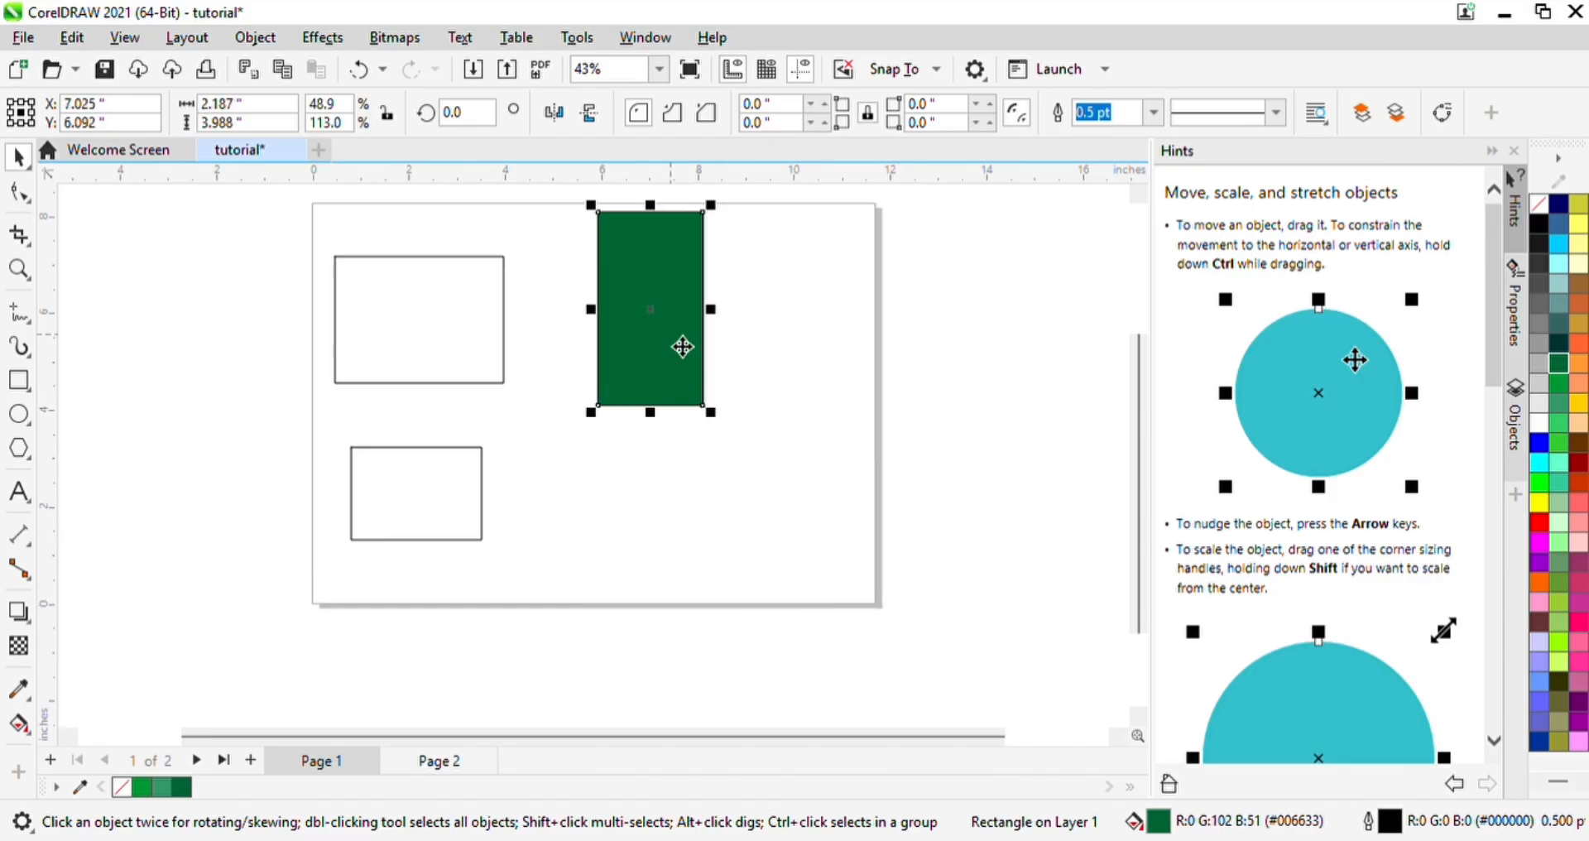
{"action": "left_click_drag", "start_coordinate": [682, 346], "coordinate": [682, 396]}
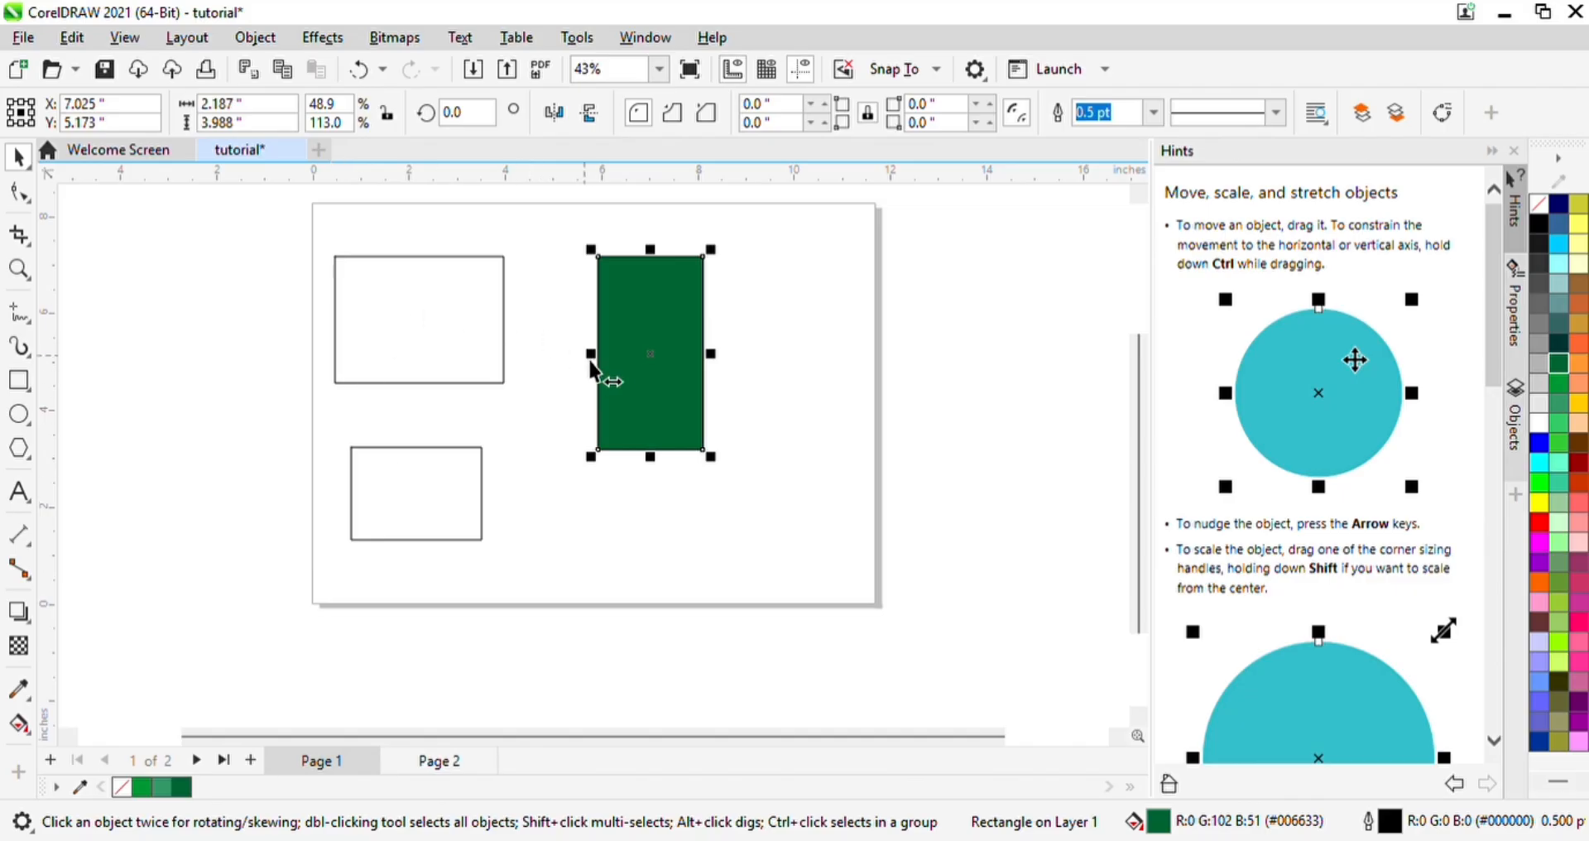
{"action": "mouse_move", "coordinate": [641, 377]}
{"action": "left_mouse_down"}
{"action": "mouse_move", "coordinate": [787, 423]}
{"action": "mouse_move", "coordinate": [620, 396]}
{"action": "left_mouse_up"}
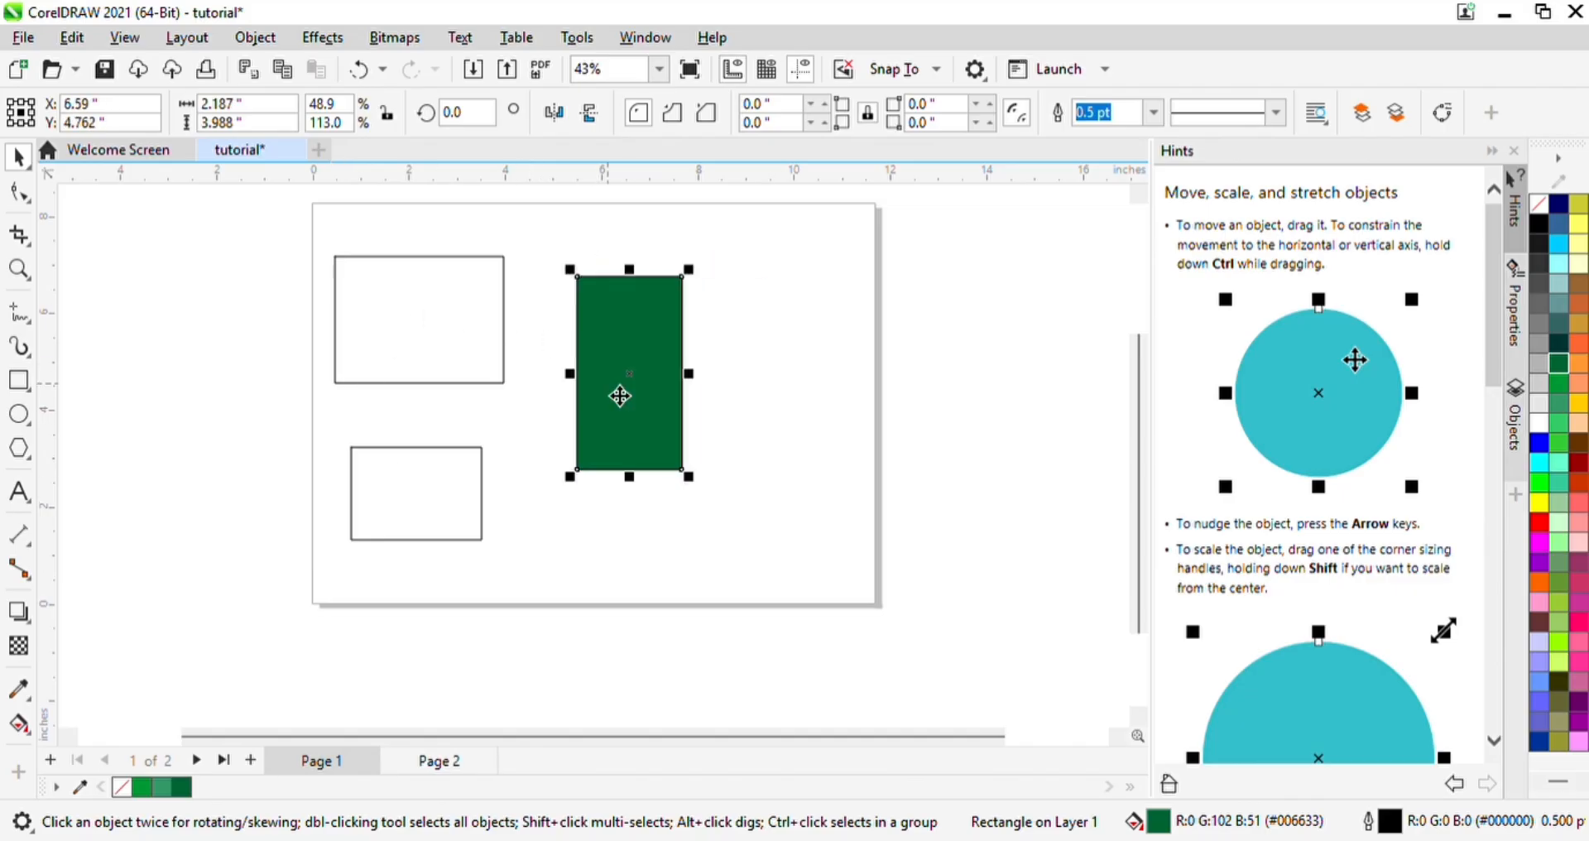
Step: Select the three rectangles one after another, ending with the small lower-left rectangle selected
{"action": "left_click", "coordinate": [411, 518]}
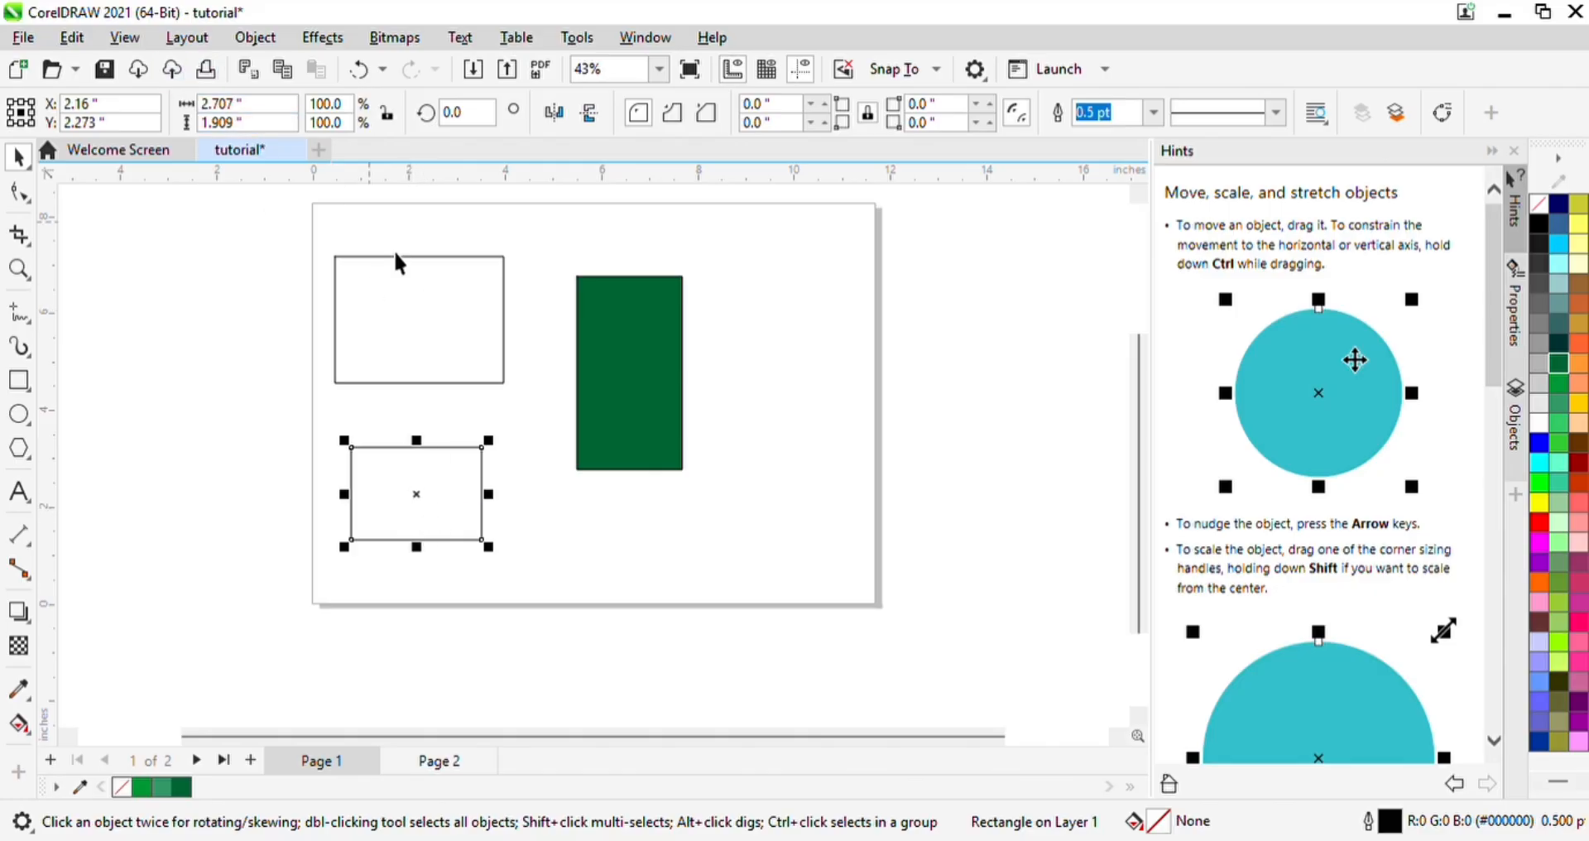
{"action": "left_click", "coordinate": [435, 320]}
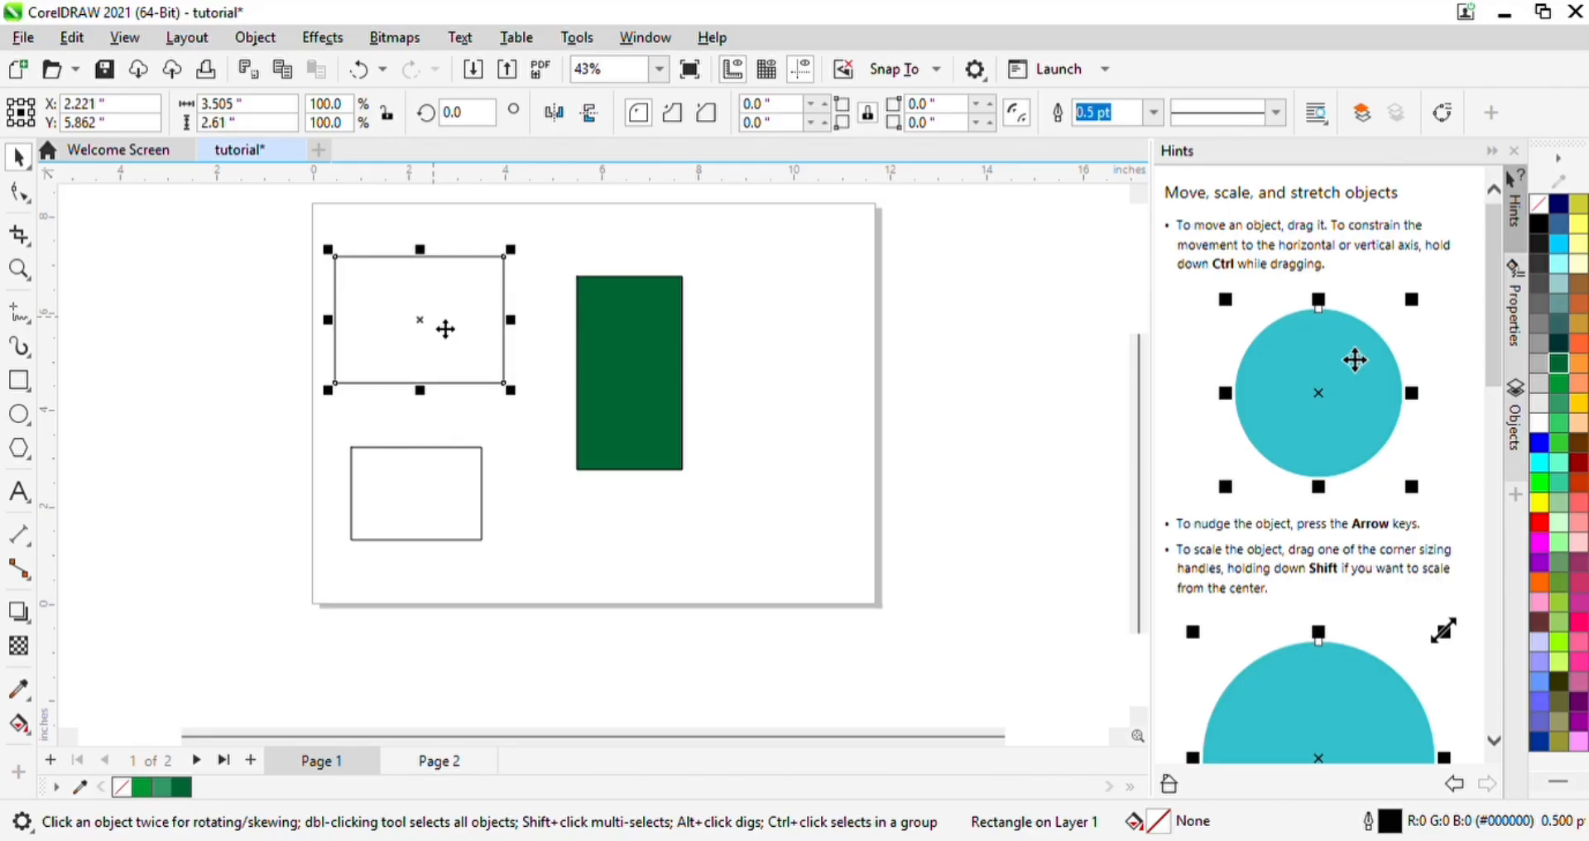
{"action": "left_click", "coordinate": [601, 390]}
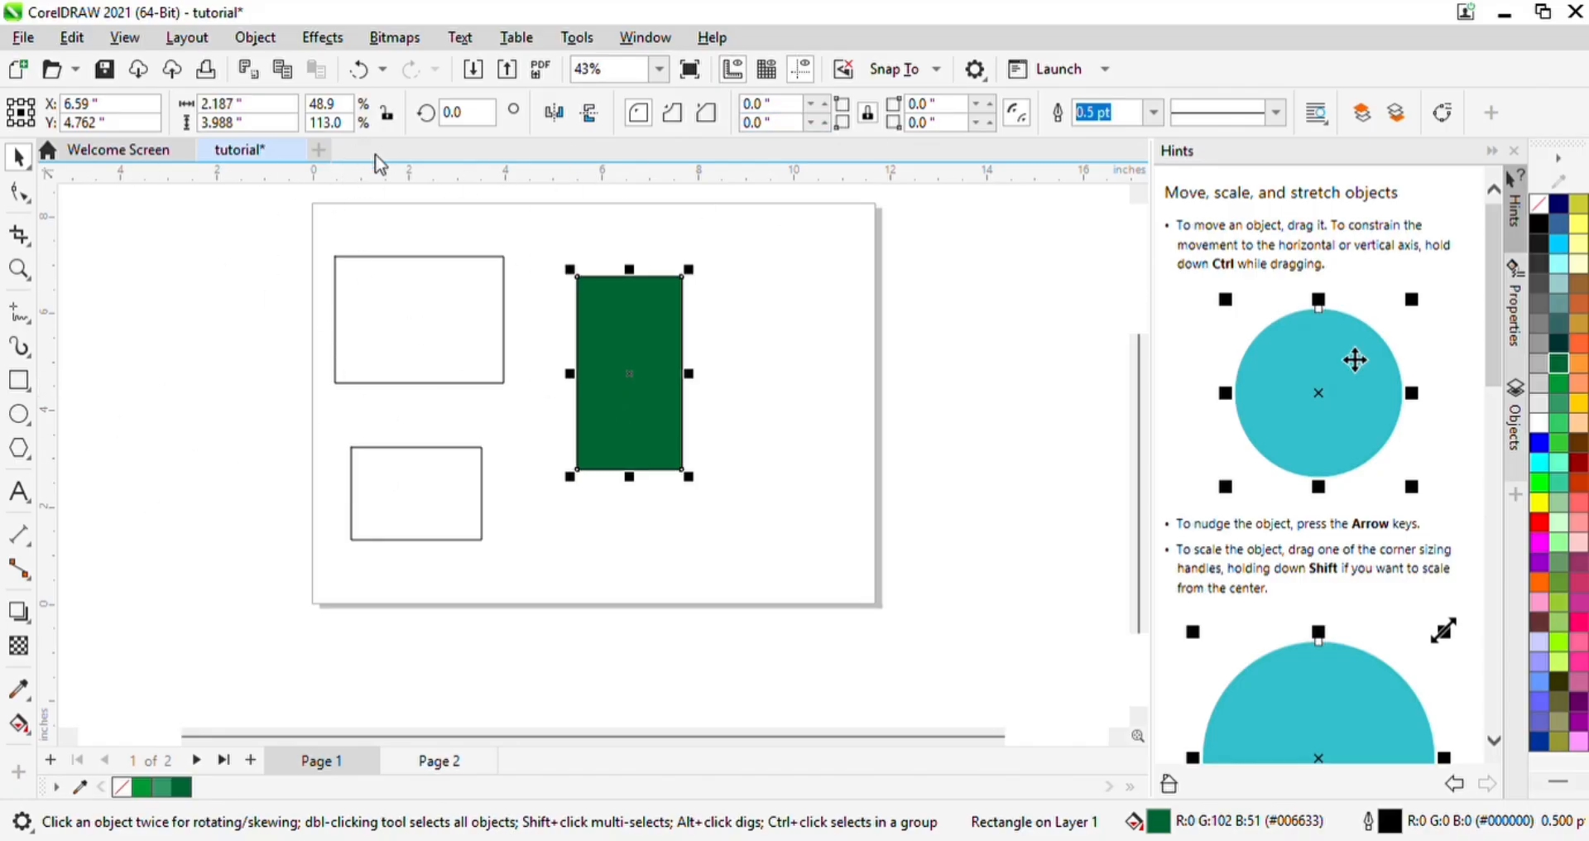
{"action": "left_click", "coordinate": [852, 281]}
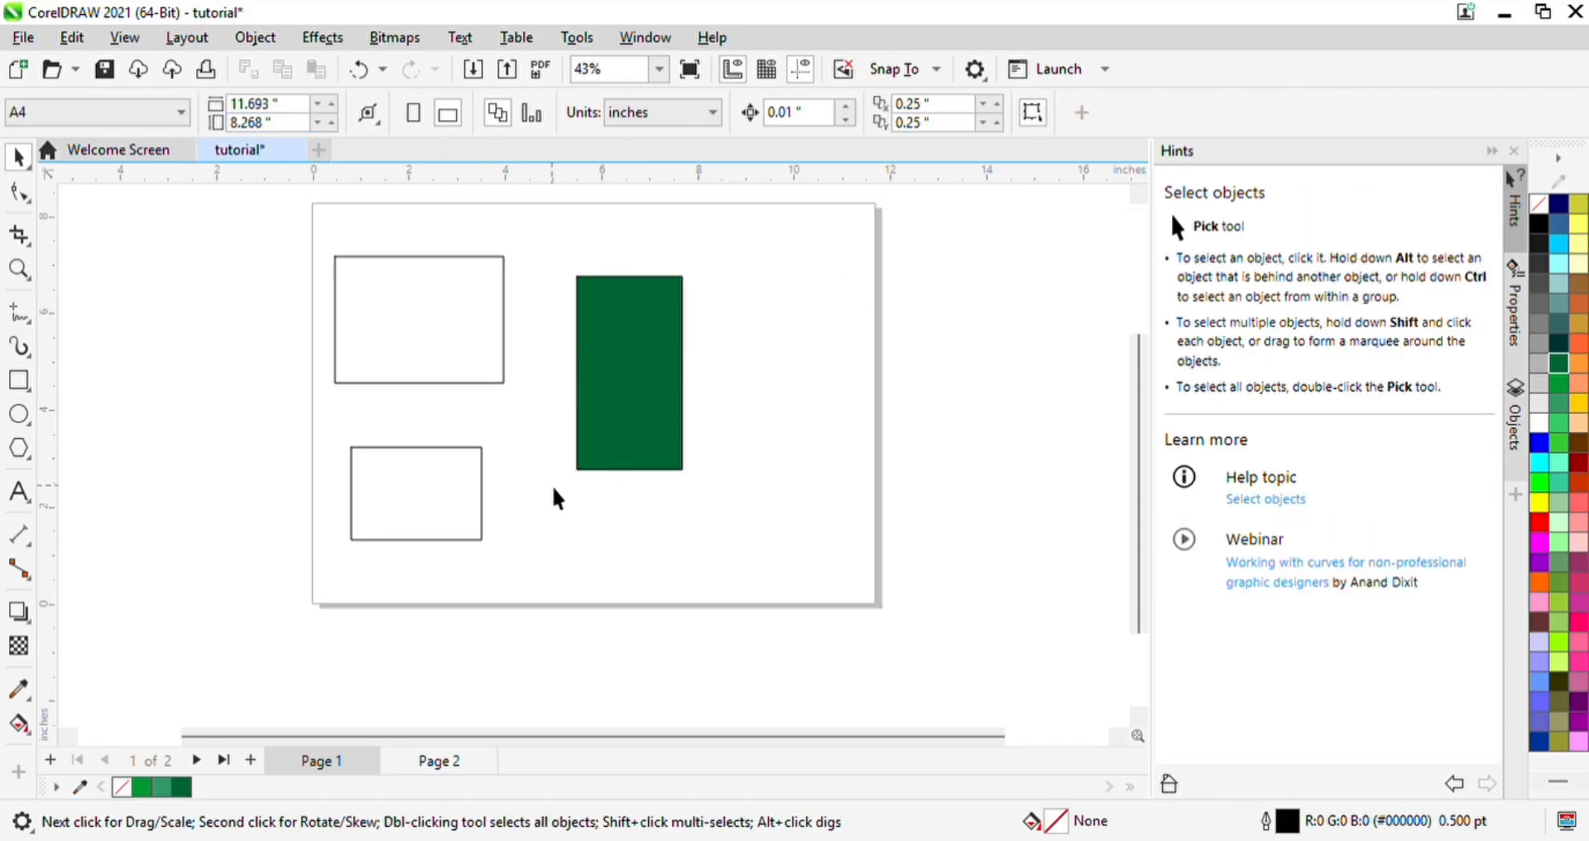
{"action": "left_click", "coordinate": [452, 490]}
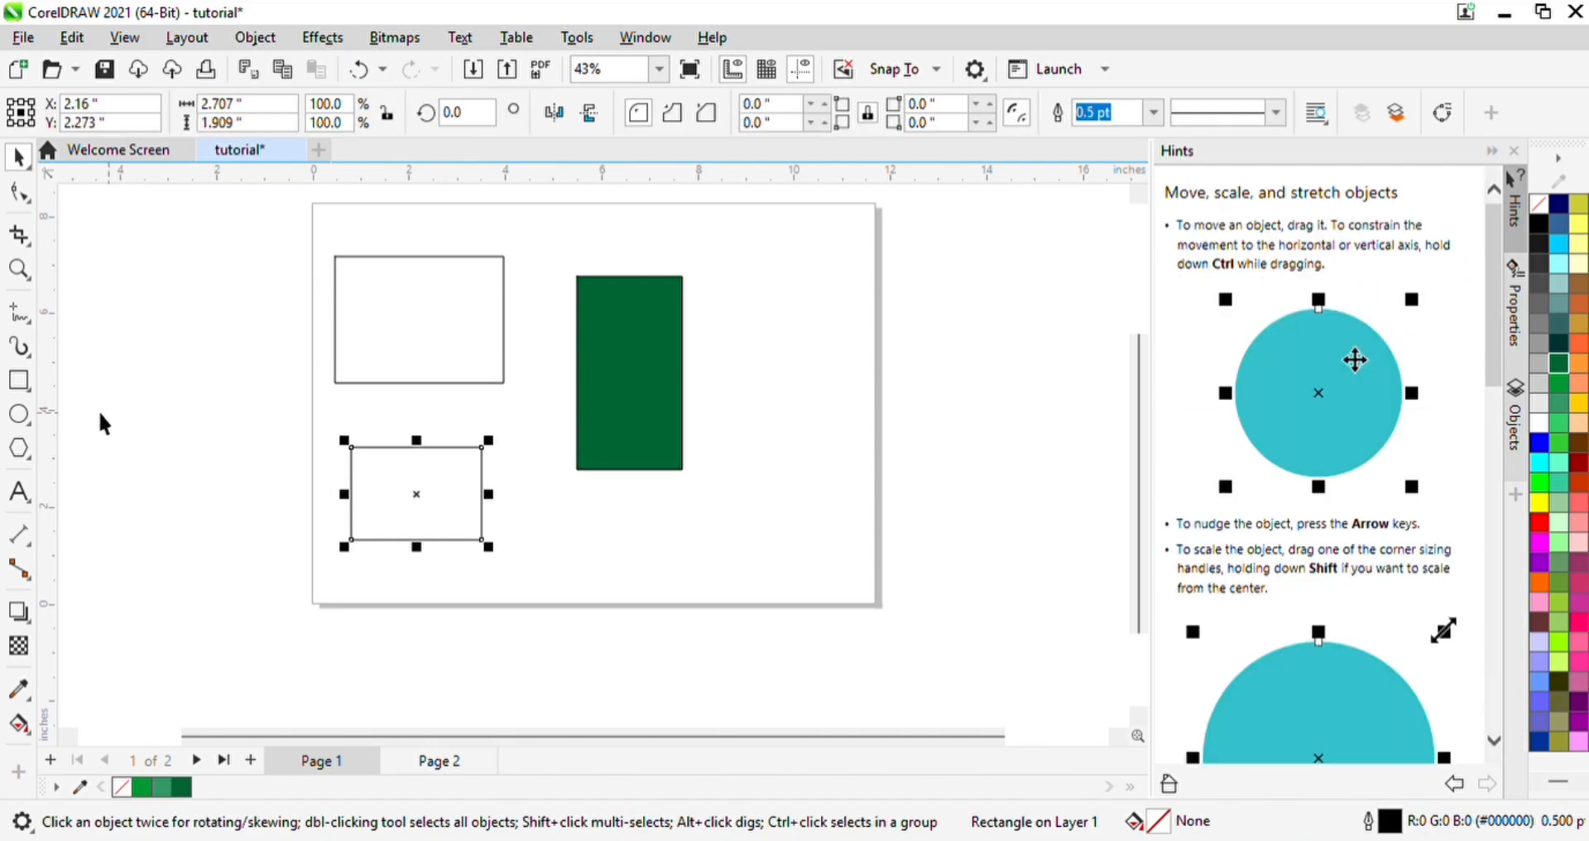
Step: Round the corners of the small lower rectangle to a radius of about 0.955 in and the upper unfilled rectangle to about 0.459 in
{"action": "left_click", "coordinate": [12, 197]}
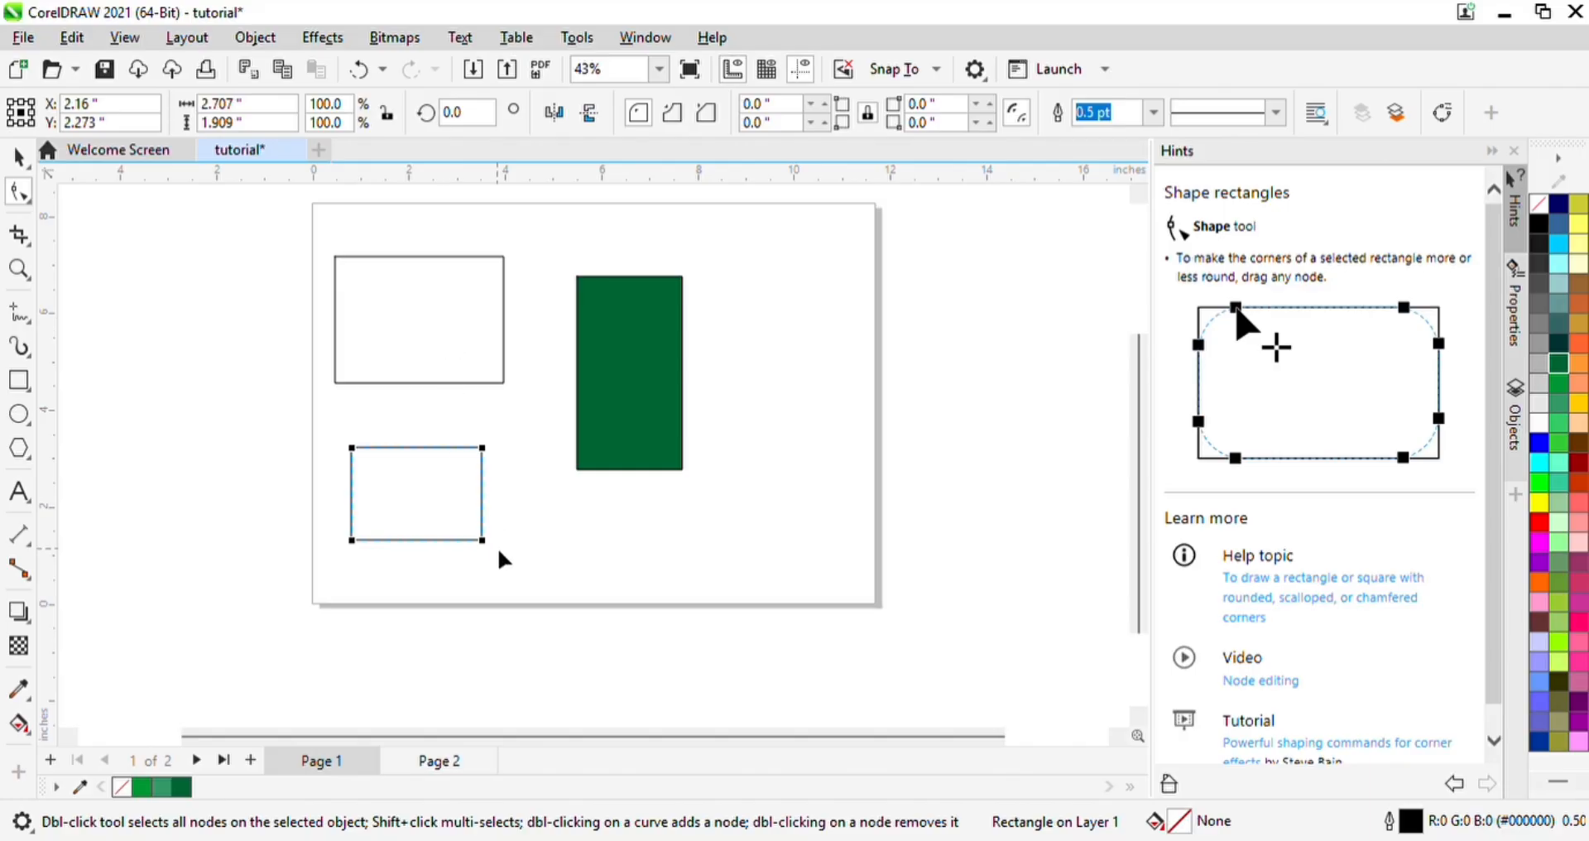
{"action": "left_click_drag", "start_coordinate": [485, 546], "coordinate": [431, 510]}
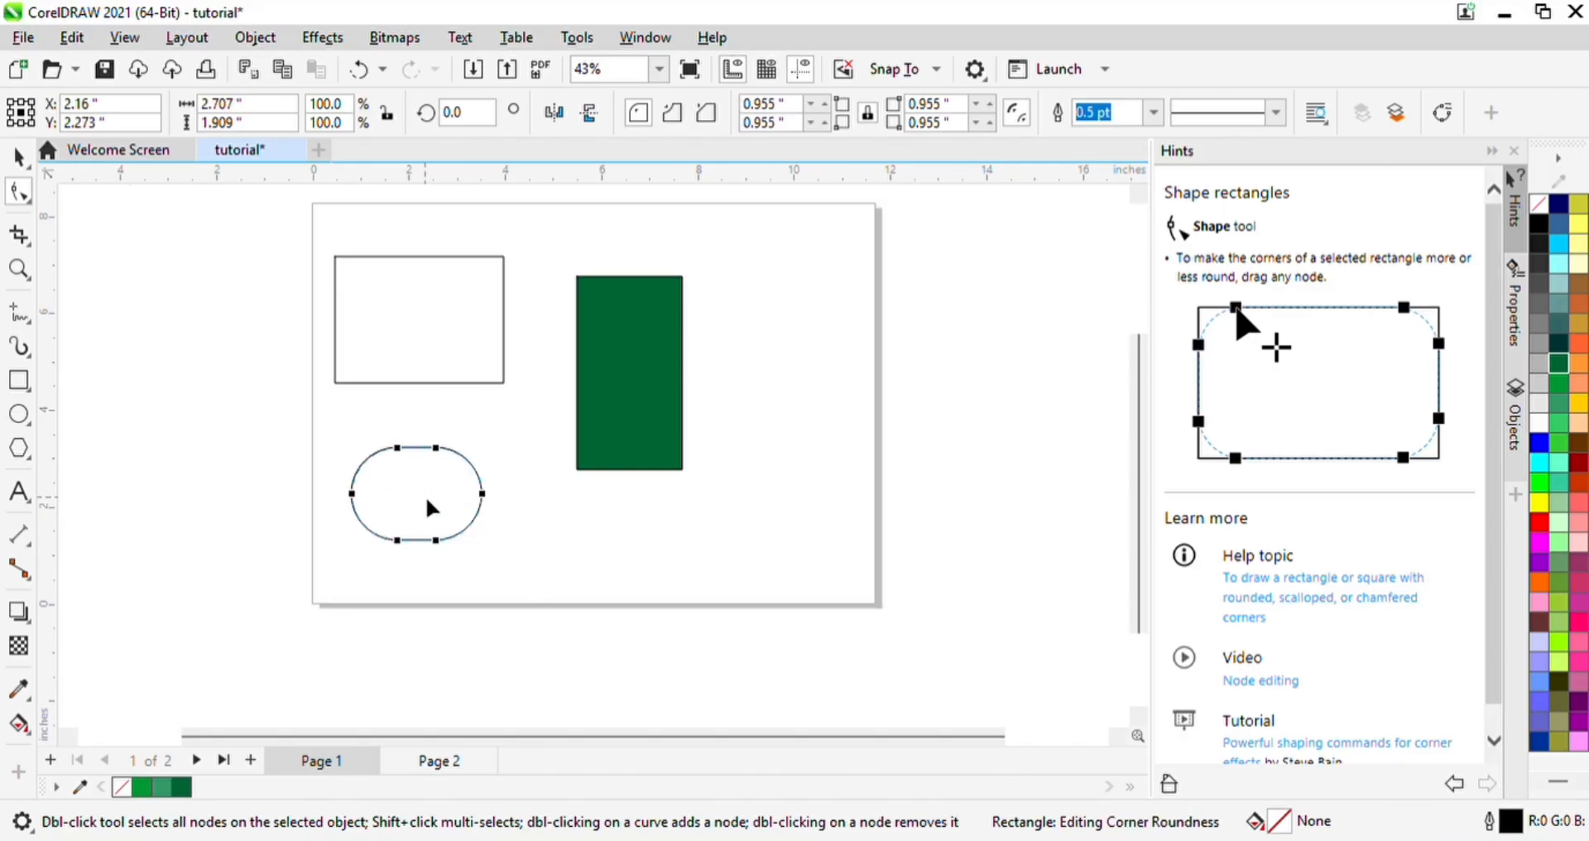
{"action": "left_click", "coordinate": [428, 339]}
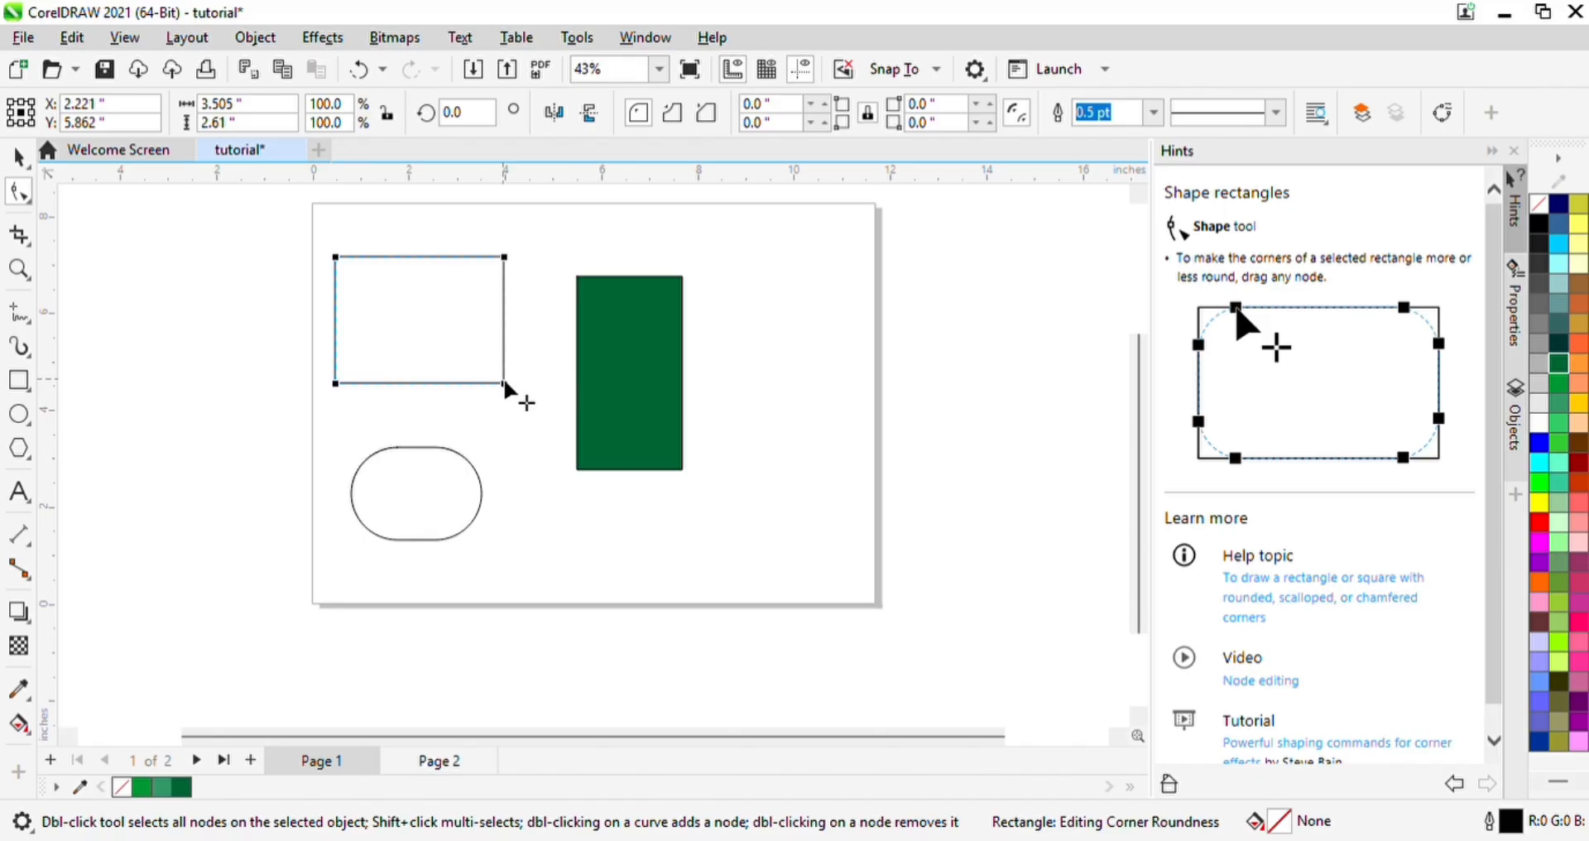
{"action": "left_click_drag", "start_coordinate": [504, 383], "coordinate": [486, 380]}
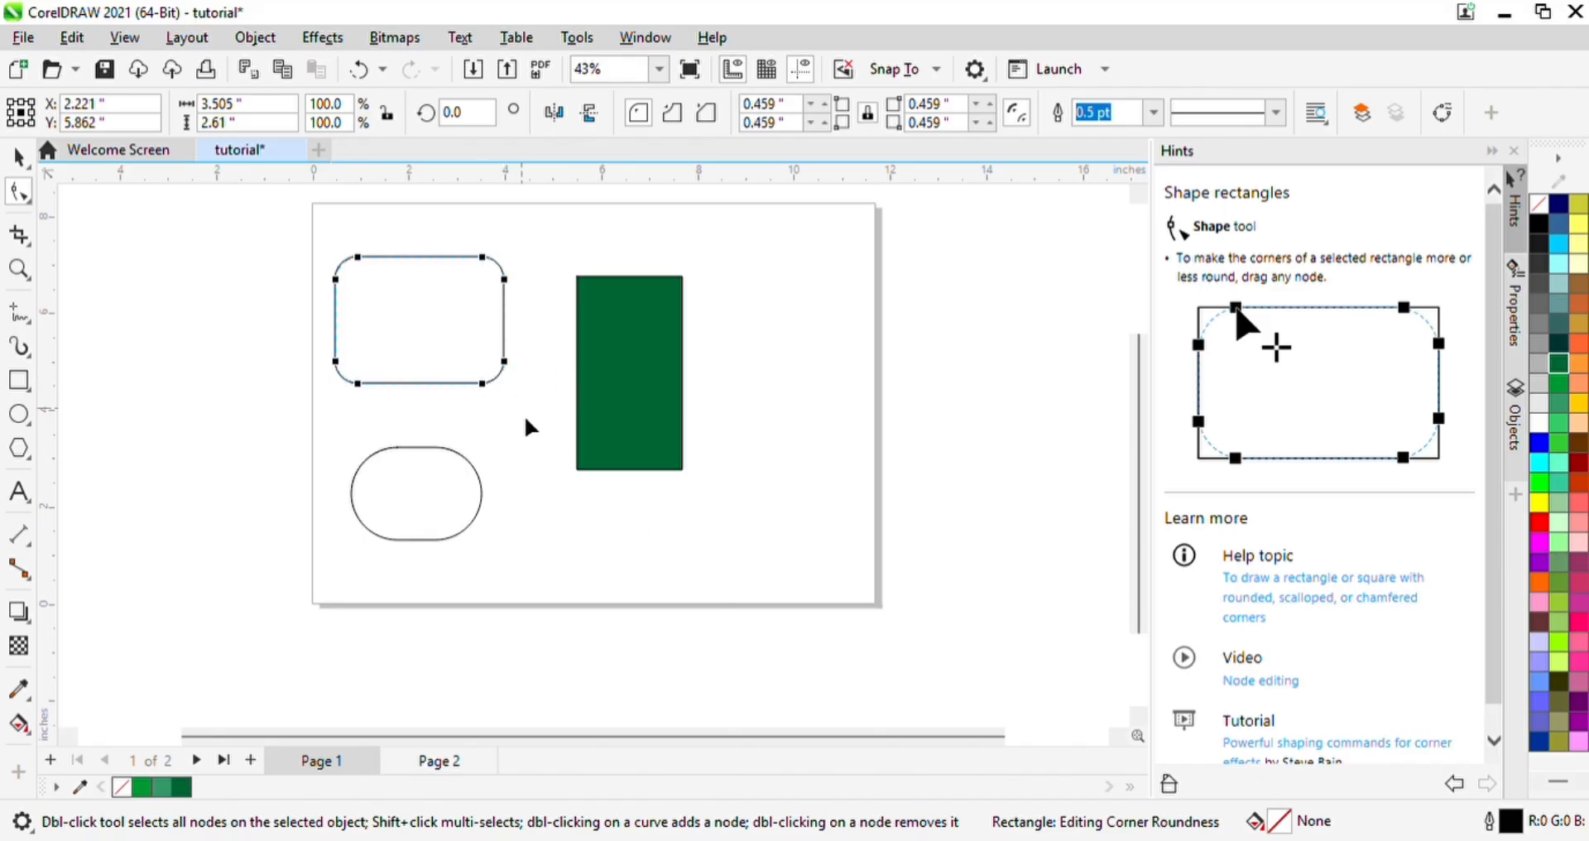
{"action": "left_click", "coordinate": [530, 431]}
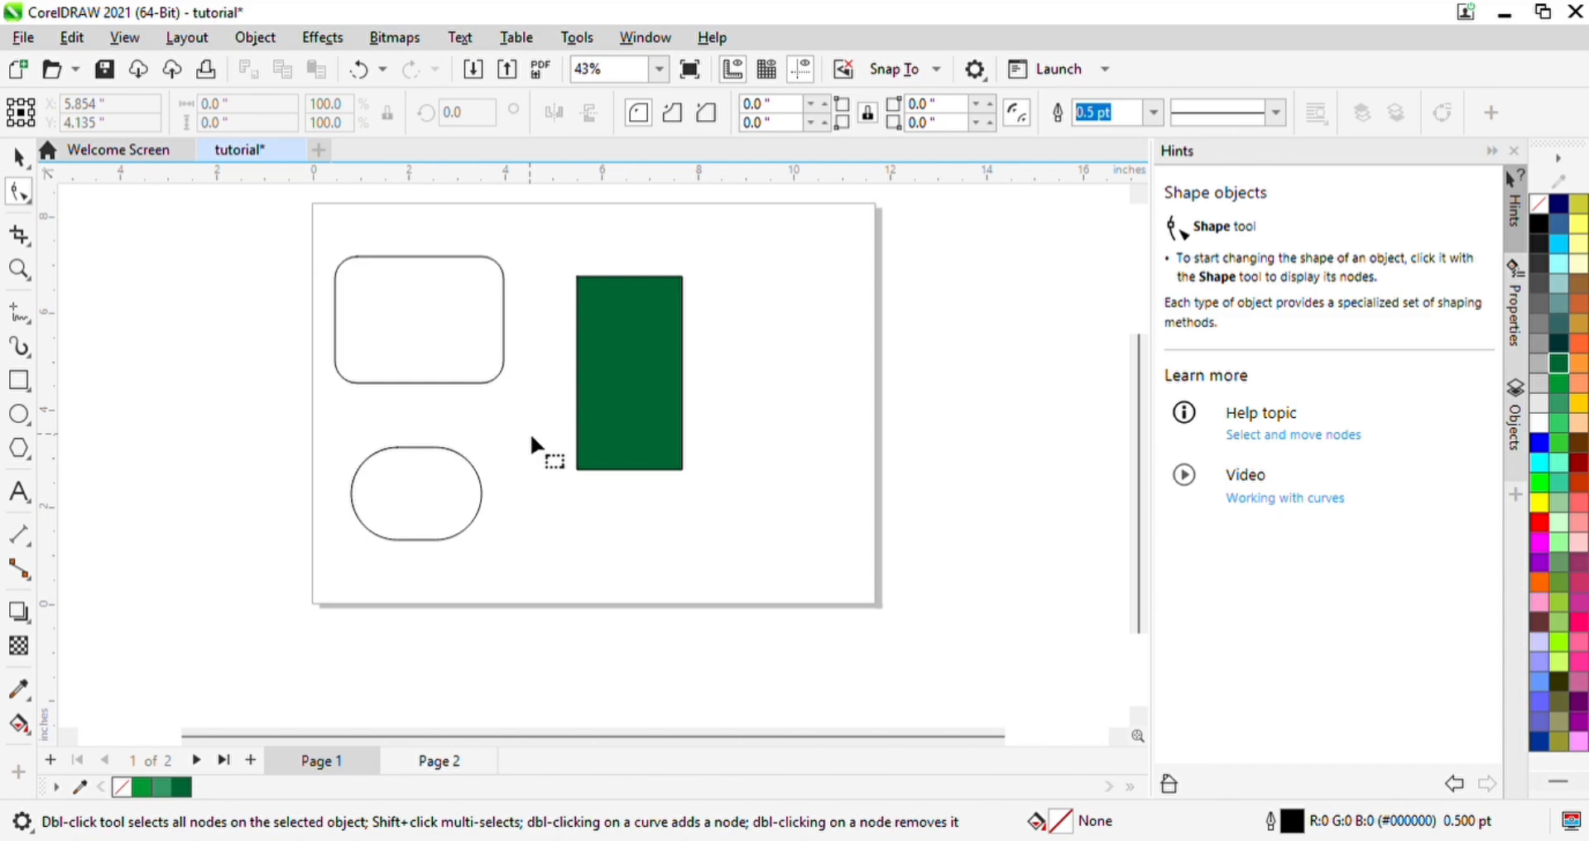
Step: Convert the upper rounded rectangle to curves and compare its selection with the green rectangle's using the Pick tool
{"action": "left_click", "coordinate": [418, 315]}
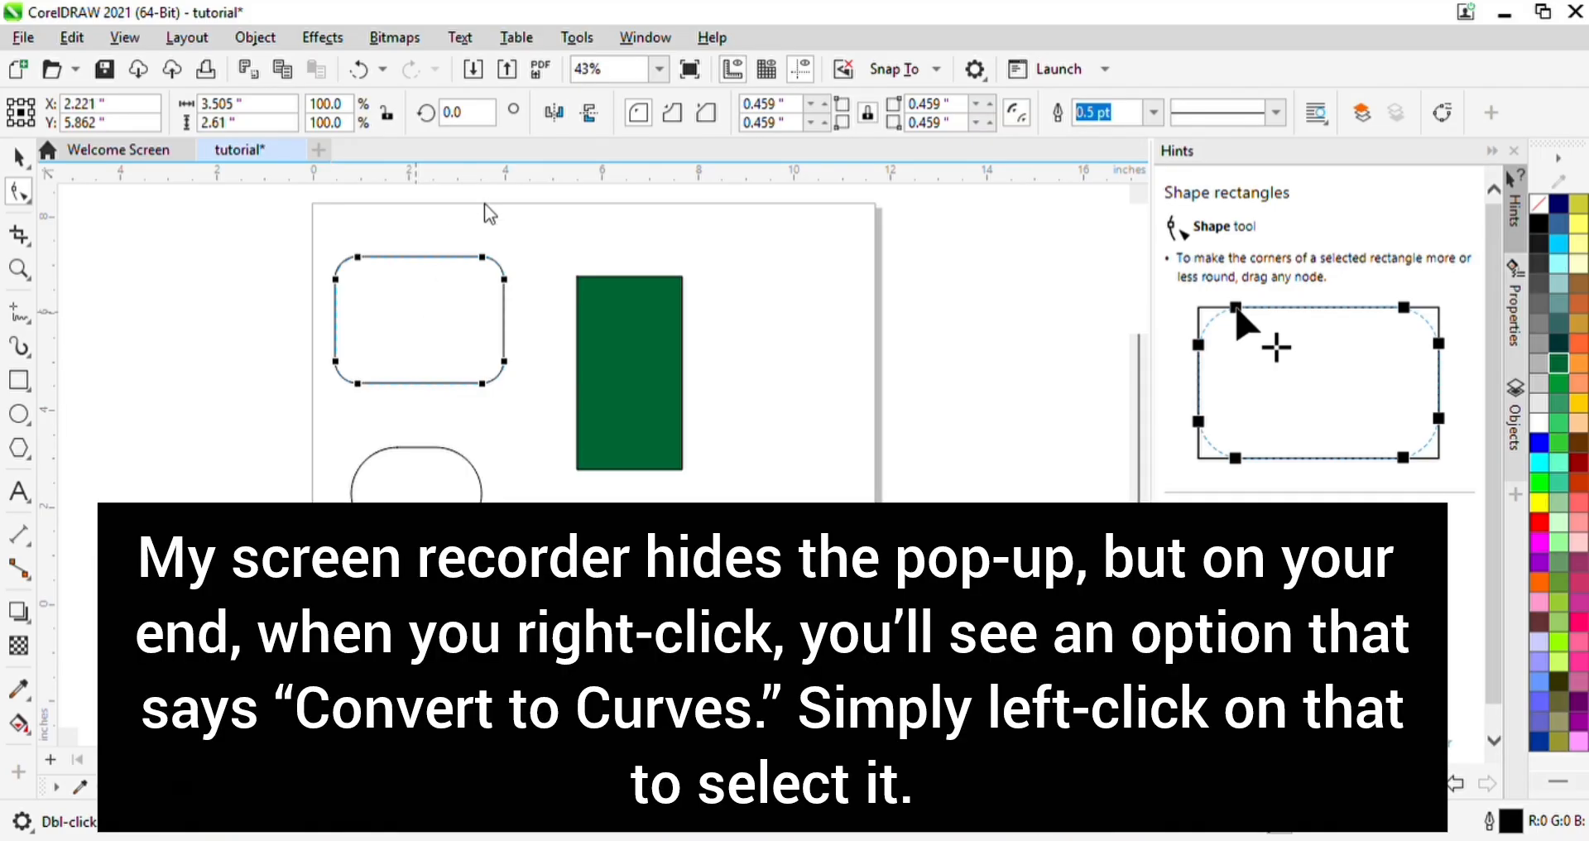
{"action": "right_click", "coordinate": [490, 214]}
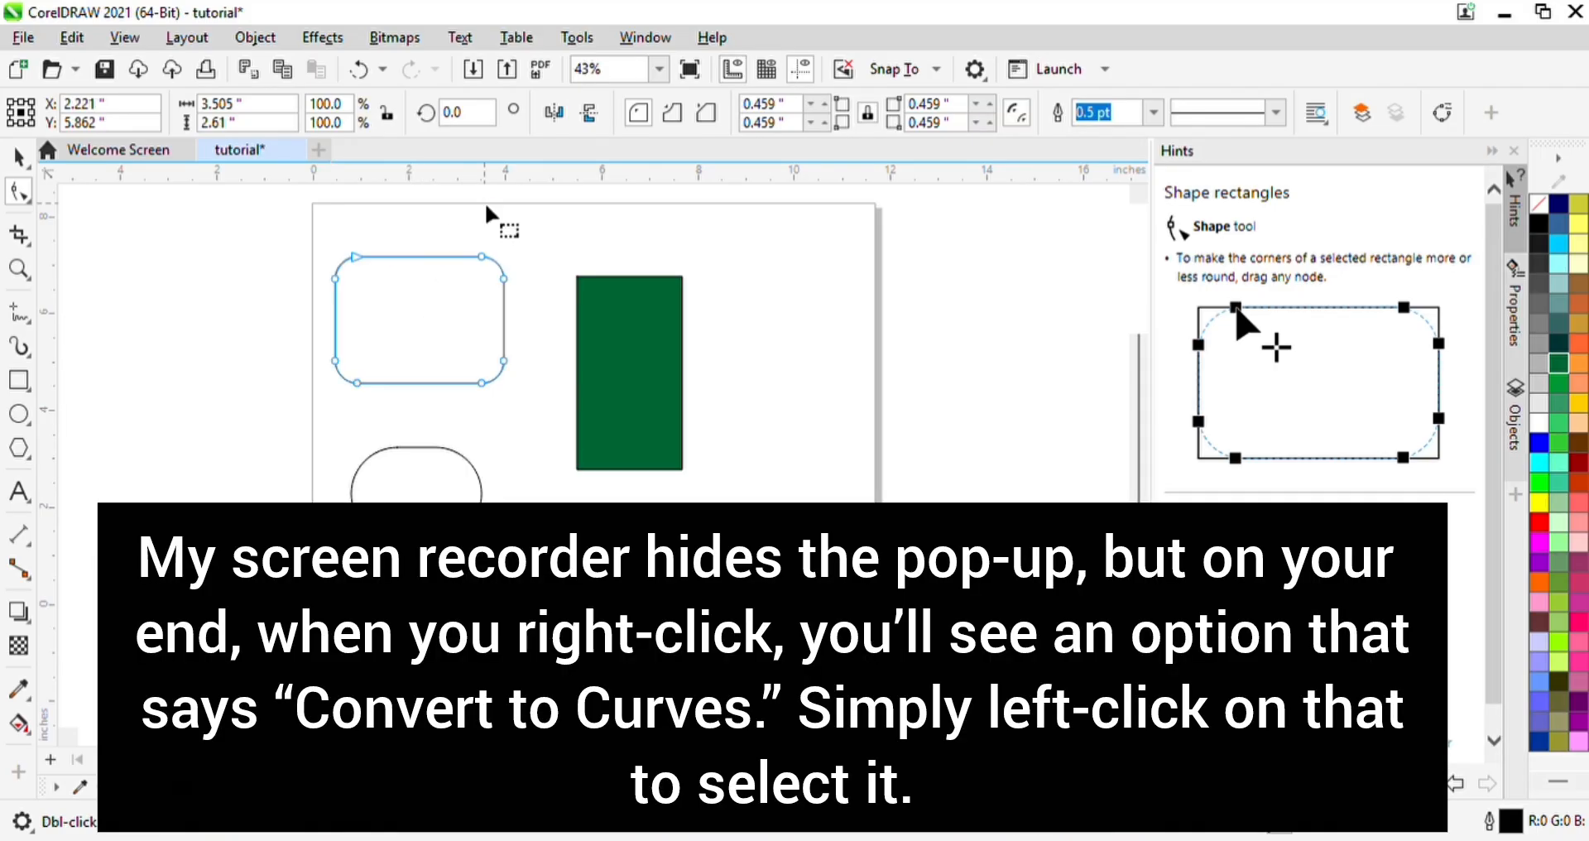
{"action": "left_click", "coordinate": [432, 217]}
{"action": "left_click", "coordinate": [17, 159]}
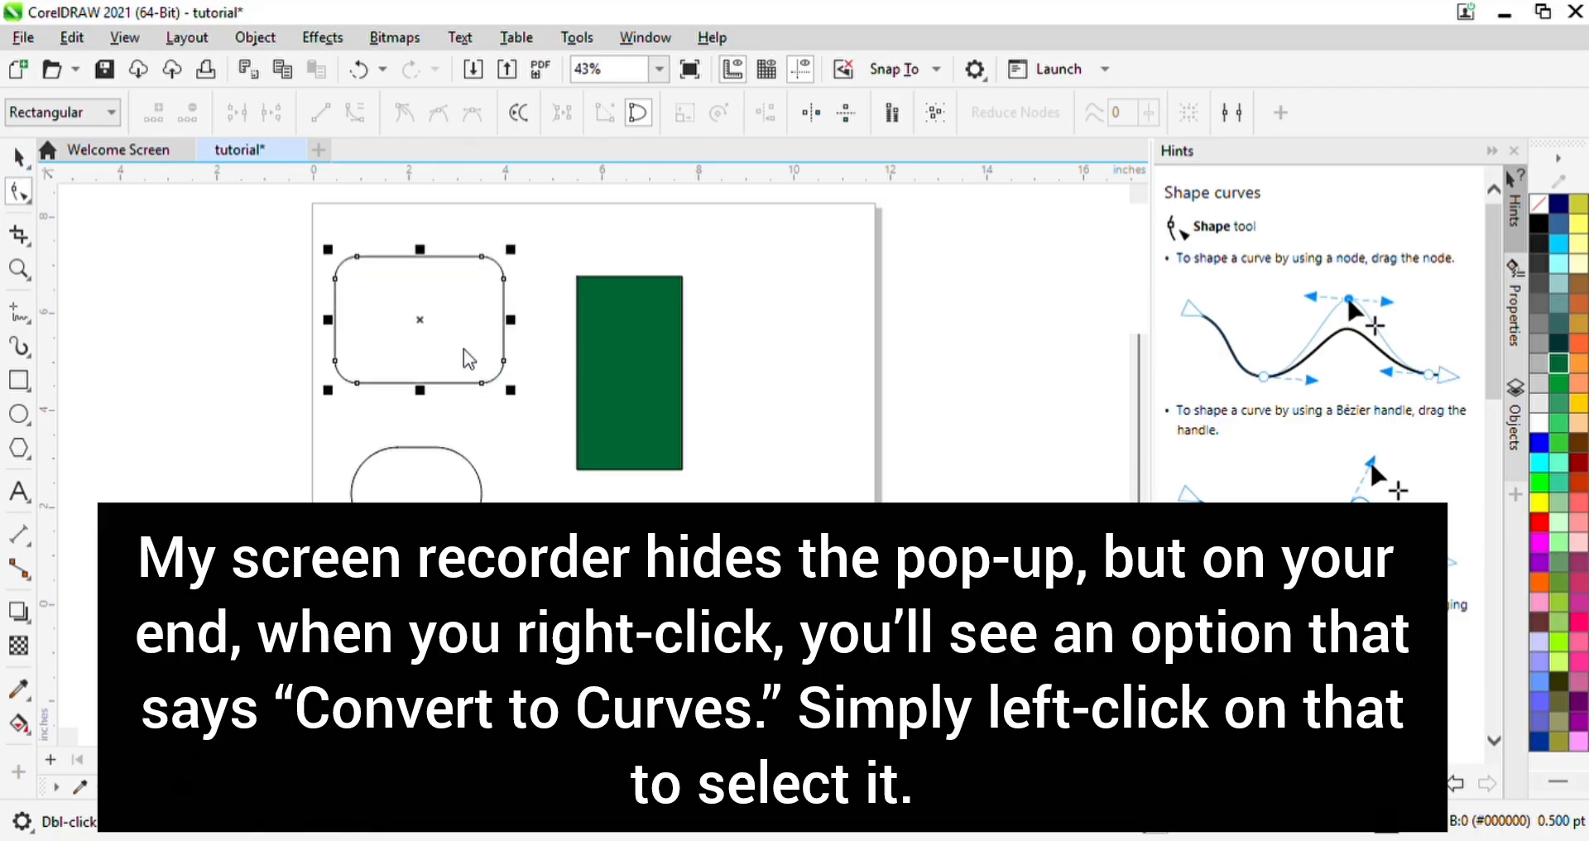
{"action": "left_click", "coordinate": [643, 414]}
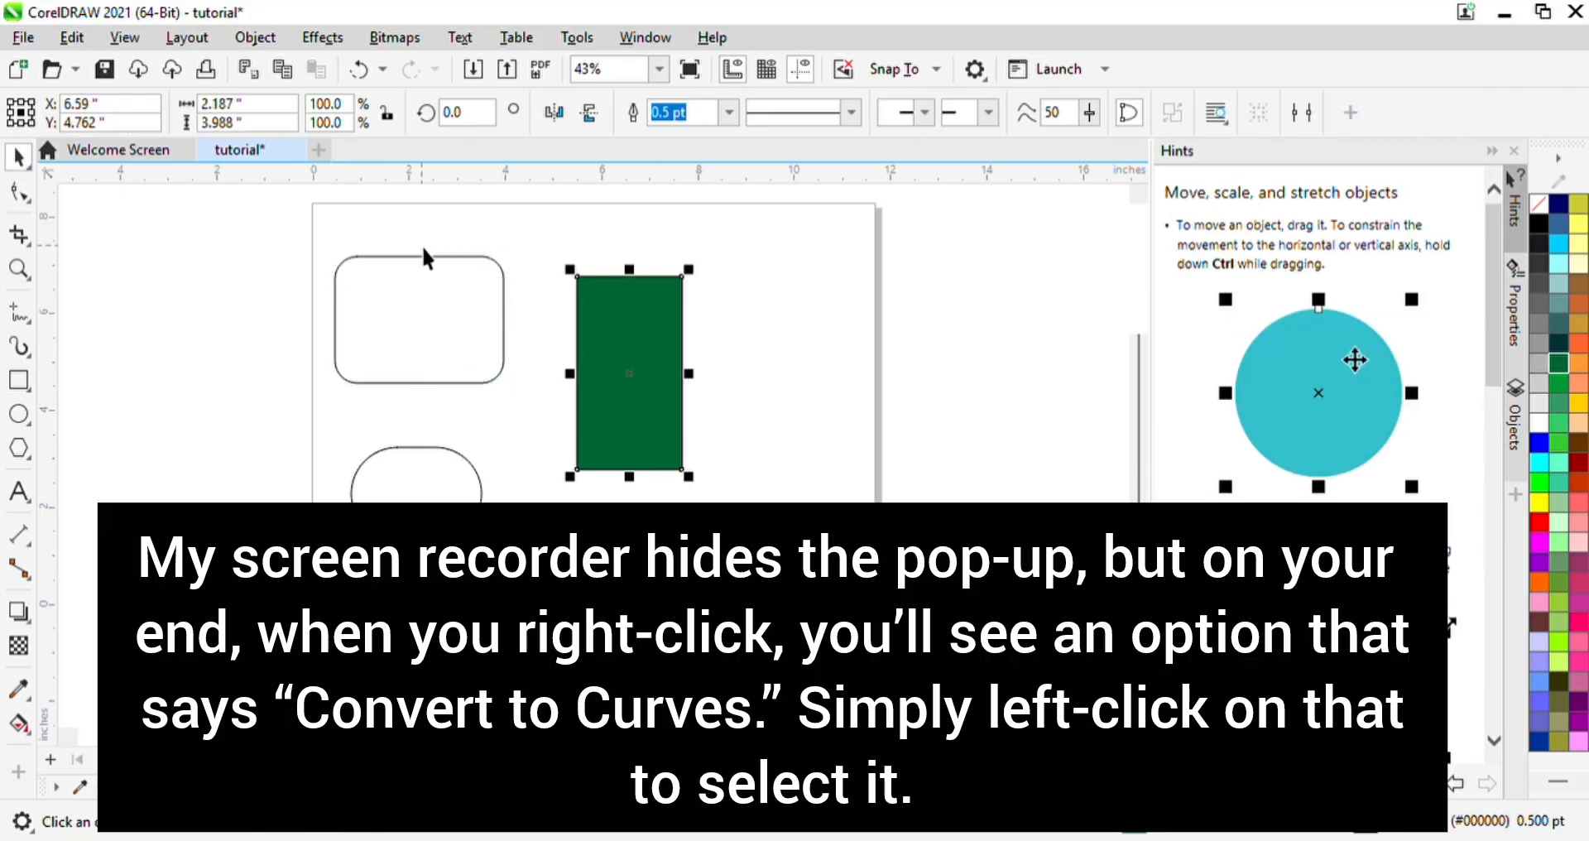
{"action": "left_click", "coordinate": [439, 301]}
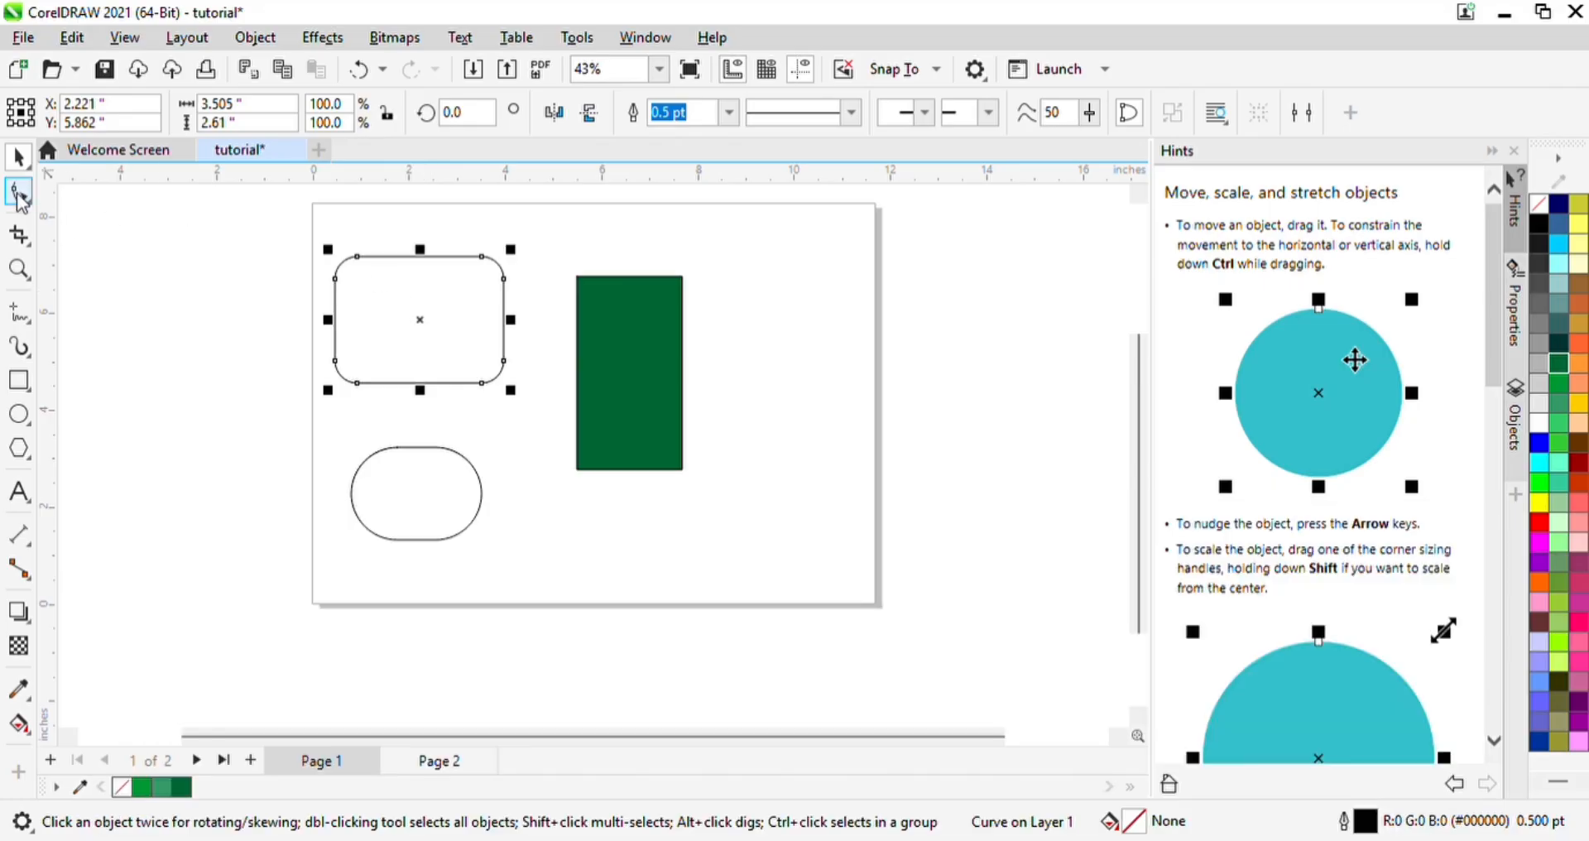
Step: Reshape the converted rounded rectangle into an irregular star-like outline by moving five of its nodes inward with the Shape tool
{"action": "left_click", "coordinate": [19, 196]}
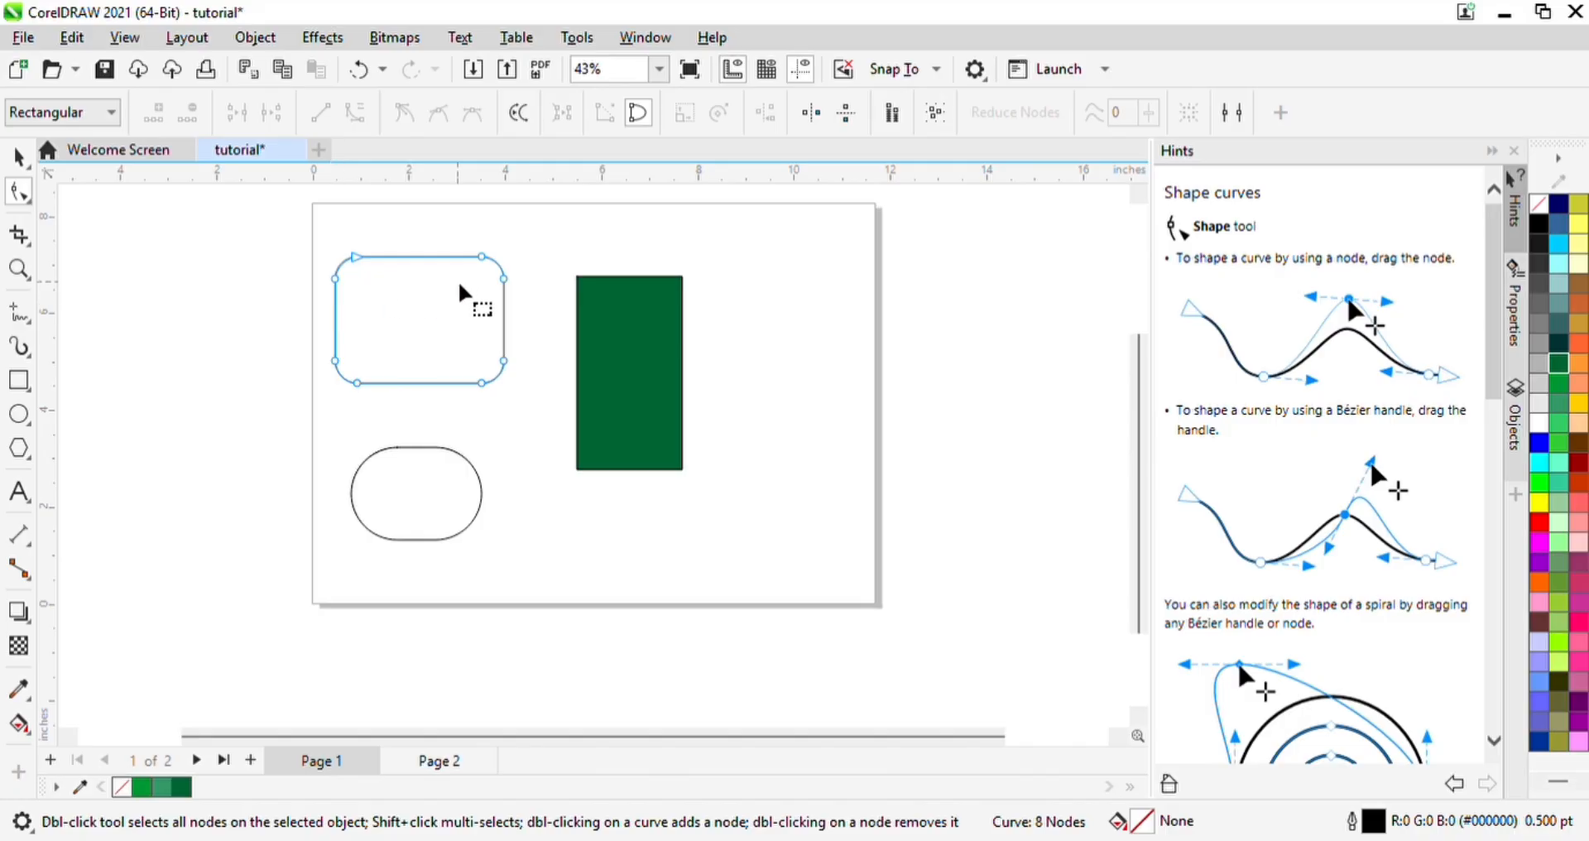
{"action": "left_click", "coordinate": [482, 260]}
{"action": "left_click_drag", "start_coordinate": [482, 262], "coordinate": [436, 297]}
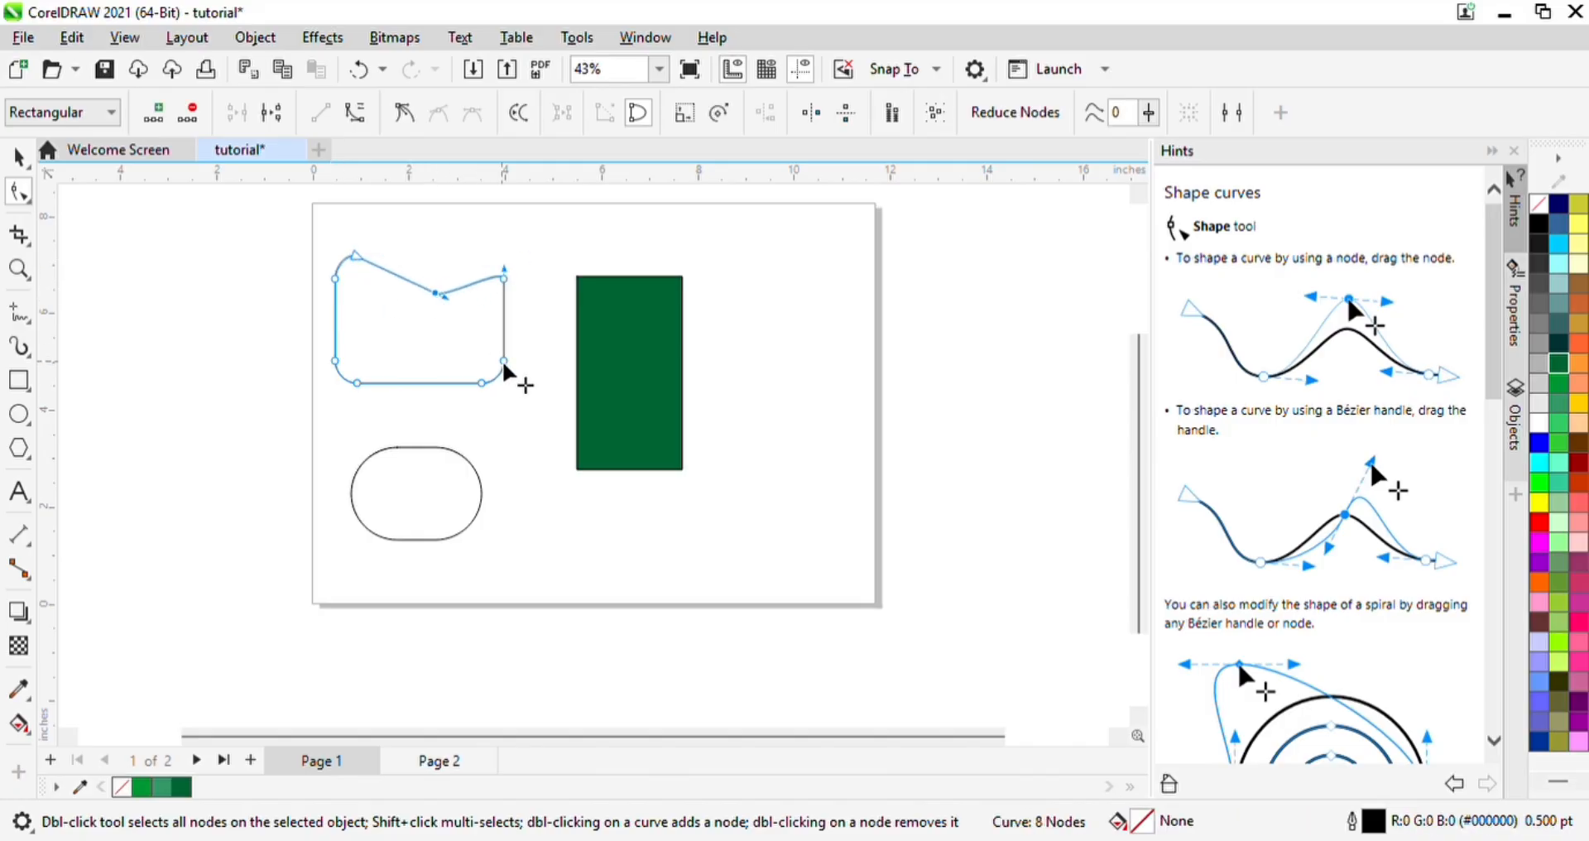
{"action": "left_click_drag", "start_coordinate": [504, 362], "coordinate": [445, 326]}
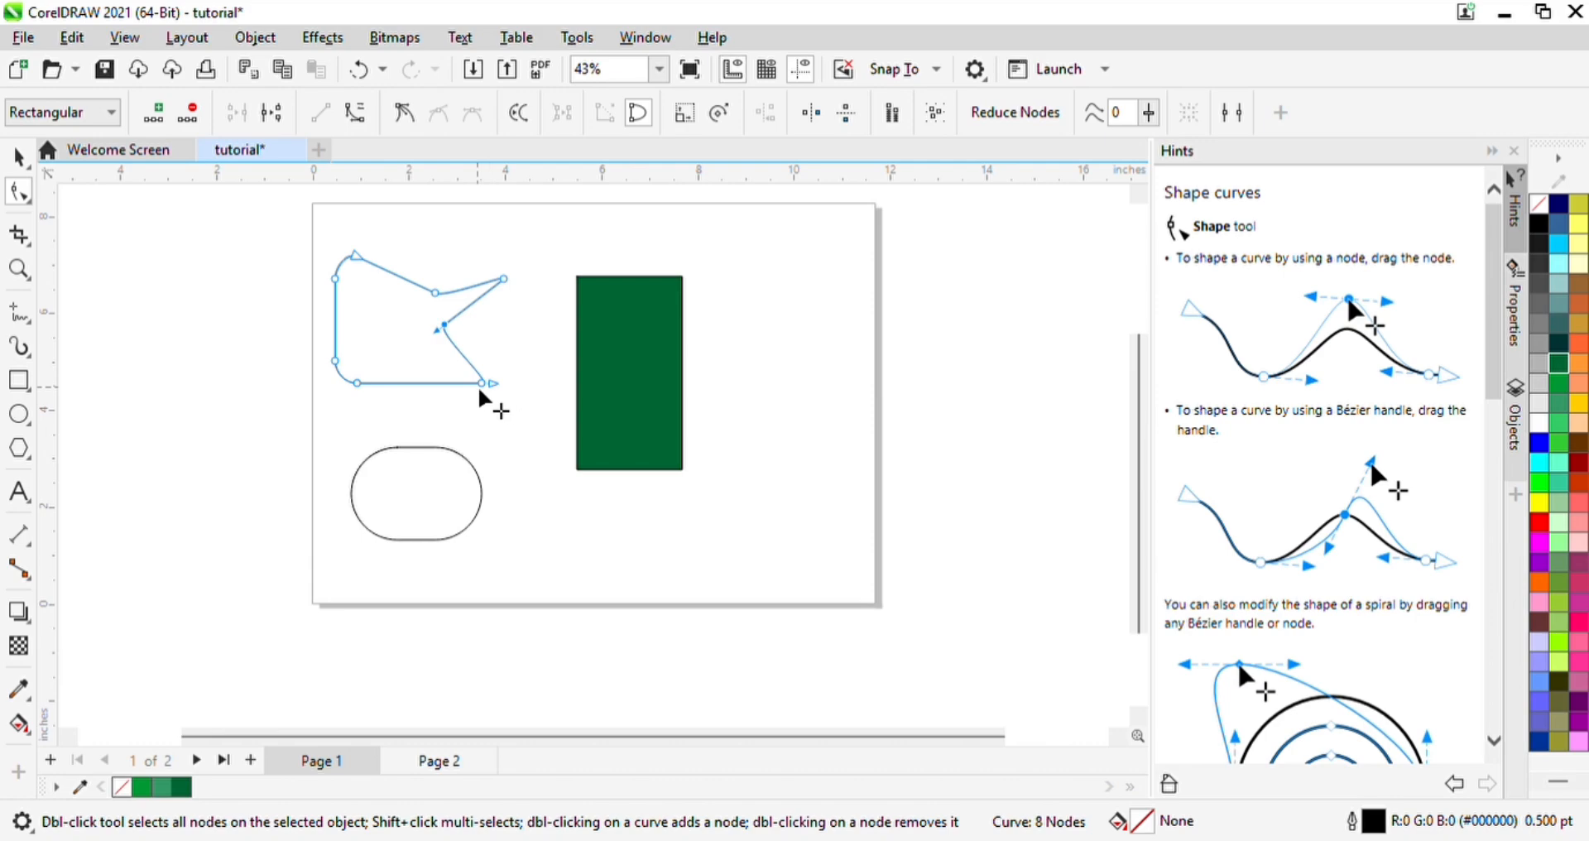
{"action": "left_click_drag", "start_coordinate": [482, 383], "coordinate": [436, 351]}
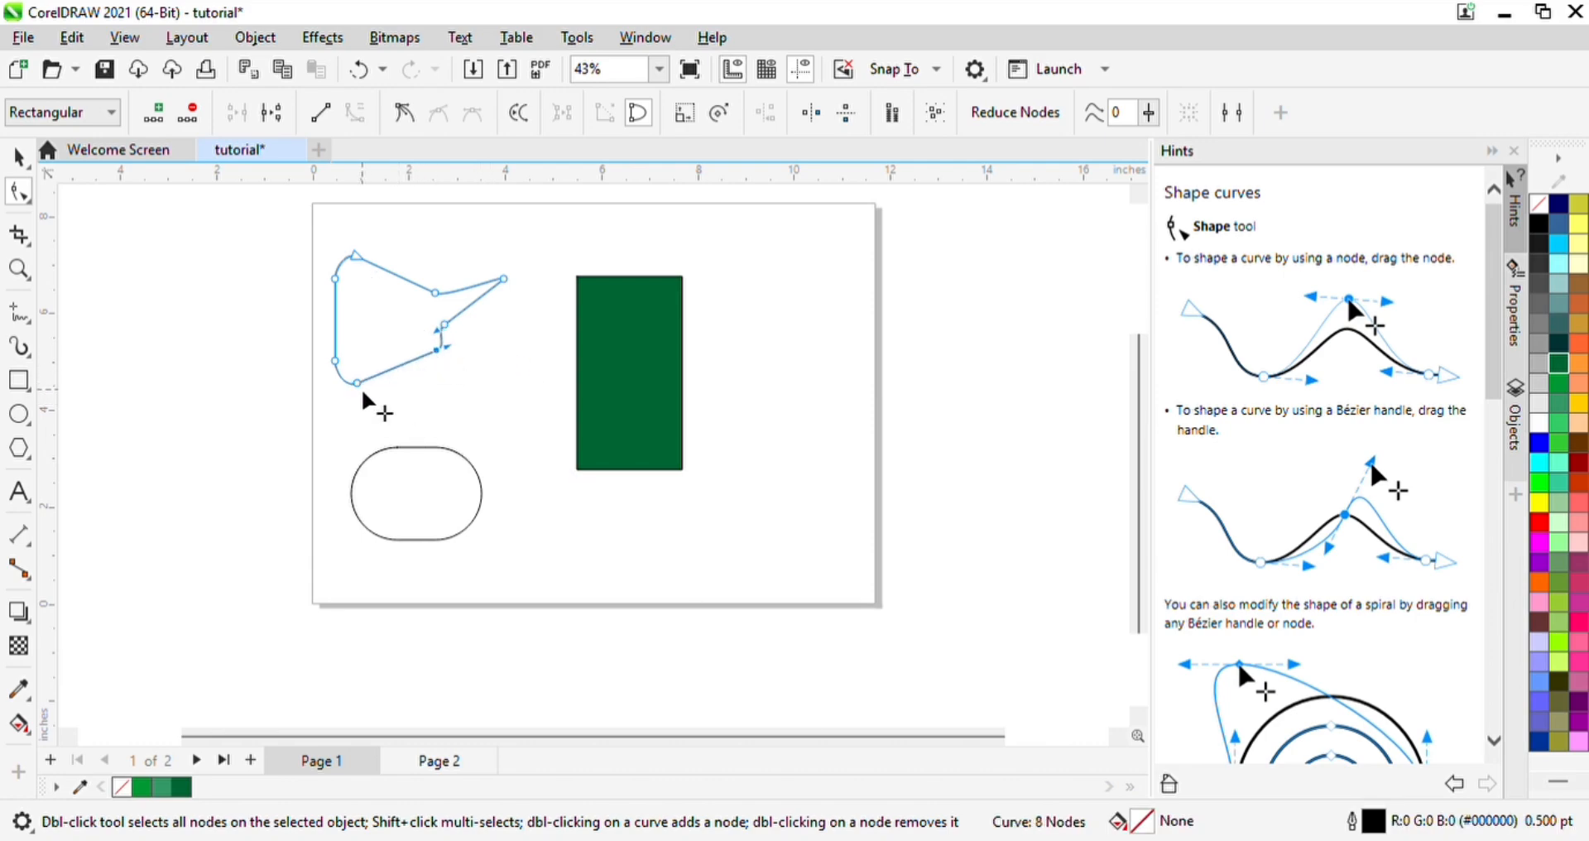
{"action": "left_click_drag", "start_coordinate": [357, 382], "coordinate": [418, 317]}
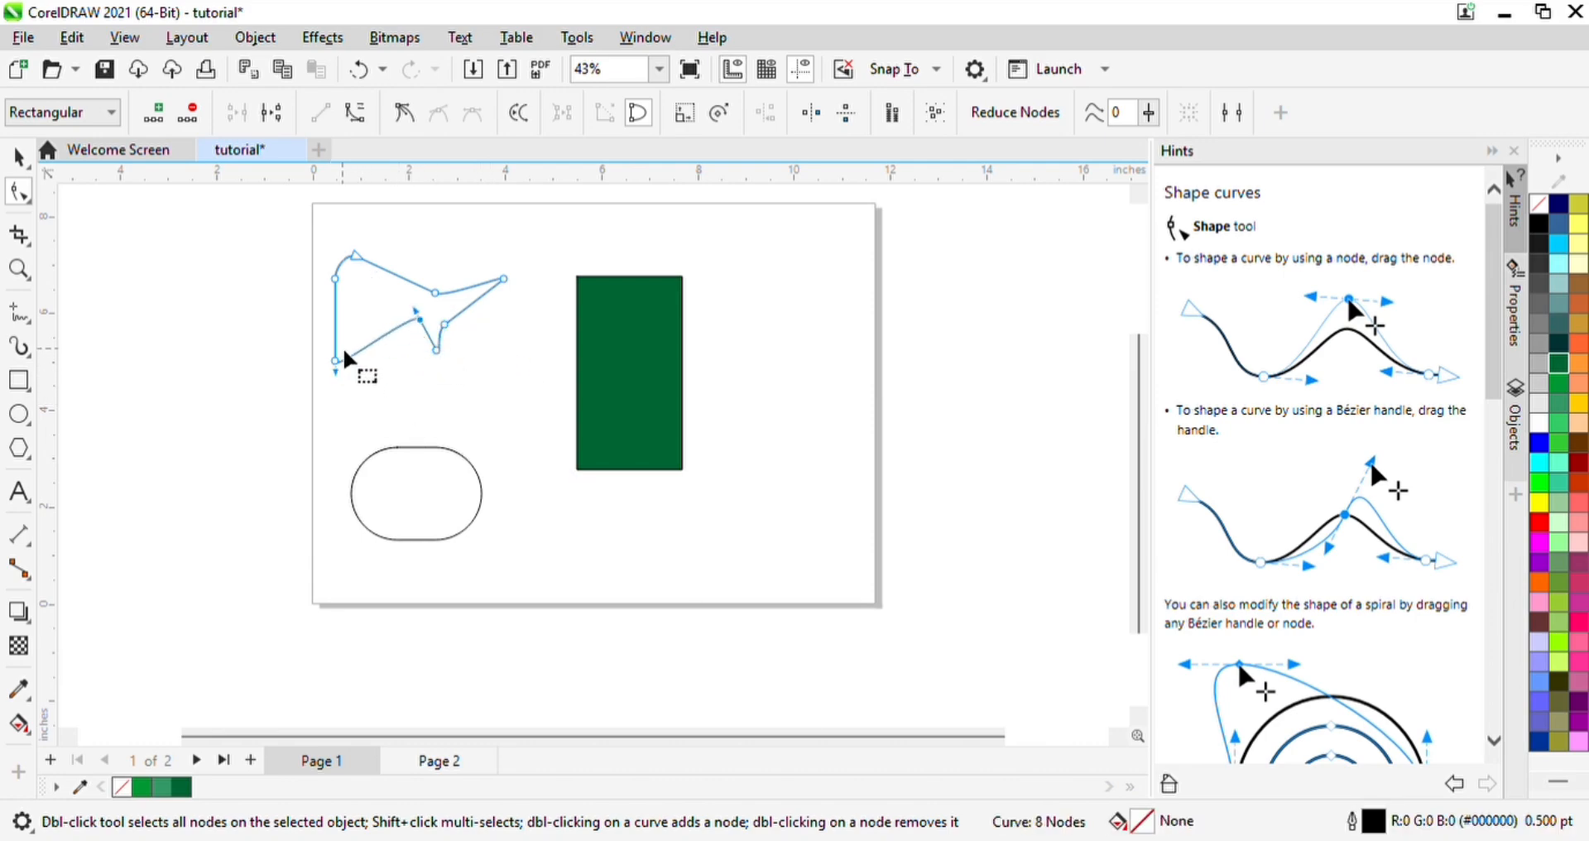
{"action": "left_click_drag", "start_coordinate": [340, 285], "coordinate": [389, 319]}
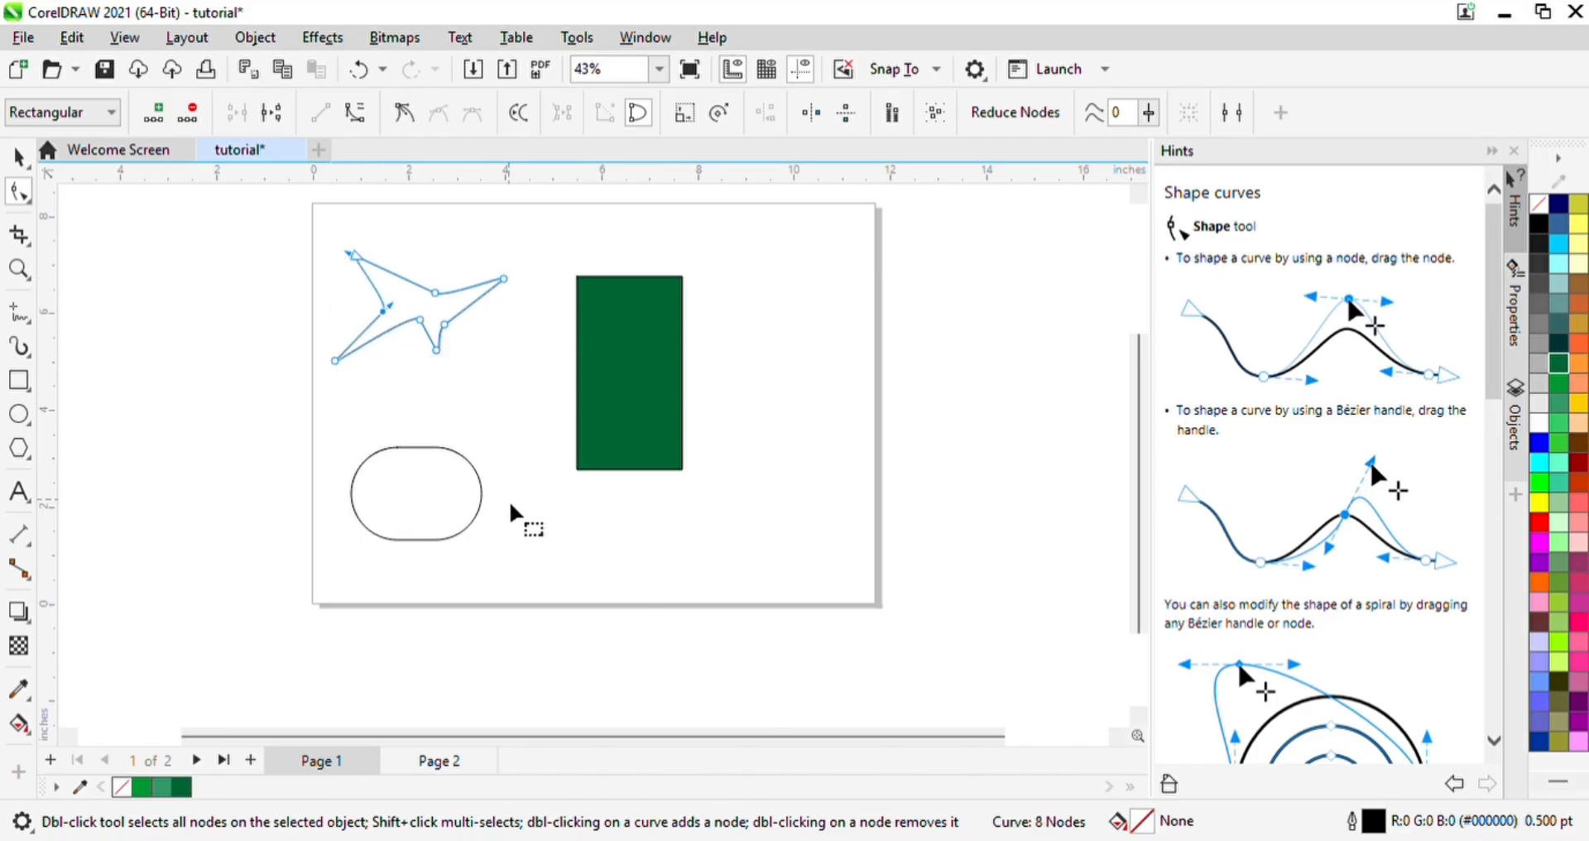
{"action": "left_click", "coordinate": [520, 449]}
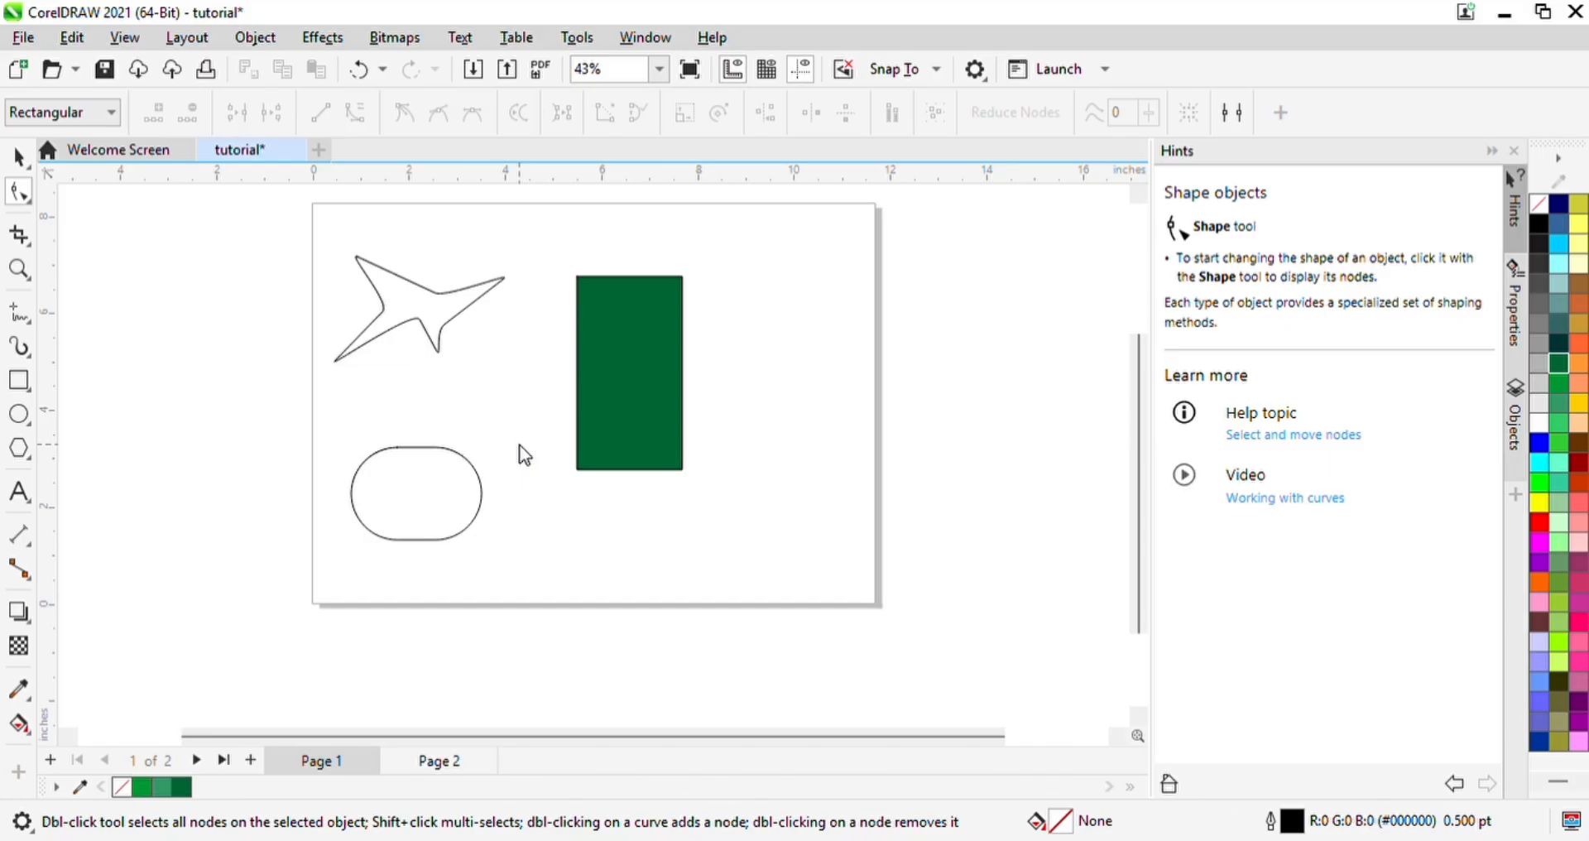
Step: Add a node on the green rectangle's right edge and pull it outward to a point, and pull a new node on the lower slanted edge inward
{"action": "left_click", "coordinate": [609, 416]}
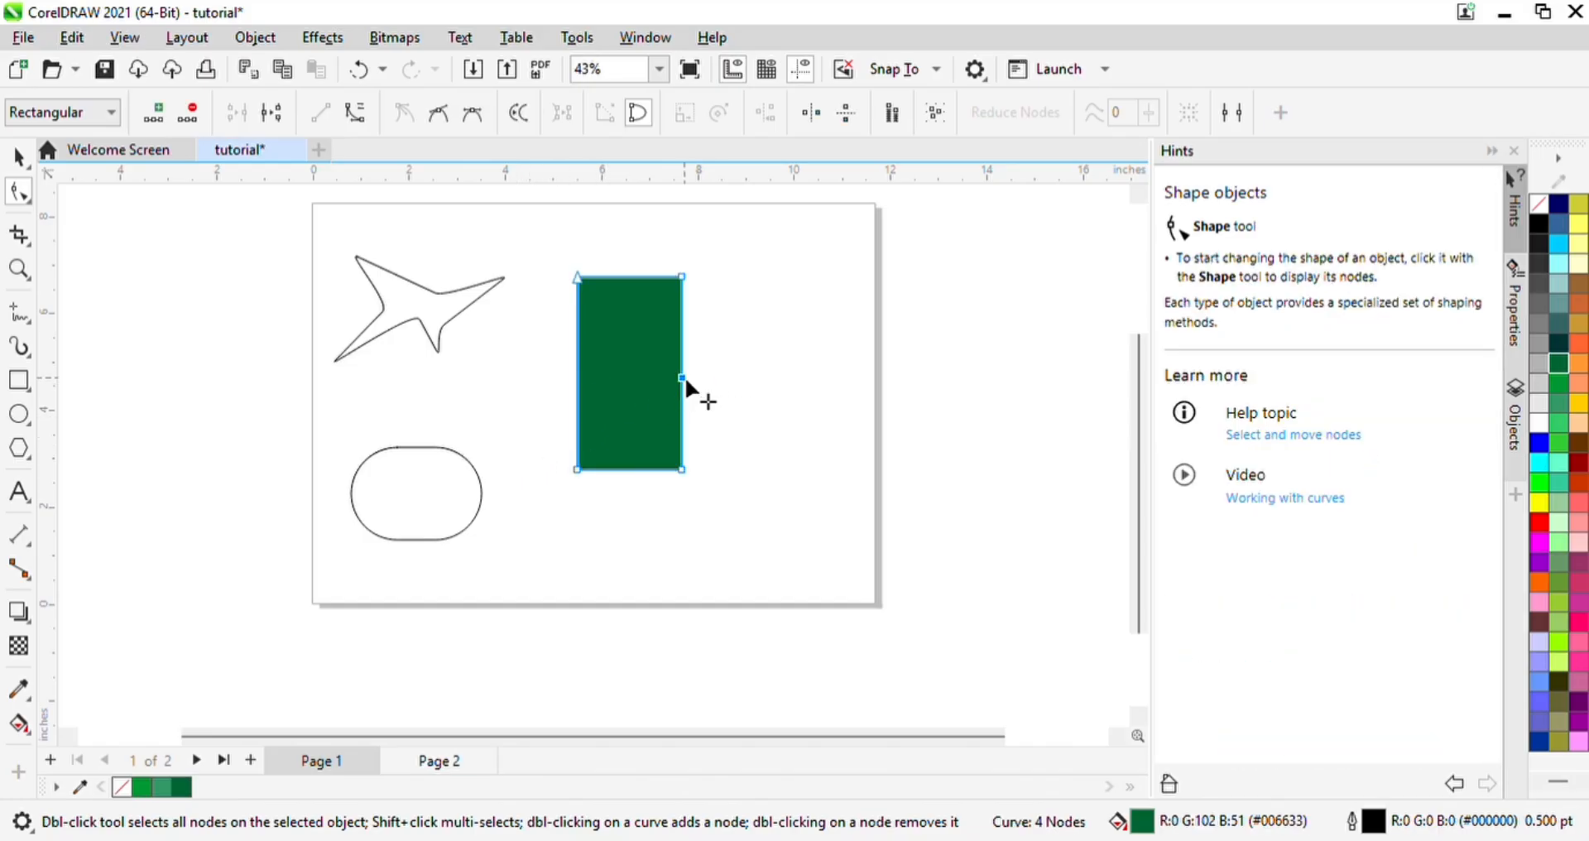
{"action": "left_click_drag", "start_coordinate": [684, 378], "coordinate": [861, 380]}
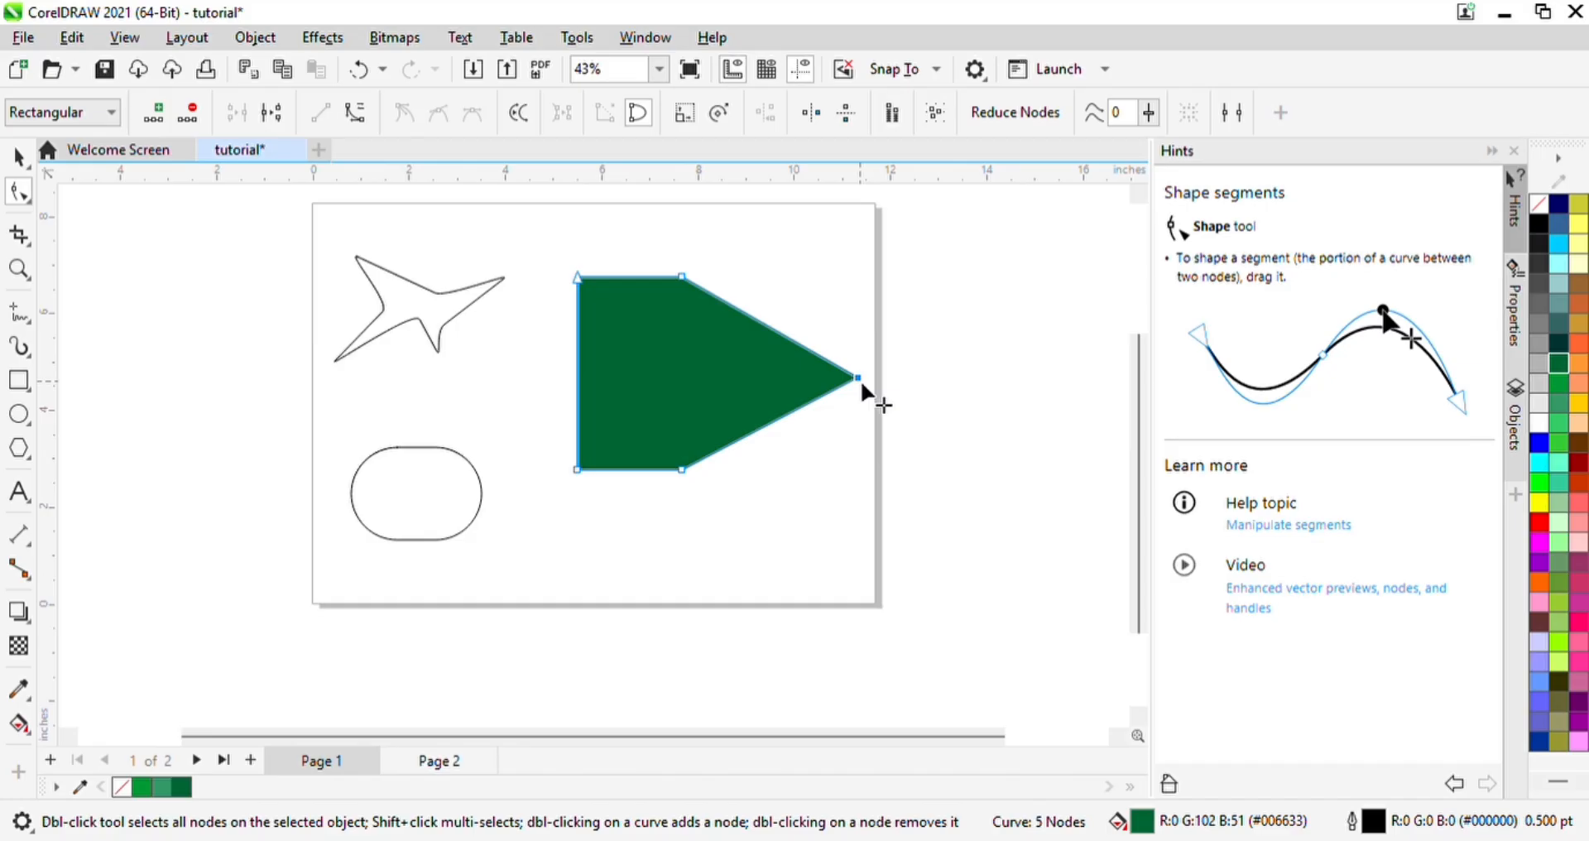
{"action": "double_click", "coordinate": [798, 408]}
{"action": "left_click_drag", "start_coordinate": [798, 407], "coordinate": [679, 338]}
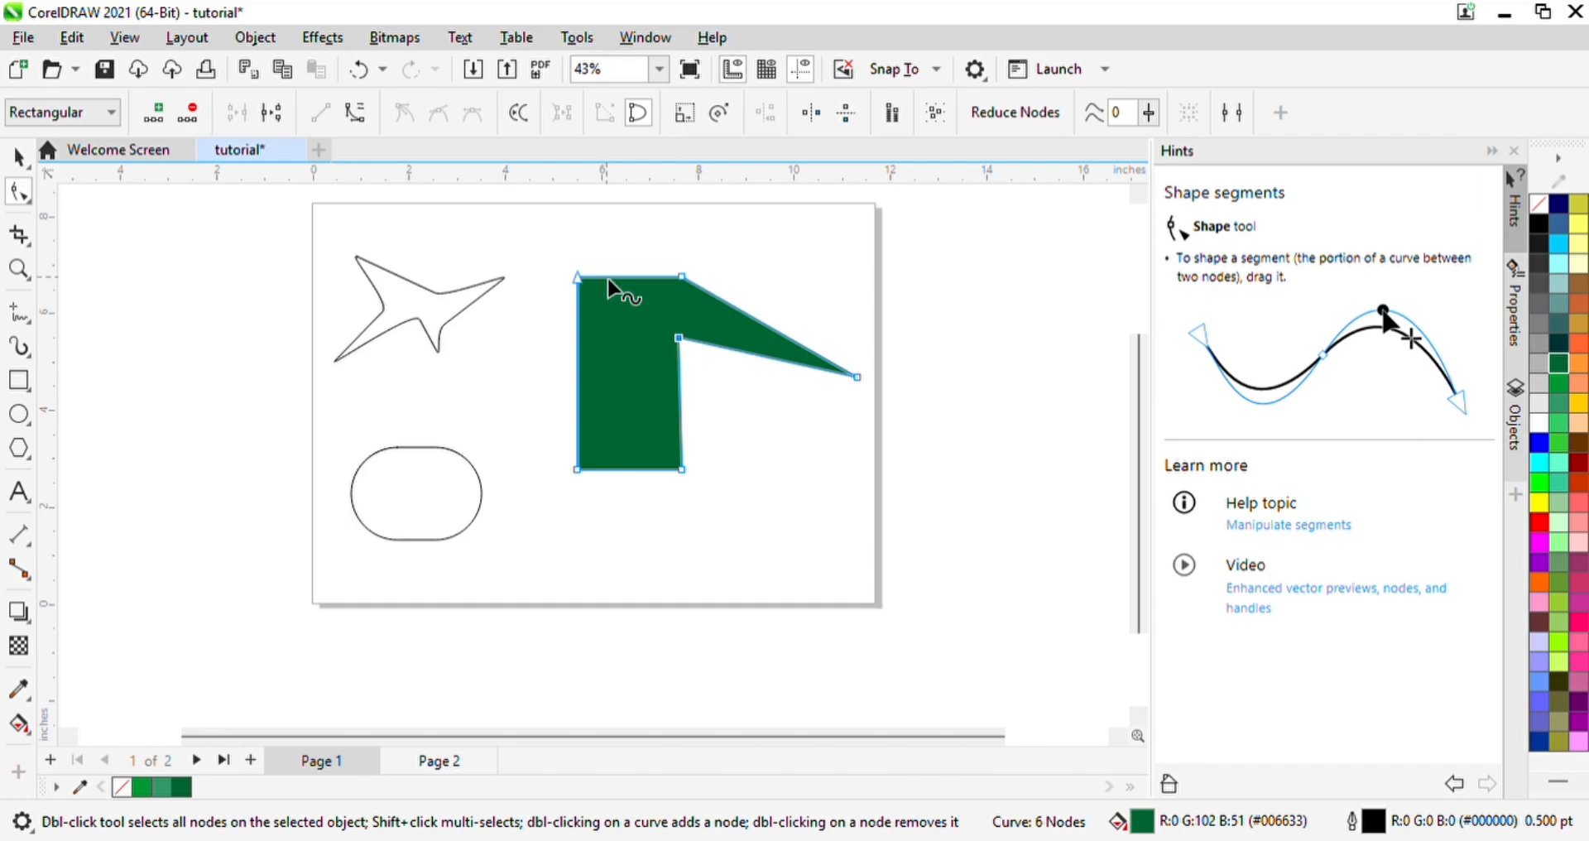
Step: Move the green shape's left edge inward by about 1.26 in and remove the node at its upper-right corner
{"action": "left_click", "coordinate": [582, 407]}
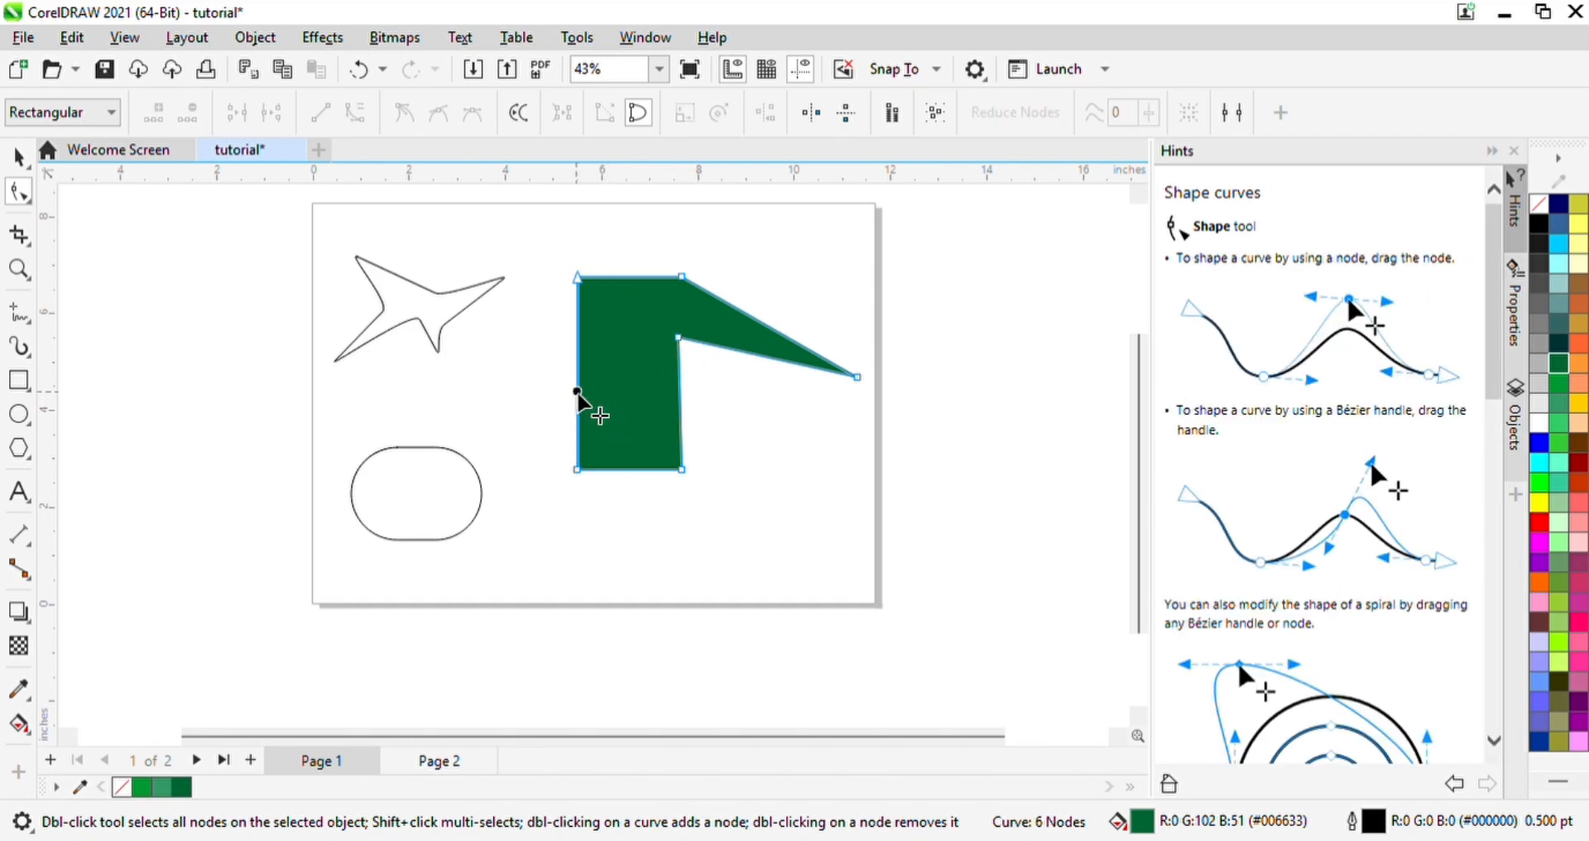
{"action": "left_click_drag", "start_coordinate": [577, 391], "coordinate": [637, 388]}
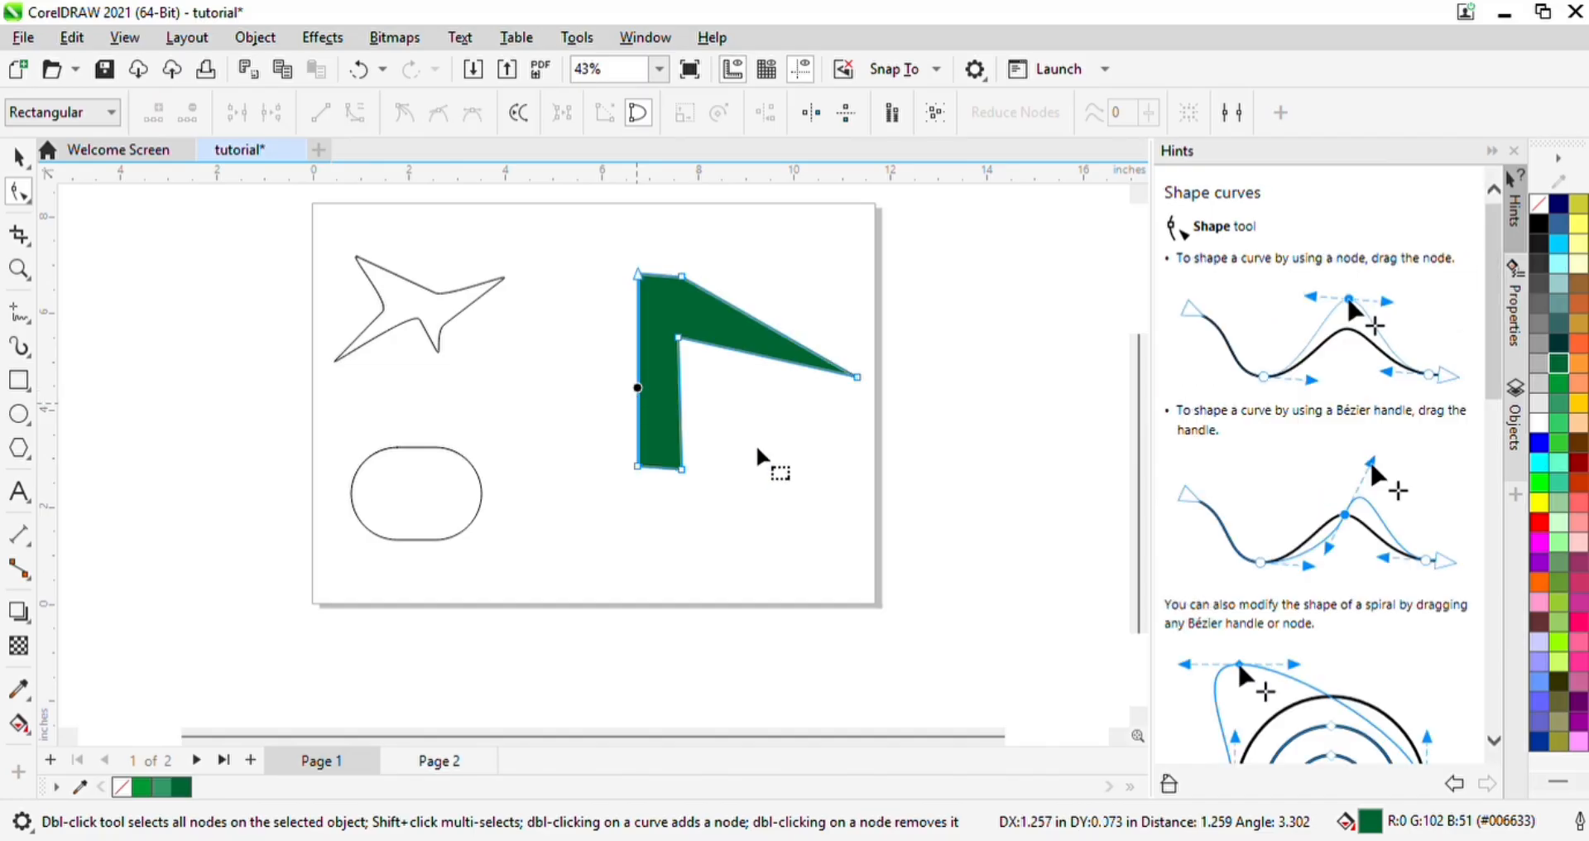
{"action": "left_click", "coordinate": [757, 444]}
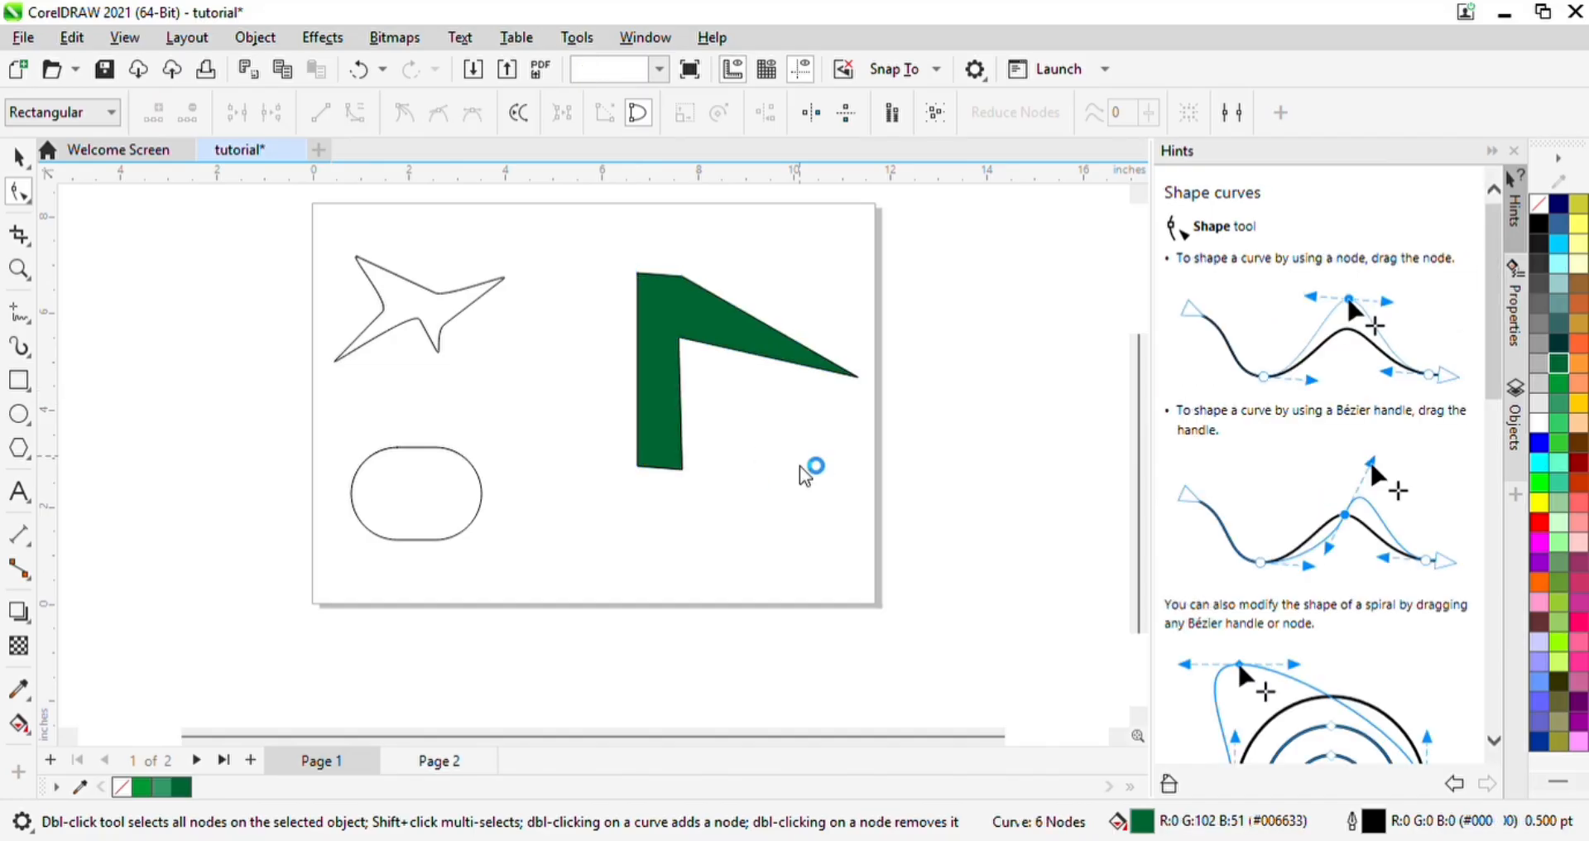
{"action": "left_click", "coordinate": [700, 306]}
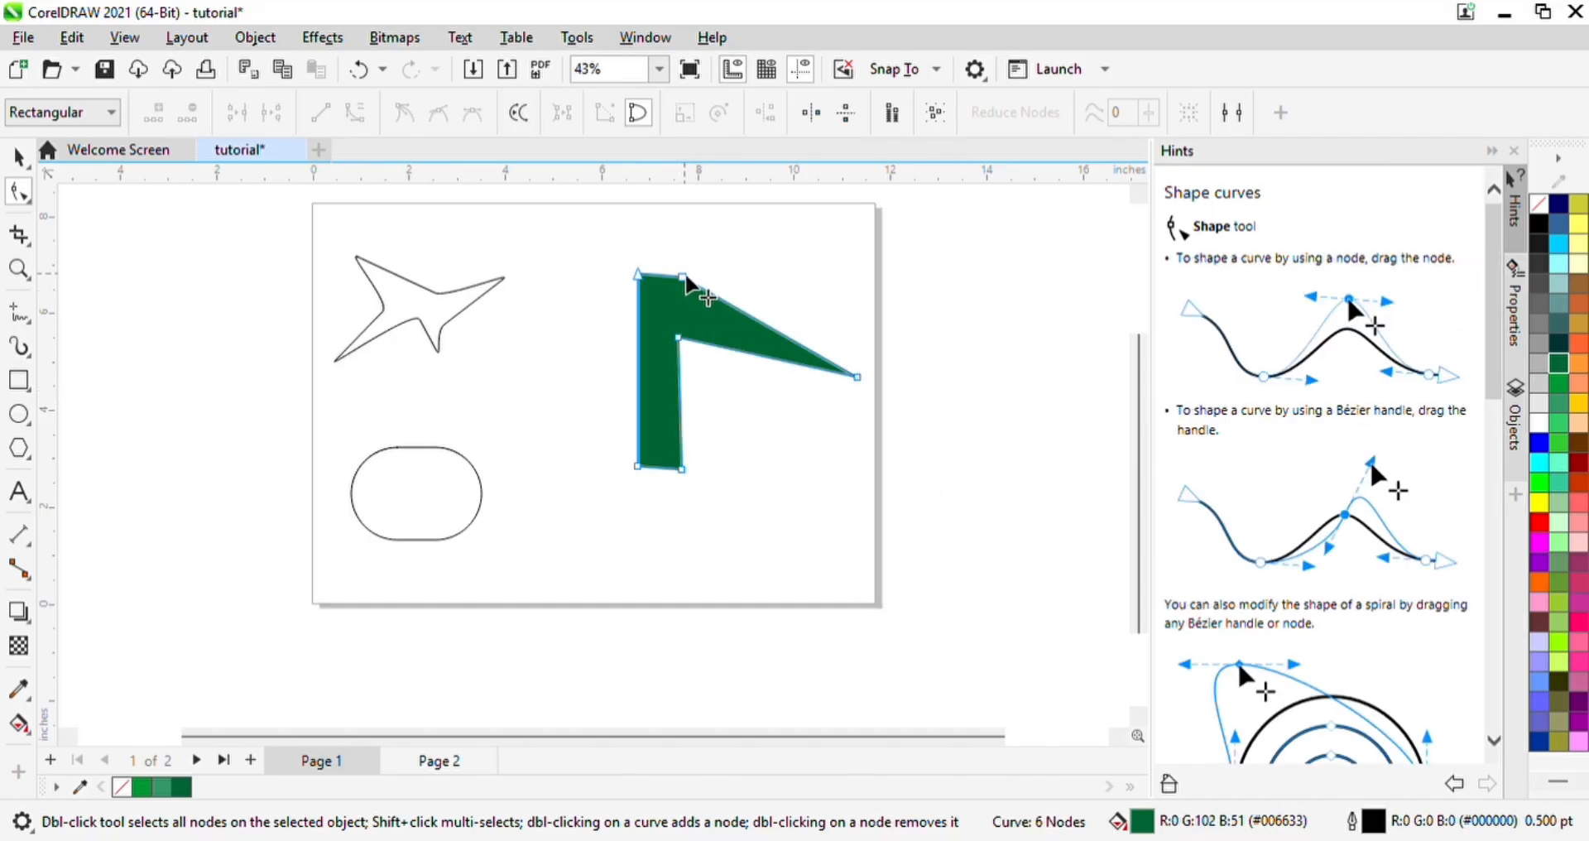
{"action": "left_click", "coordinate": [968, 528]}
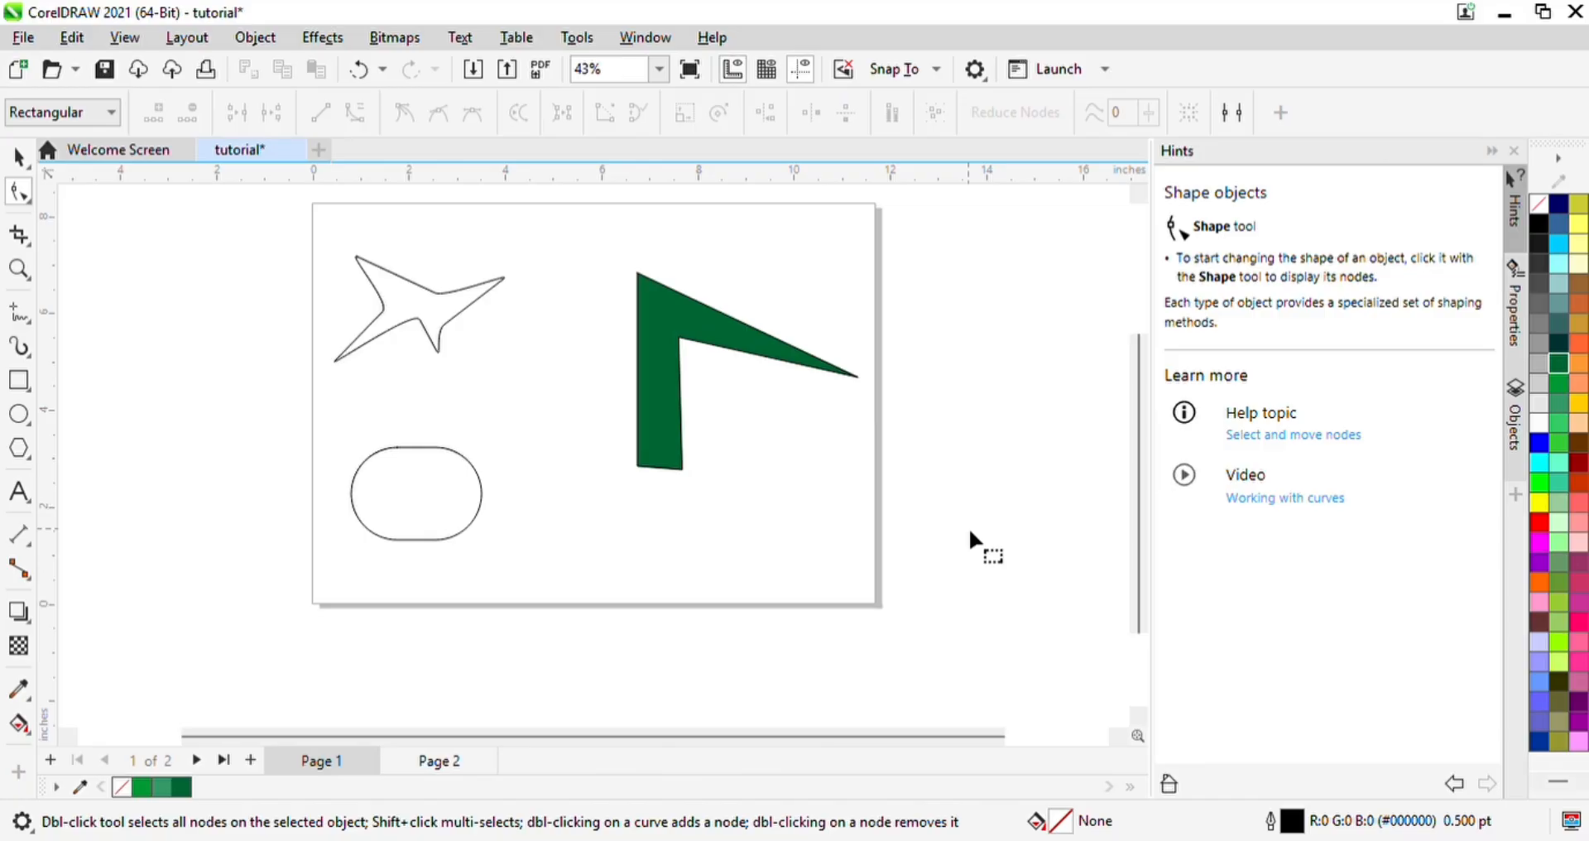
Step: Crop all objects to an area about 1.9 × 2.4 in between the star and the rounded shape, and undo the crop
{"action": "left_click", "coordinate": [23, 236]}
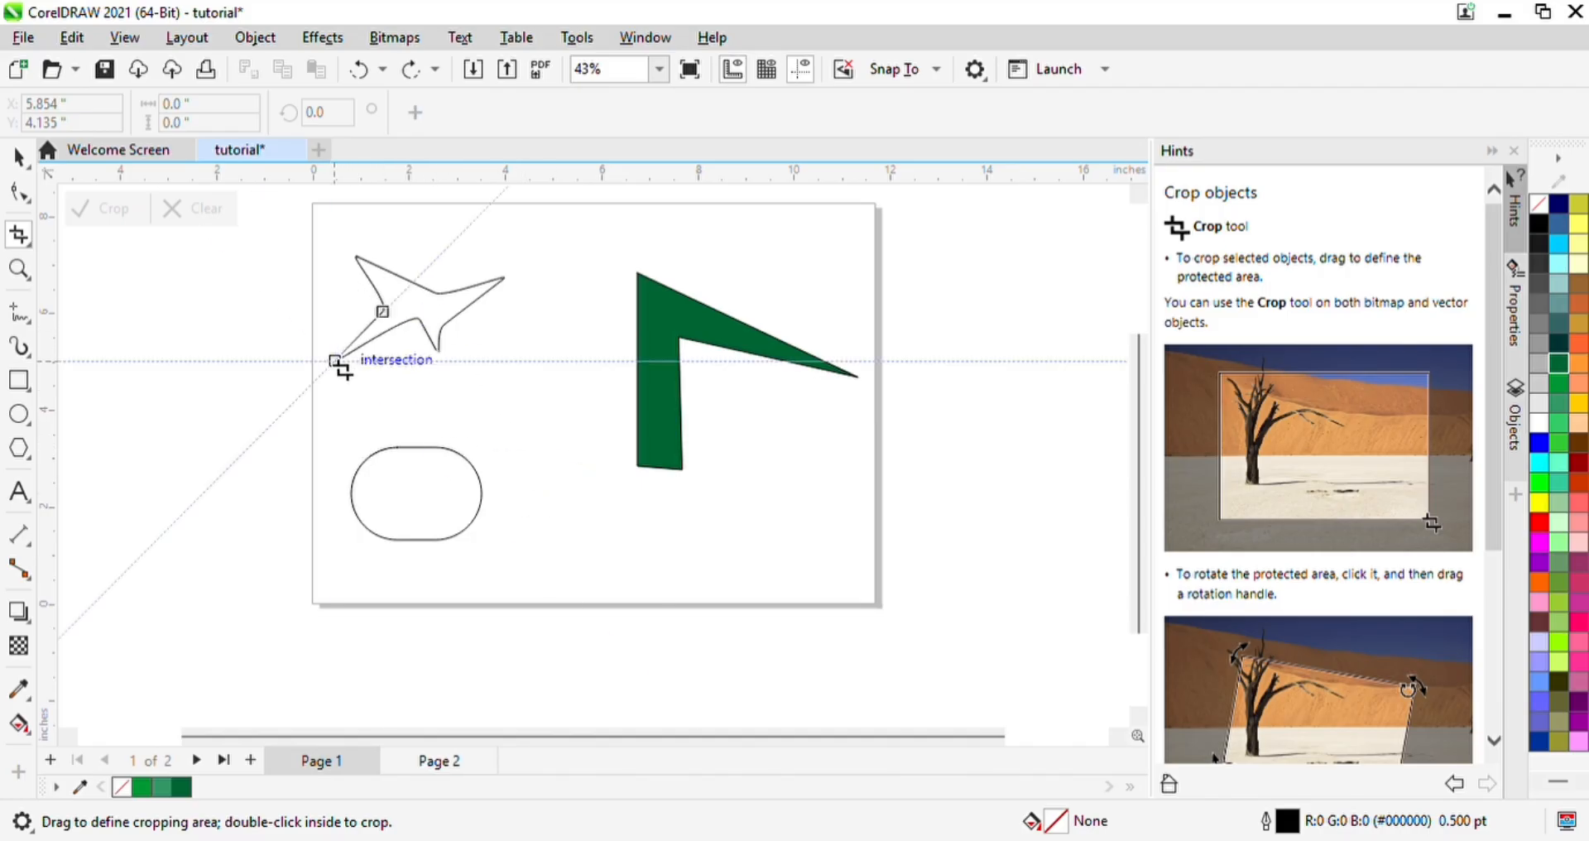
{"action": "left_click_drag", "start_coordinate": [335, 362], "coordinate": [425, 476]}
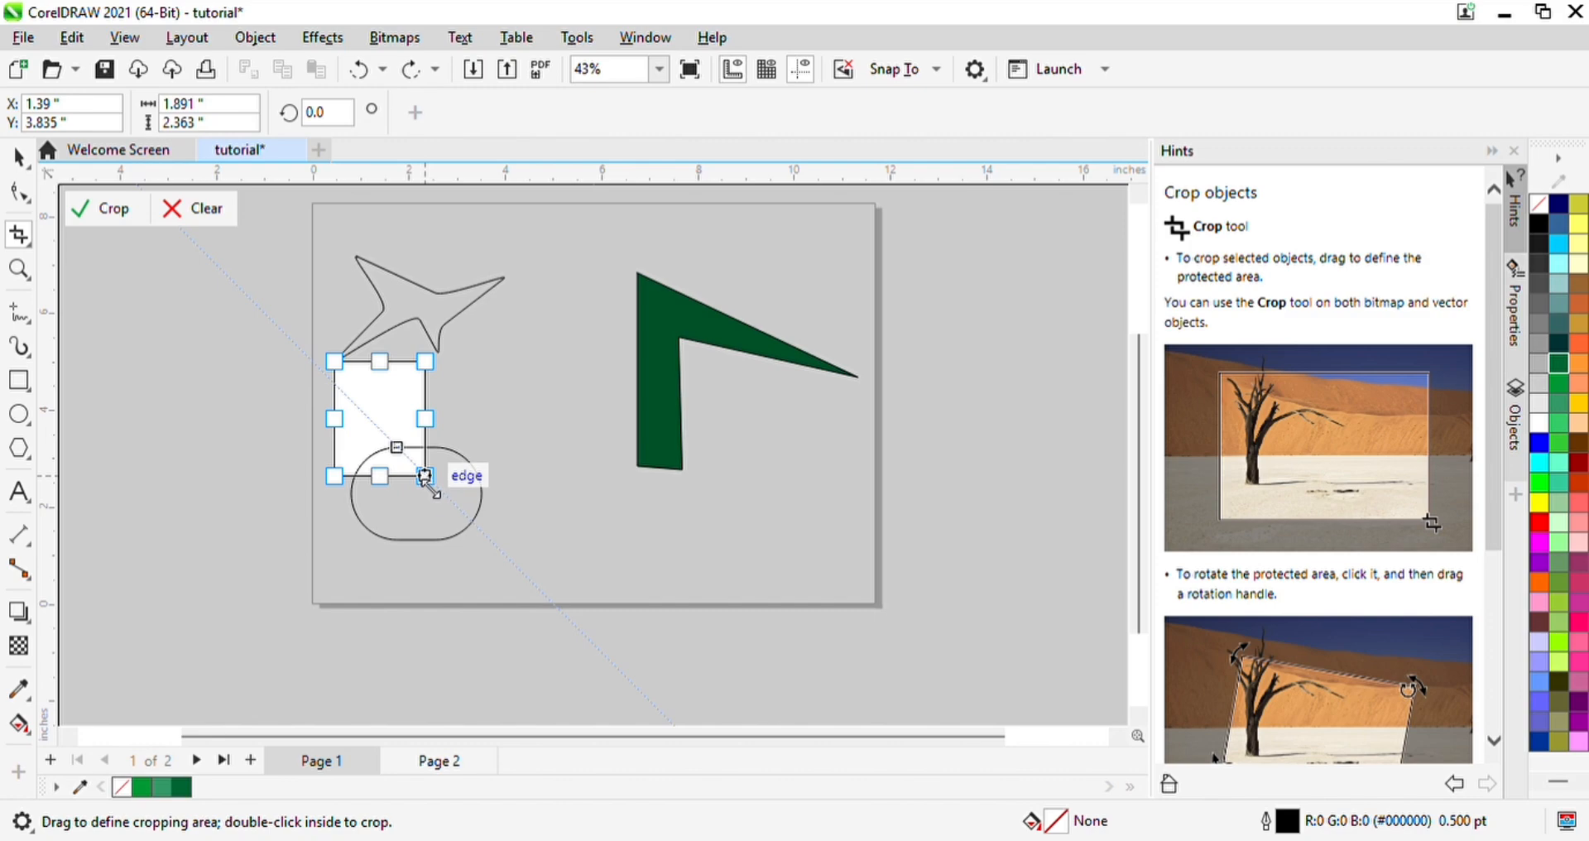
{"action": "key", "text": "Return"}
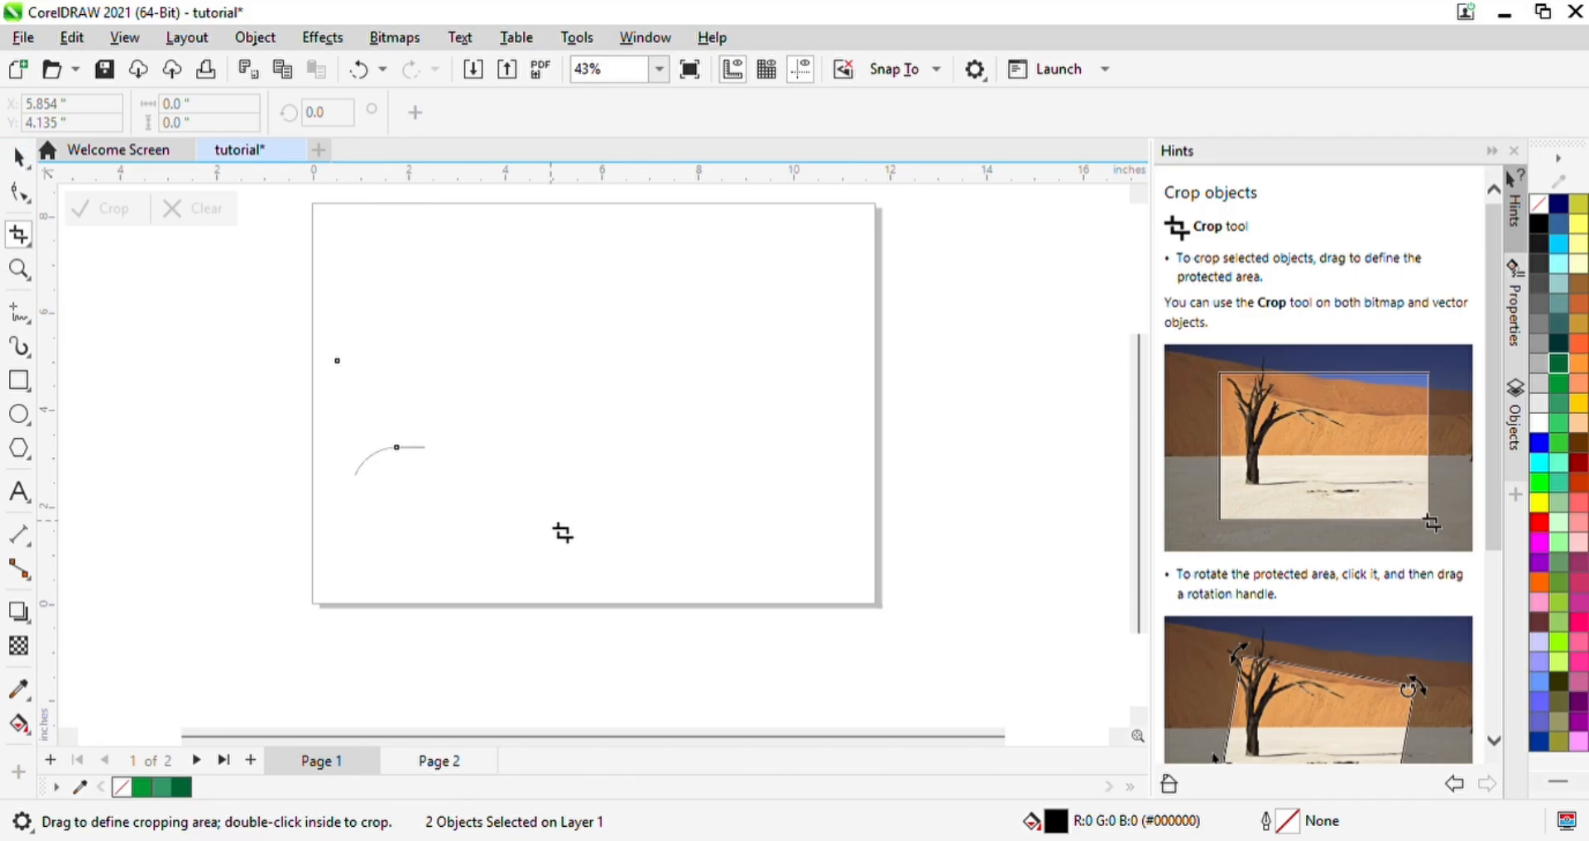
{"action": "key", "text": "ctrl+z"}
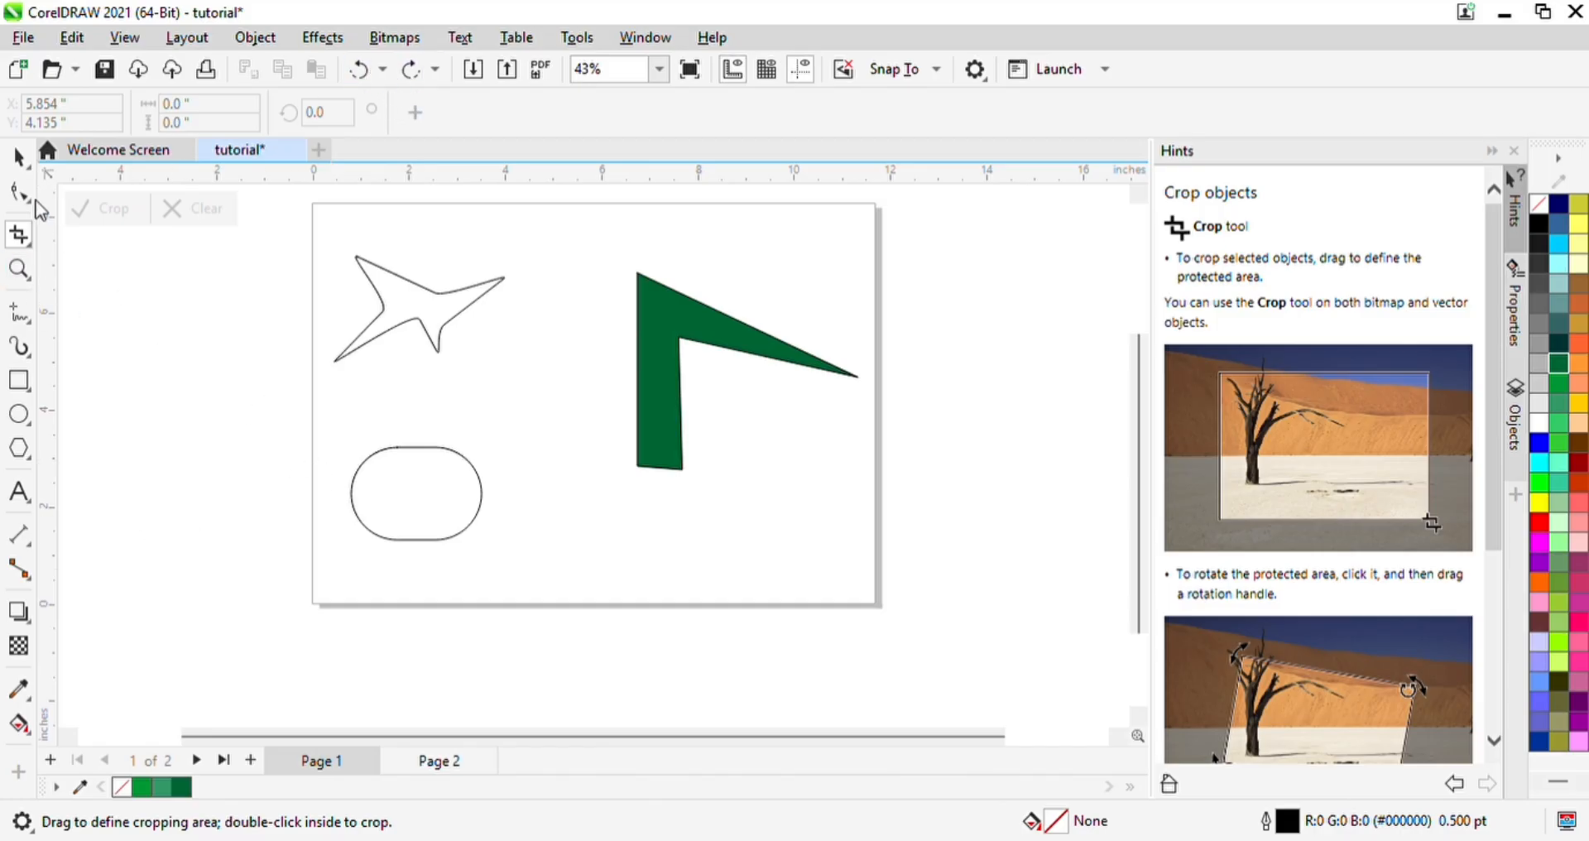
Step: Crop only the lower rounded shape to an area about 2.8 × 2.6 in that cuts off its left end
{"action": "left_click", "coordinate": [18, 156]}
{"action": "left_click", "coordinate": [446, 514]}
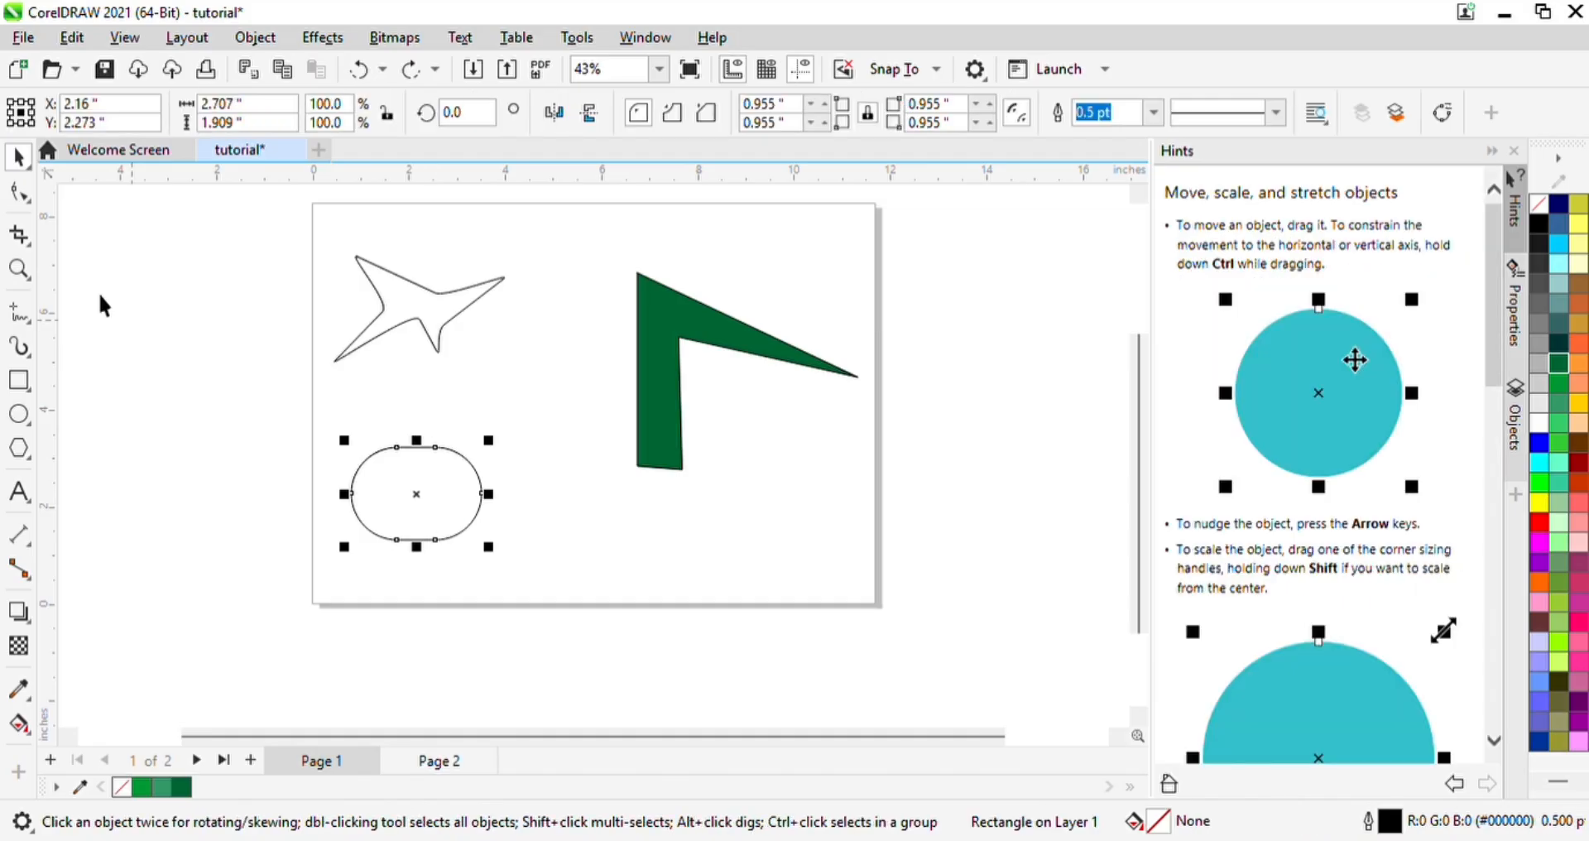
{"action": "left_click", "coordinate": [20, 236]}
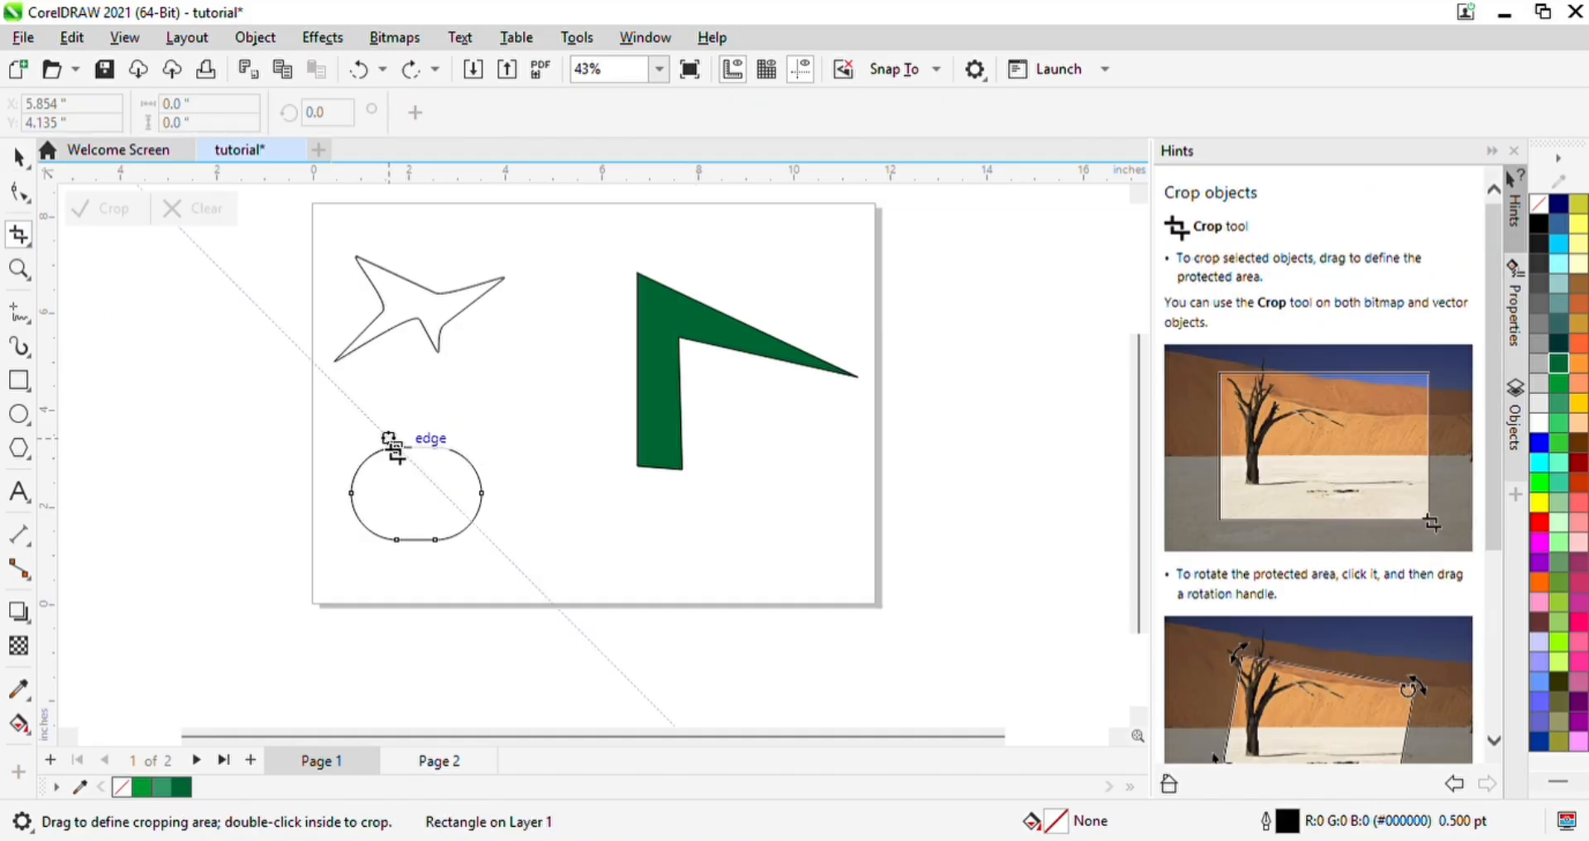
{"action": "left_click_drag", "start_coordinate": [376, 451], "coordinate": [513, 581]}
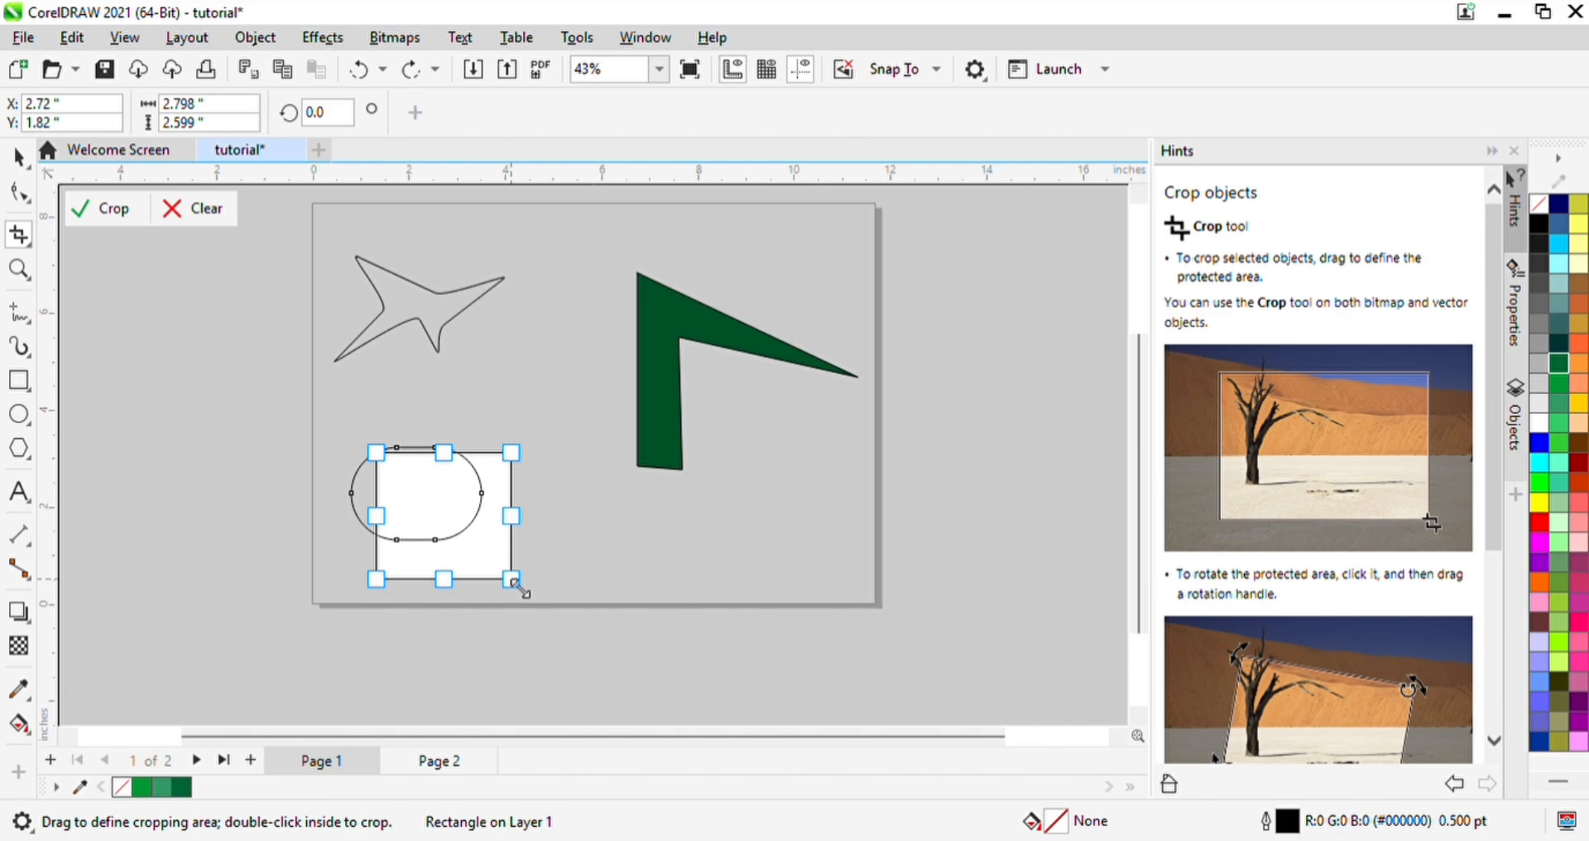
{"action": "key", "text": "Return"}
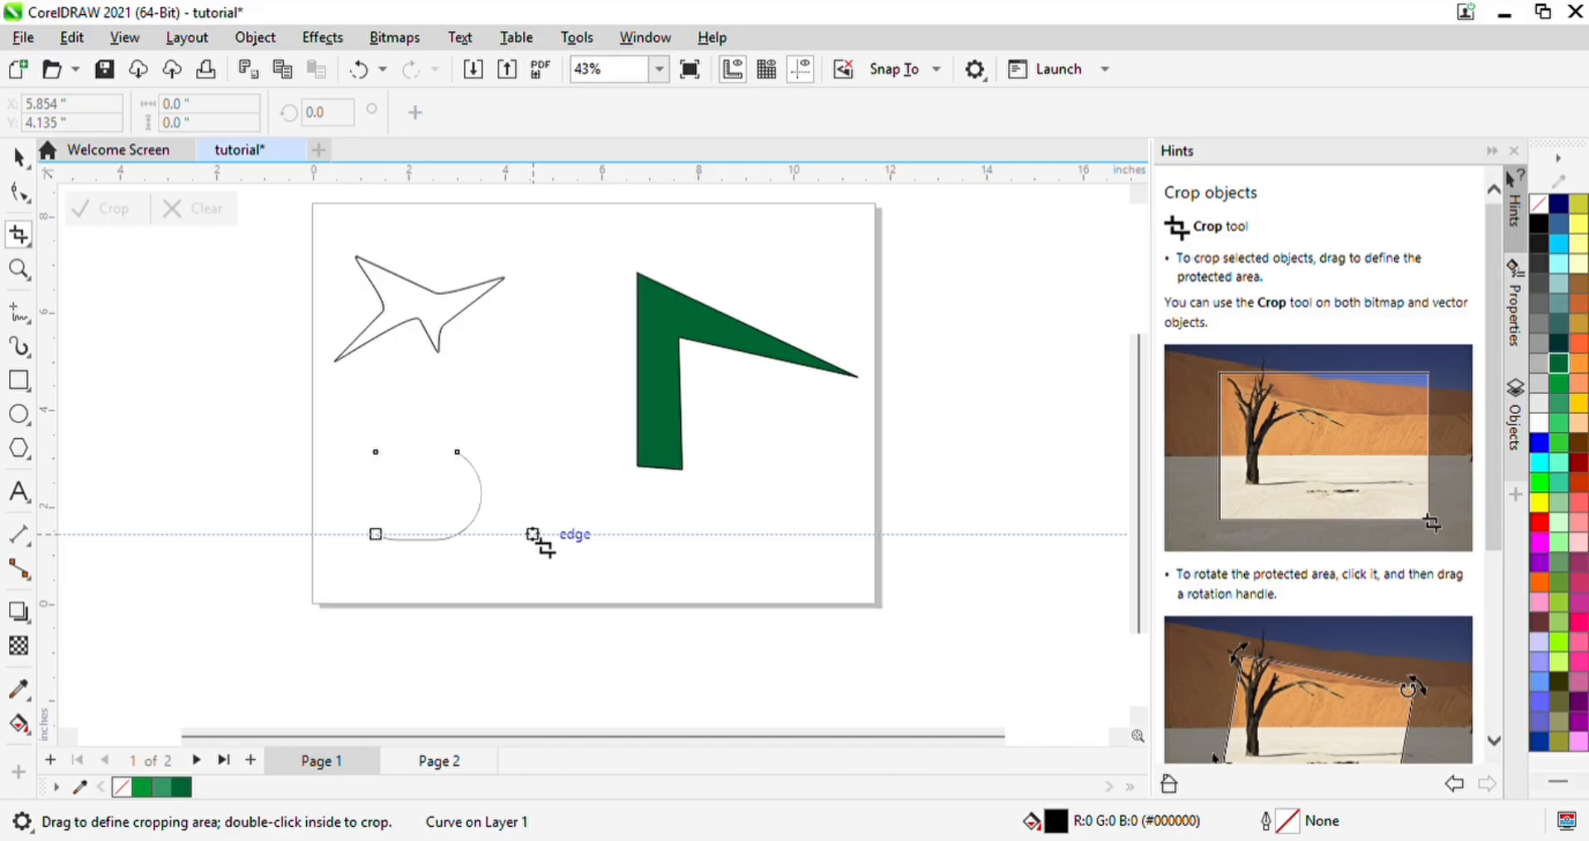
Step: Zoom the view out to 11% with the Zoom tool
{"action": "left_click", "coordinate": [20, 268]}
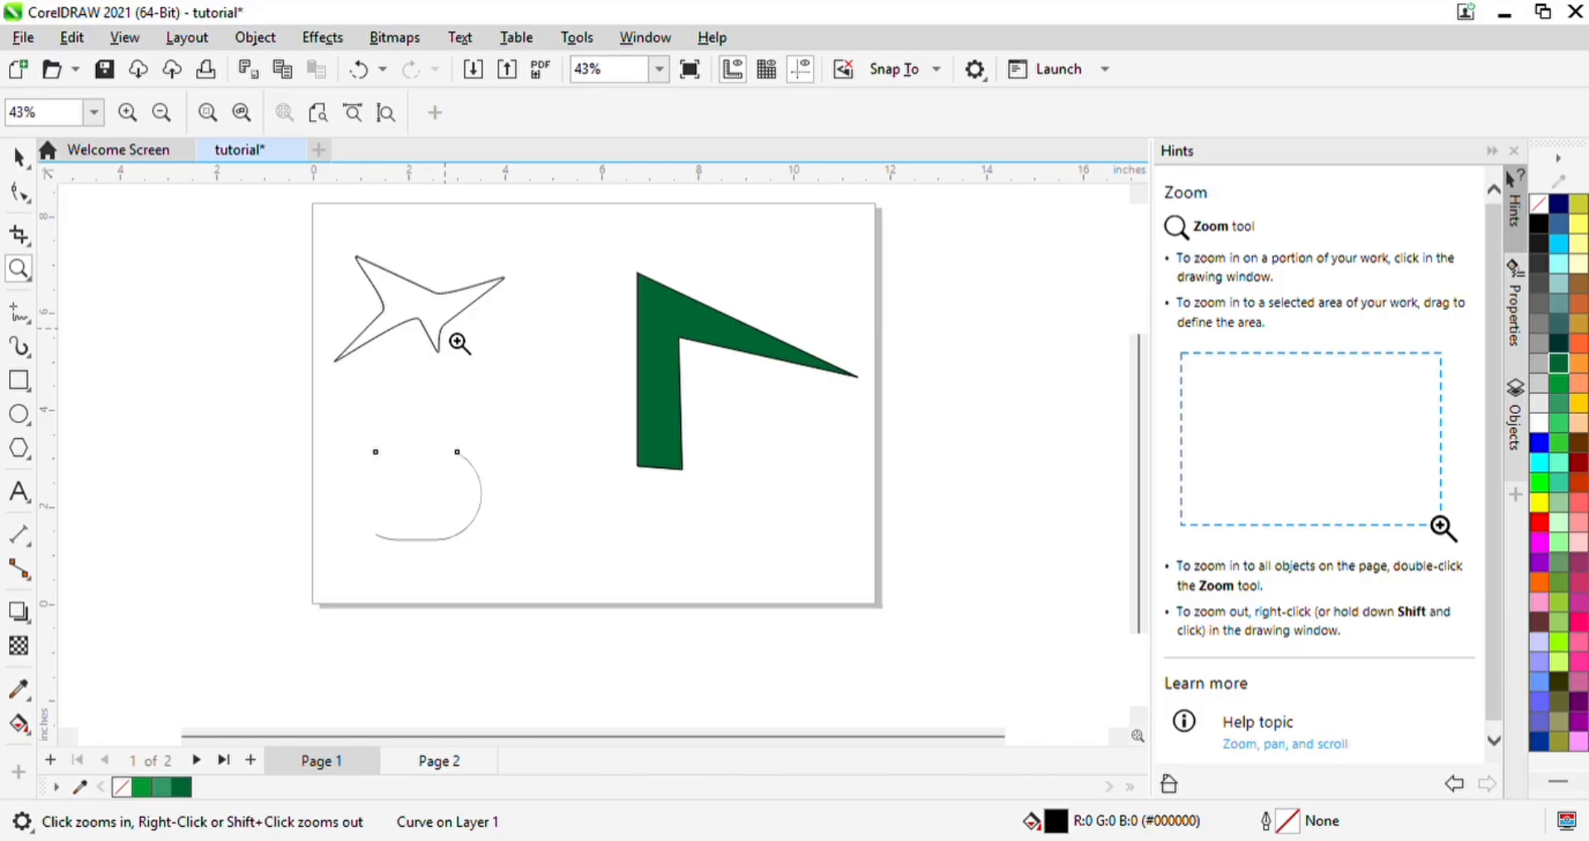
{"action": "right_click", "coordinate": [459, 344]}
{"action": "right_click", "coordinate": [459, 343]}
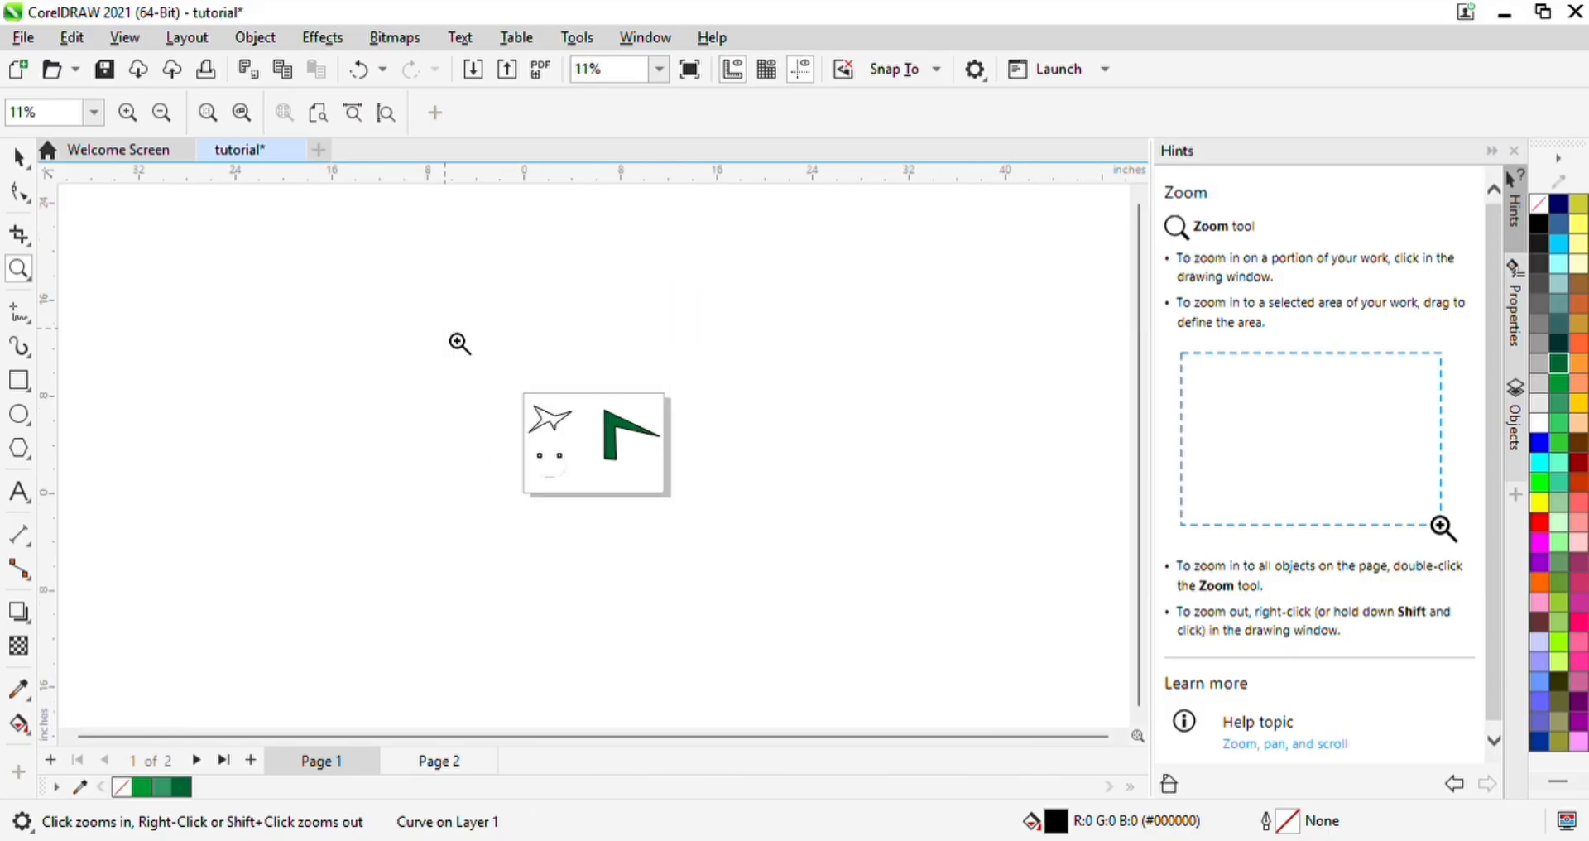
Step: Zoom in to 43% and out to 6% with the Zoom tool, and frame the whole page
{"action": "left_click", "coordinate": [460, 343]}
{"action": "left_click", "coordinate": [460, 344]}
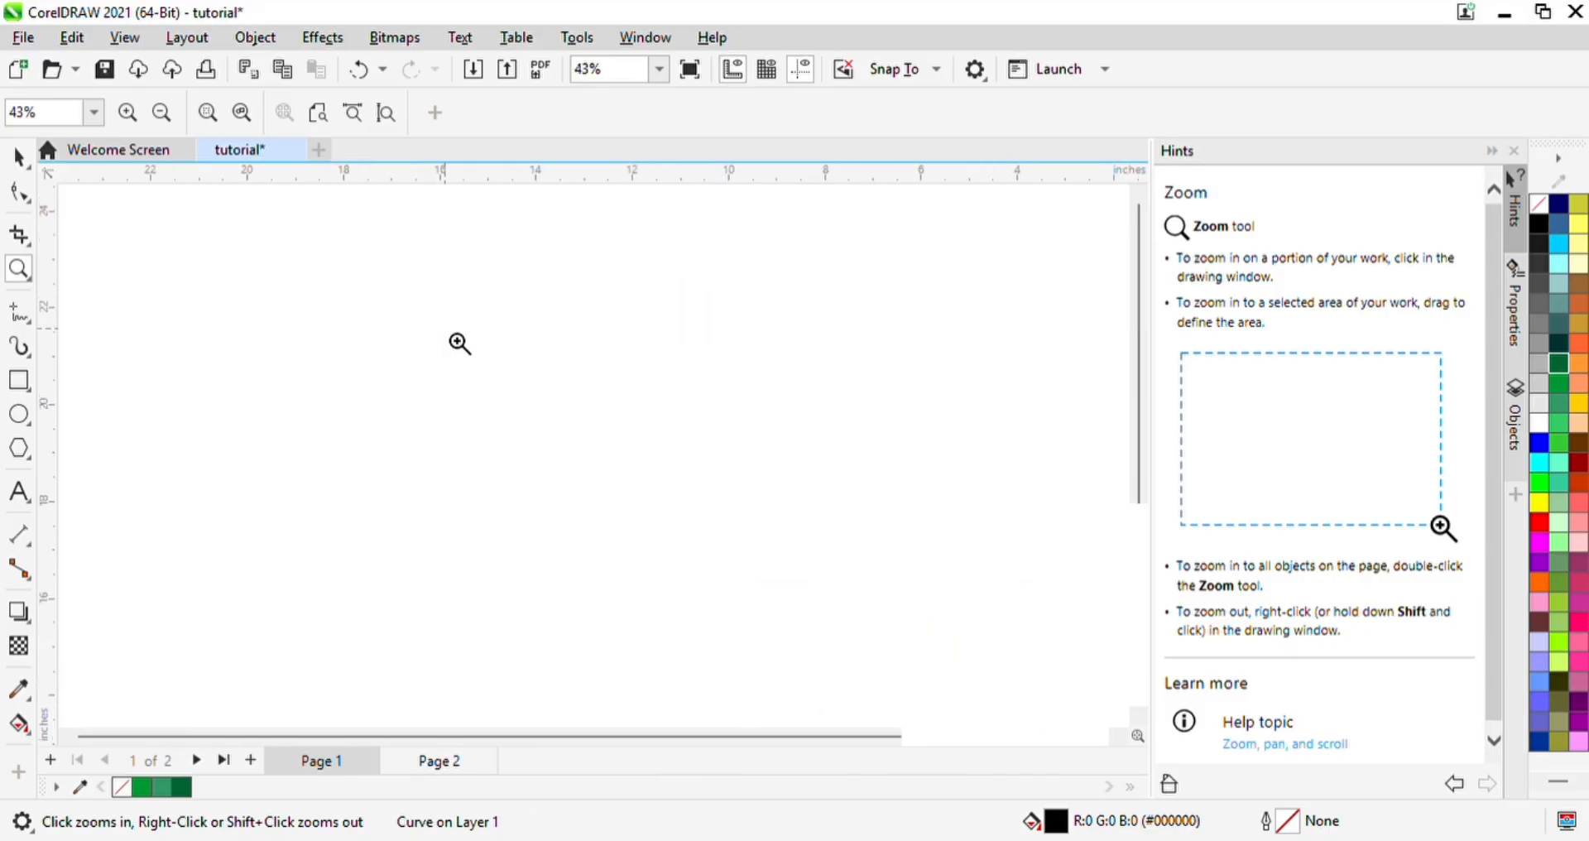
{"action": "right_click", "coordinate": [459, 344]}
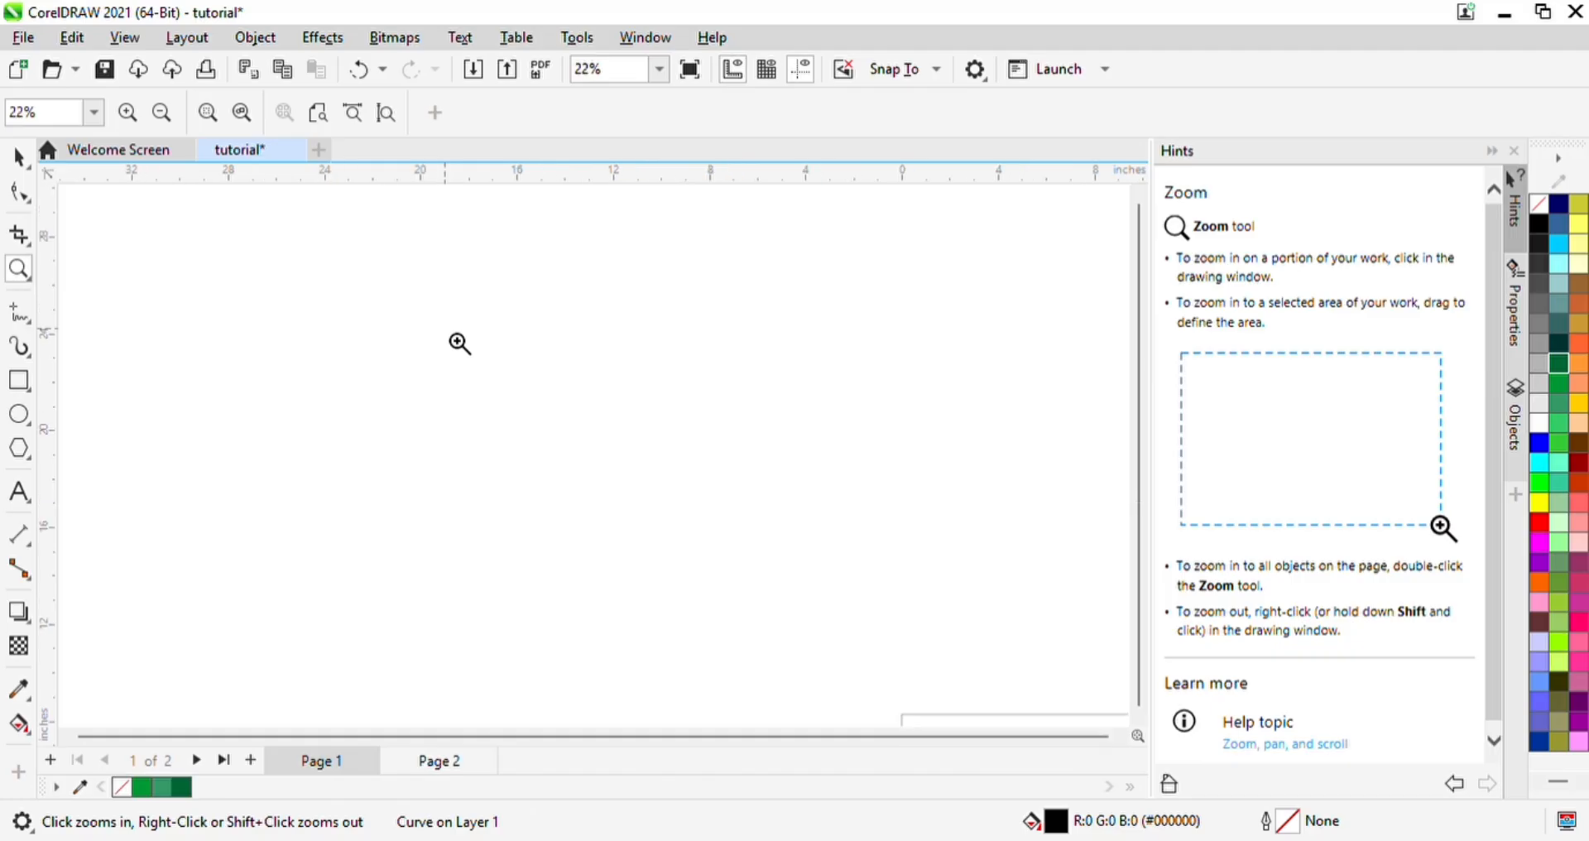
{"action": "right_click", "coordinate": [459, 343]}
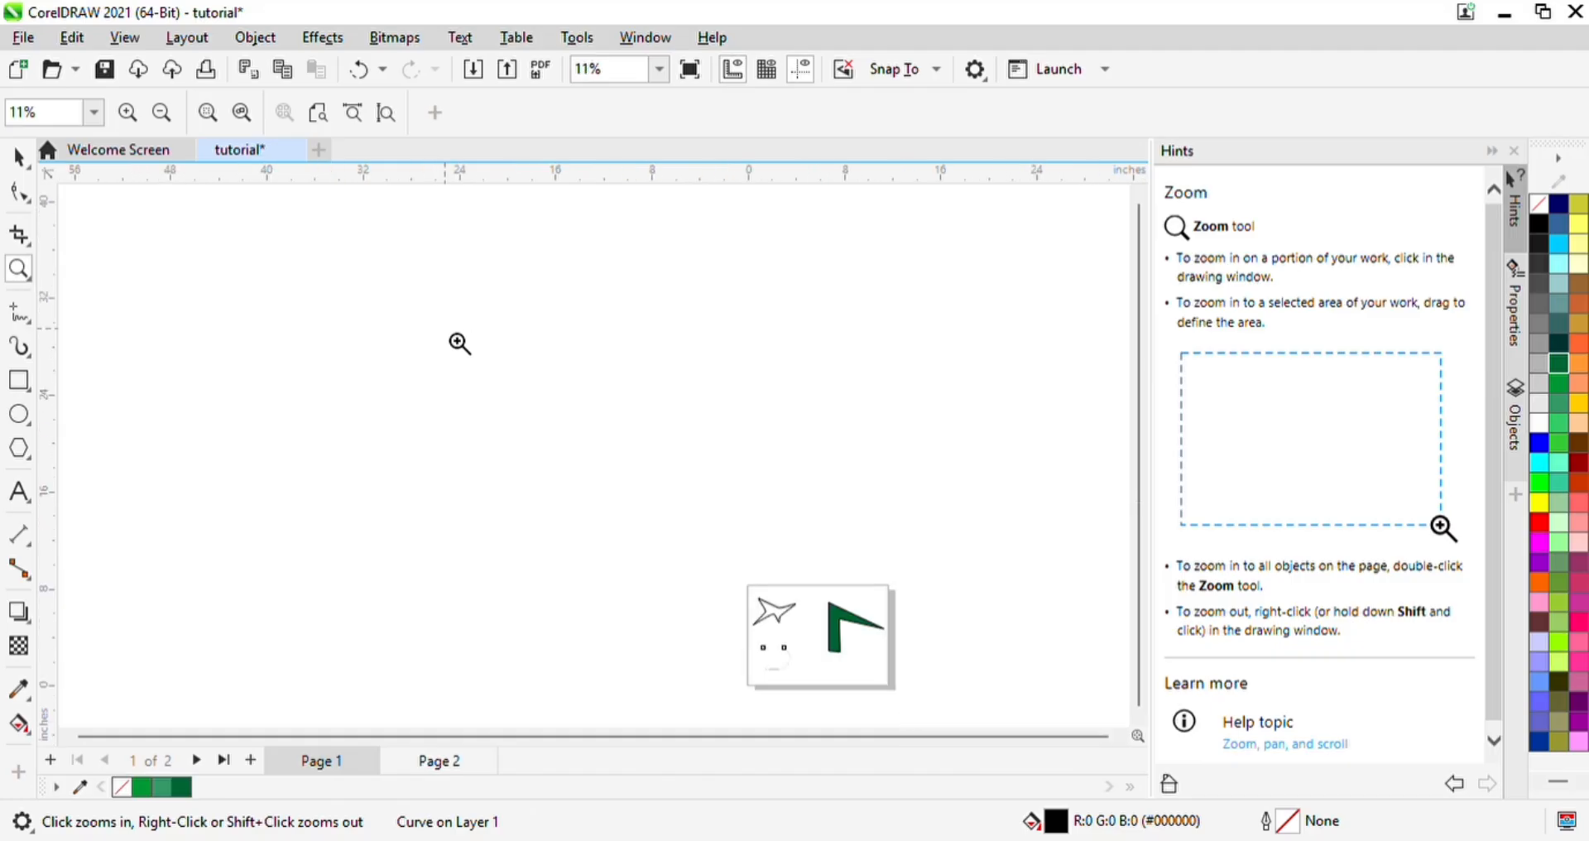
{"action": "right_click", "coordinate": [847, 603]}
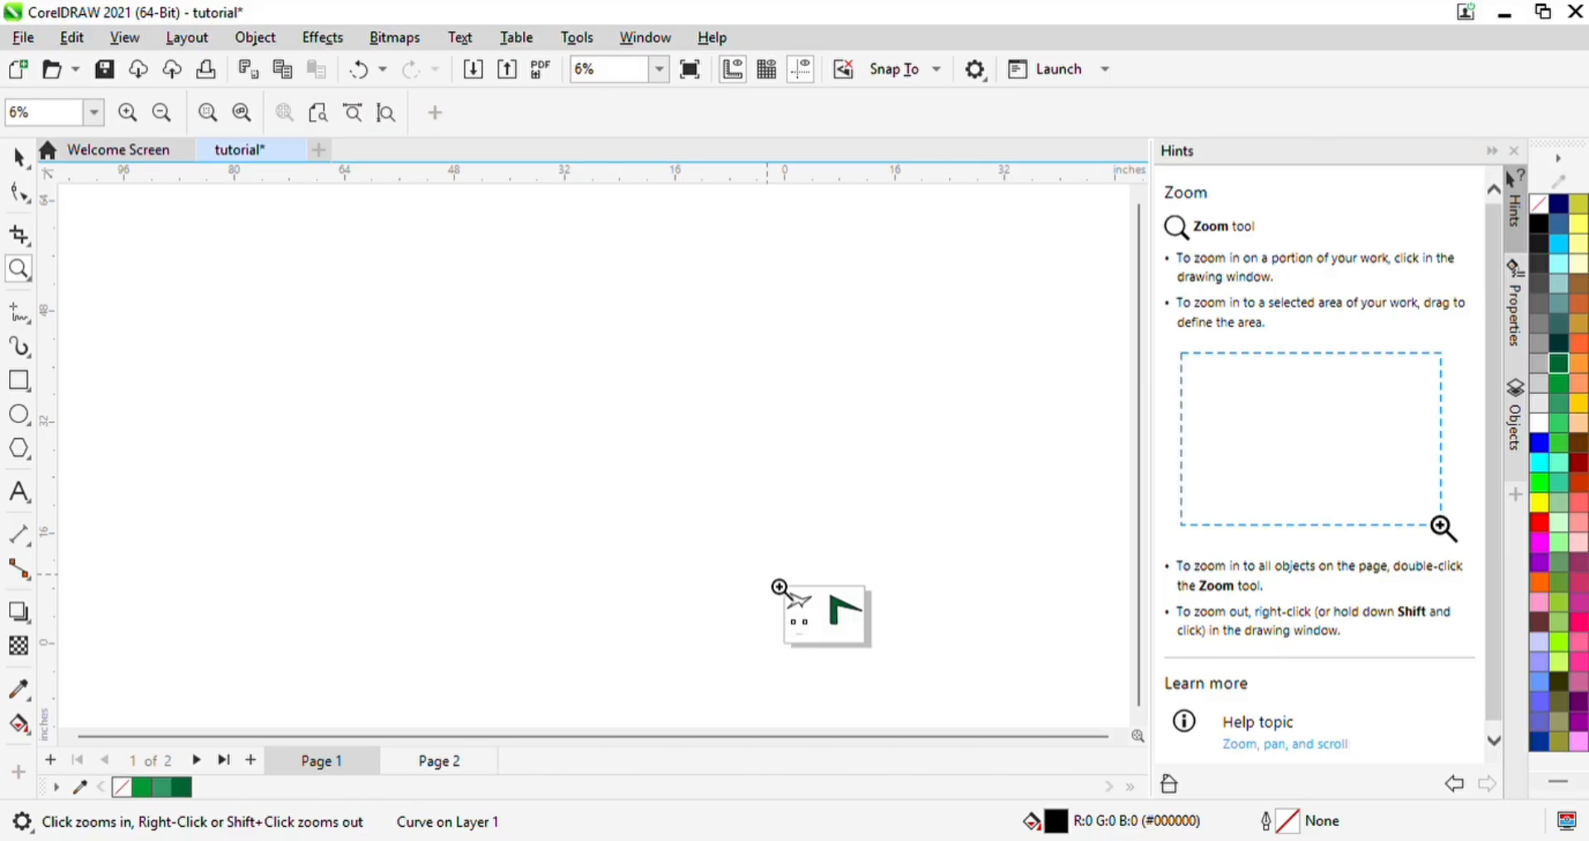
{"action": "left_click_drag", "start_coordinate": [777, 584], "coordinate": [896, 671]}
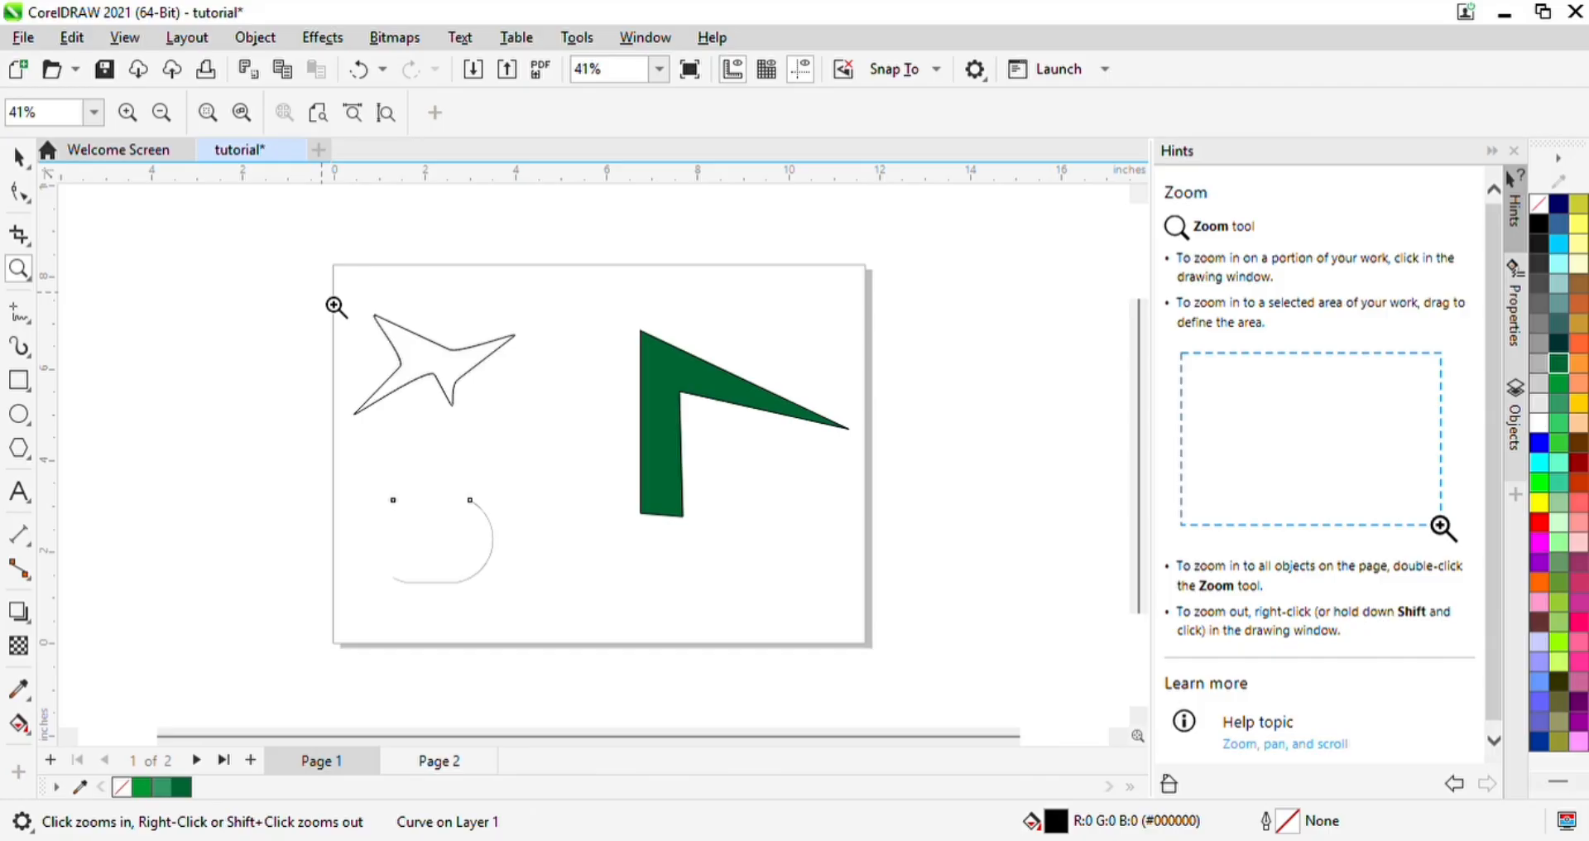
Step: Zoom in on the star up to 288% and back out to 18%
{"action": "left_click_drag", "start_coordinate": [322, 293], "coordinate": [545, 446]}
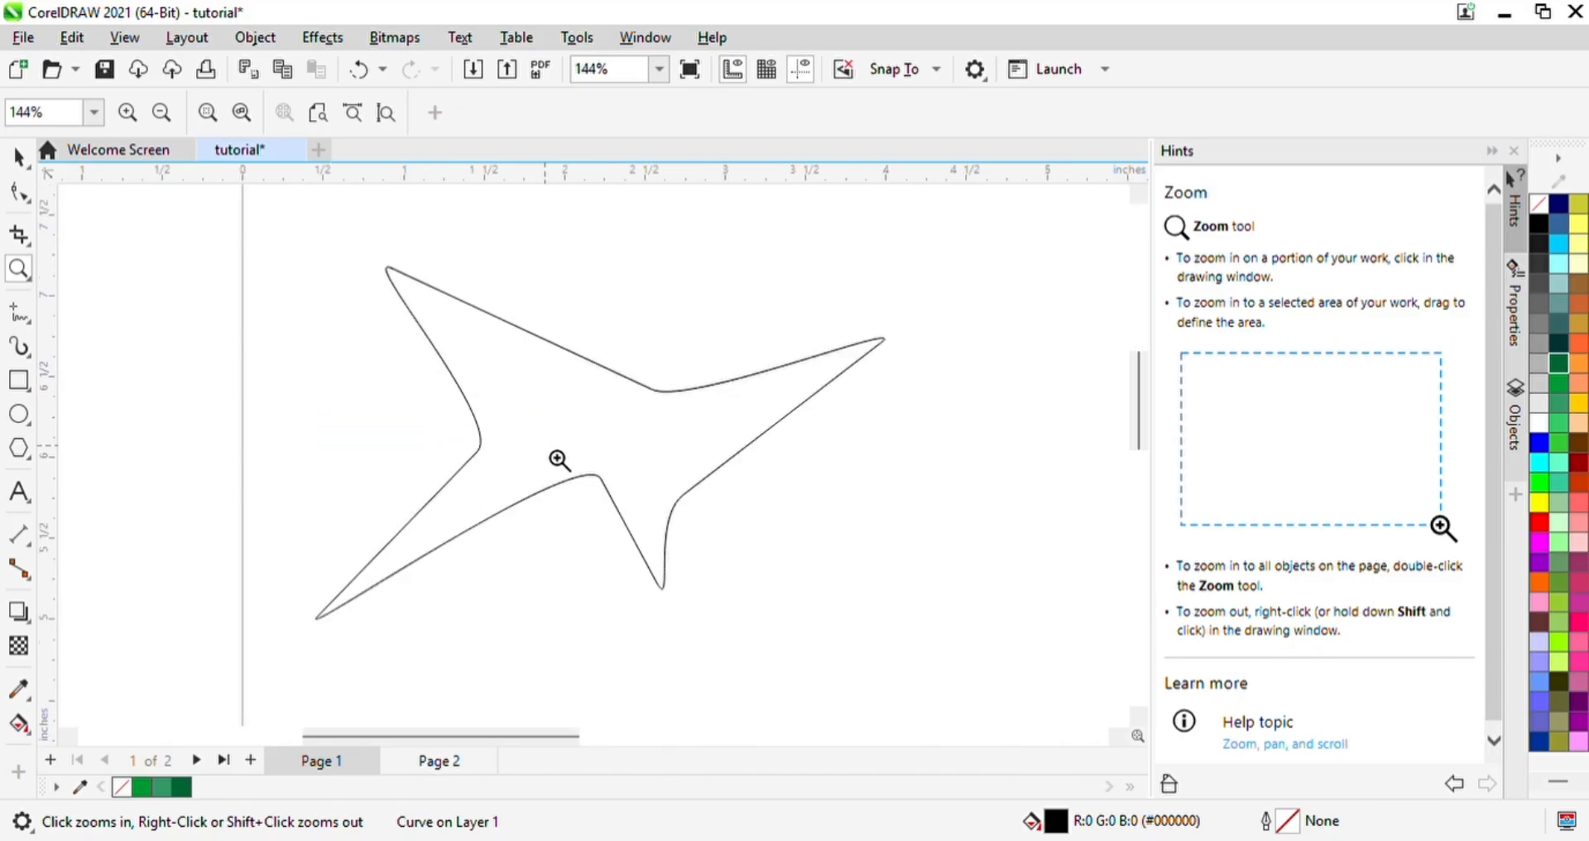
{"action": "left_click", "coordinate": [559, 460]}
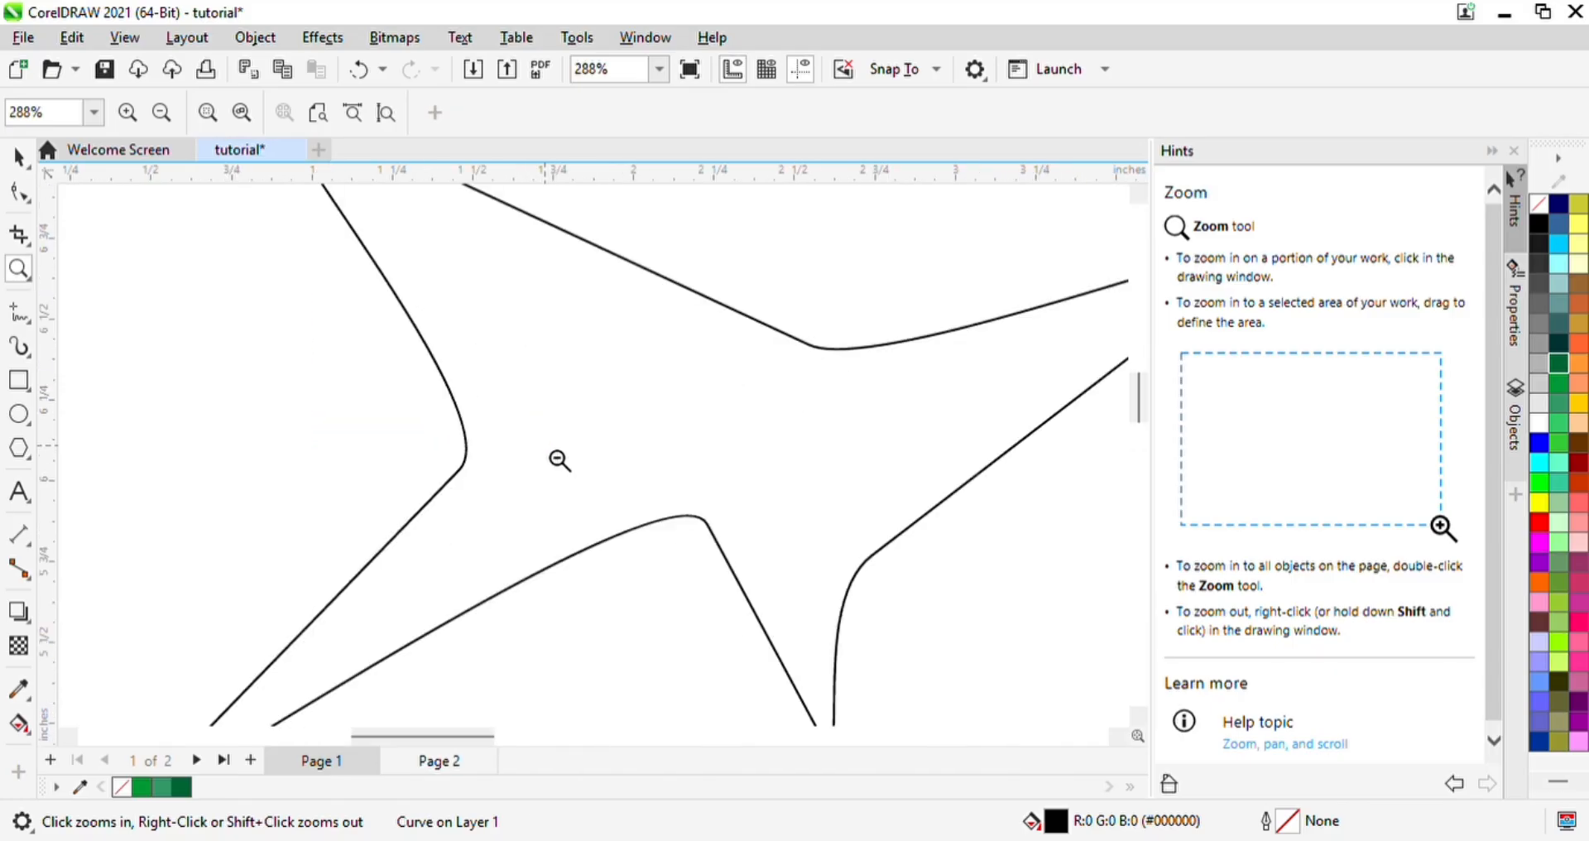
{"action": "left_click", "coordinate": [560, 461], "text": "shift"}
{"action": "left_click", "coordinate": [559, 459], "text": "shift"}
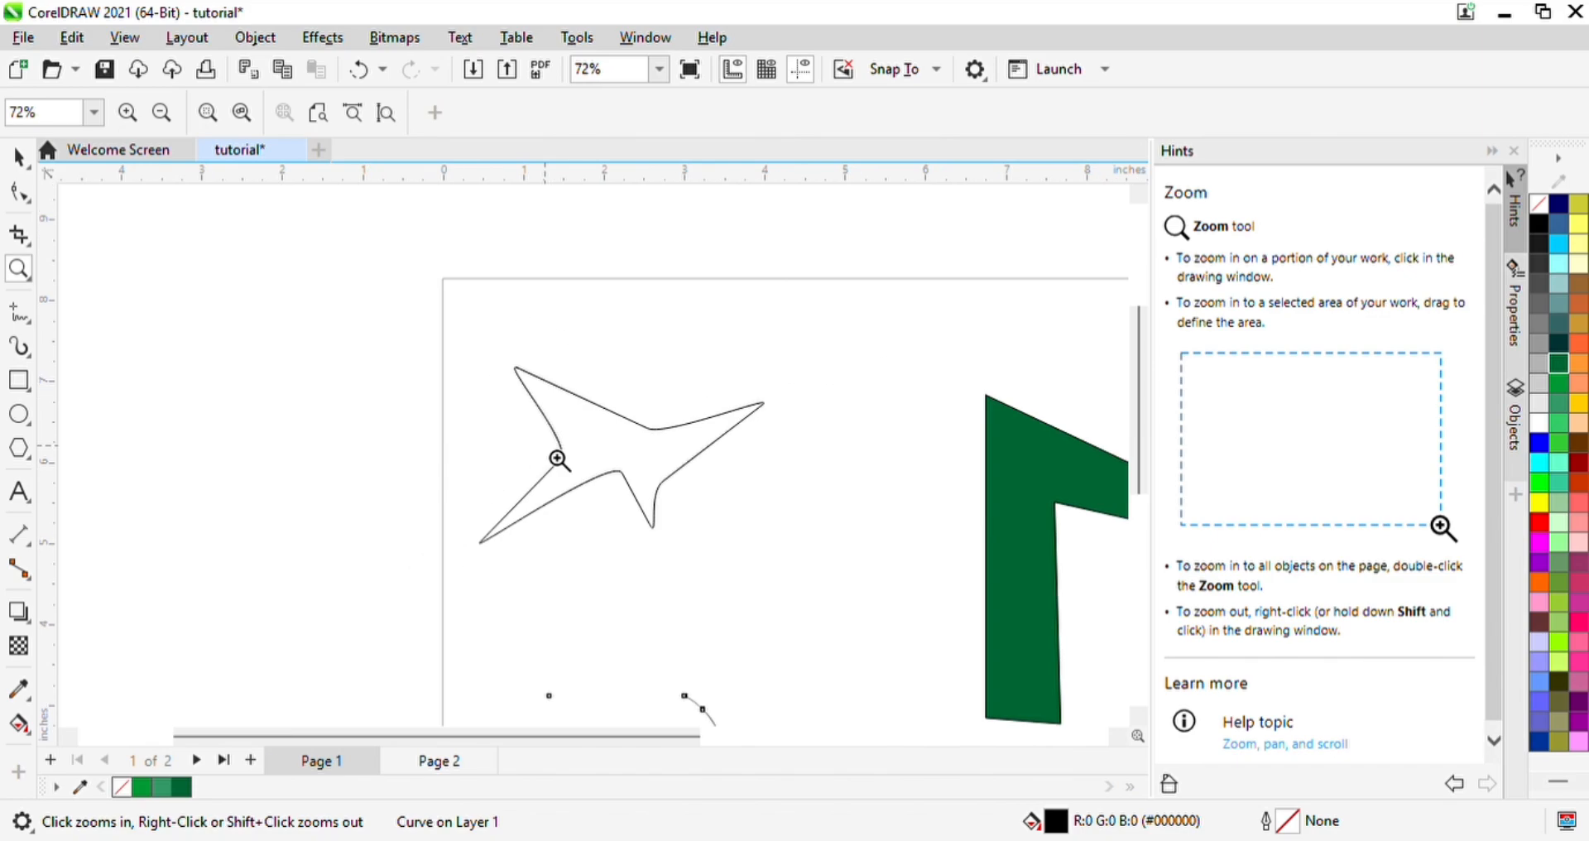
{"action": "left_click", "coordinate": [558, 459], "text": "shift"}
{"action": "left_click", "coordinate": [558, 459], "text": "shift"}
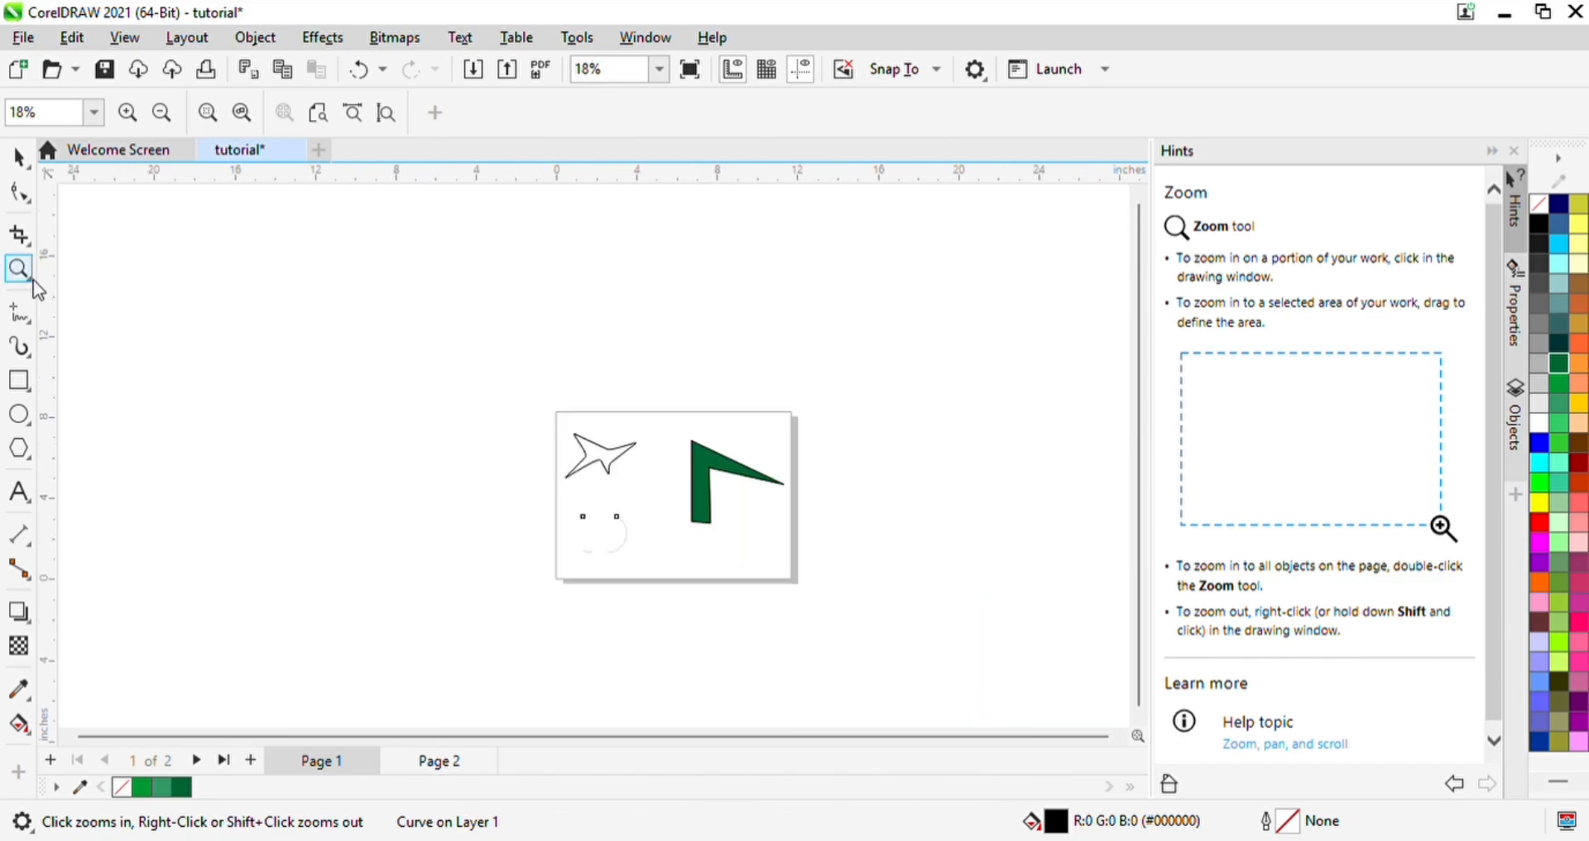
Step: Shift the view with the Pan tool, before and after zooming in on the page
{"action": "key", "text": "h"}
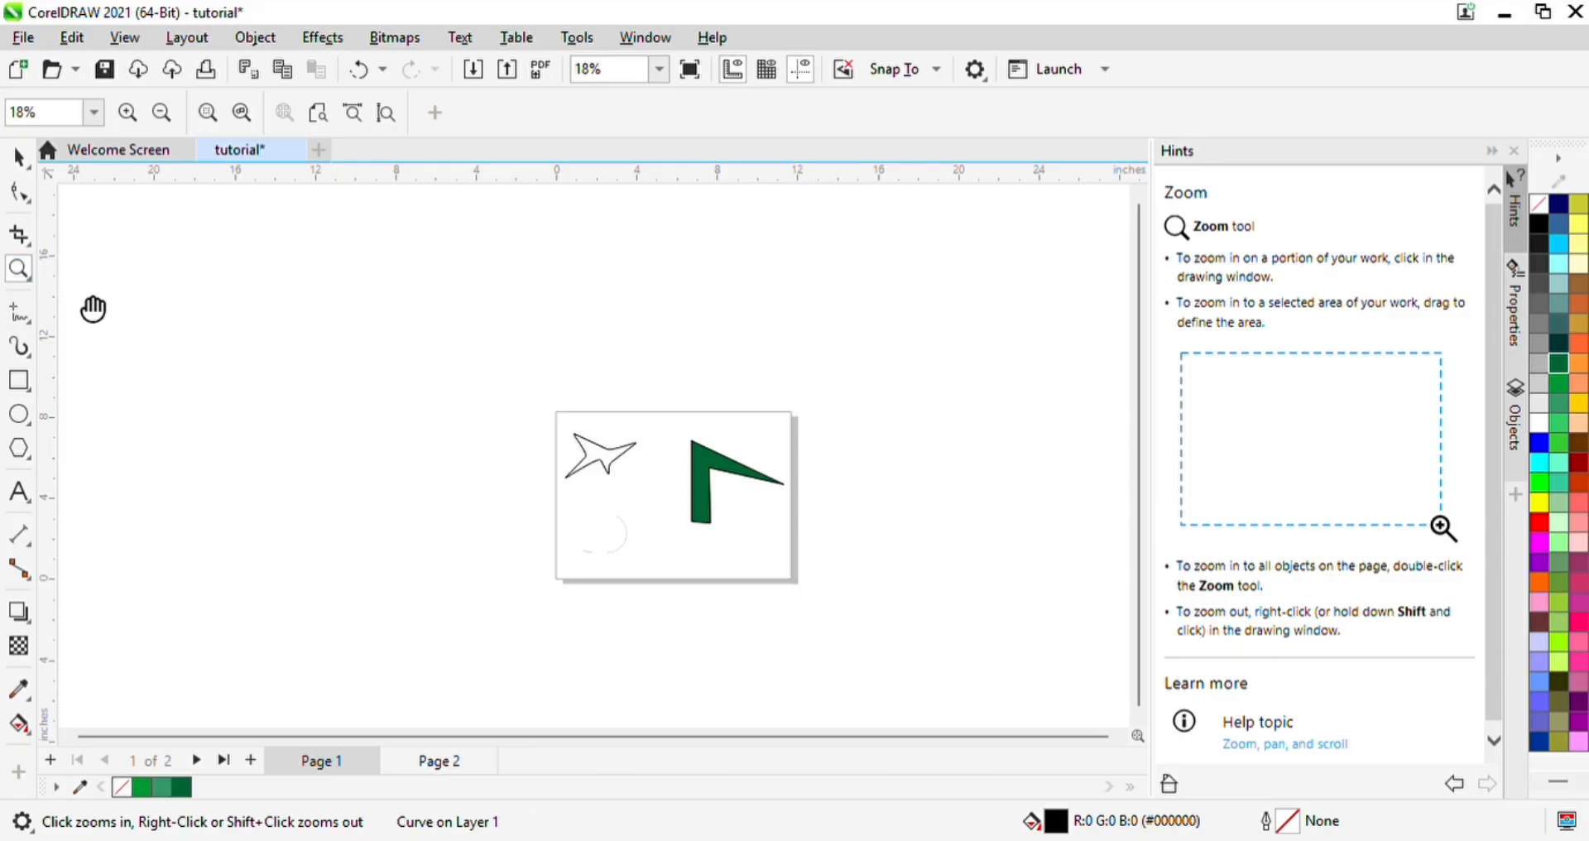
{"action": "left_click_drag", "start_coordinate": [652, 507], "coordinate": [537, 472]}
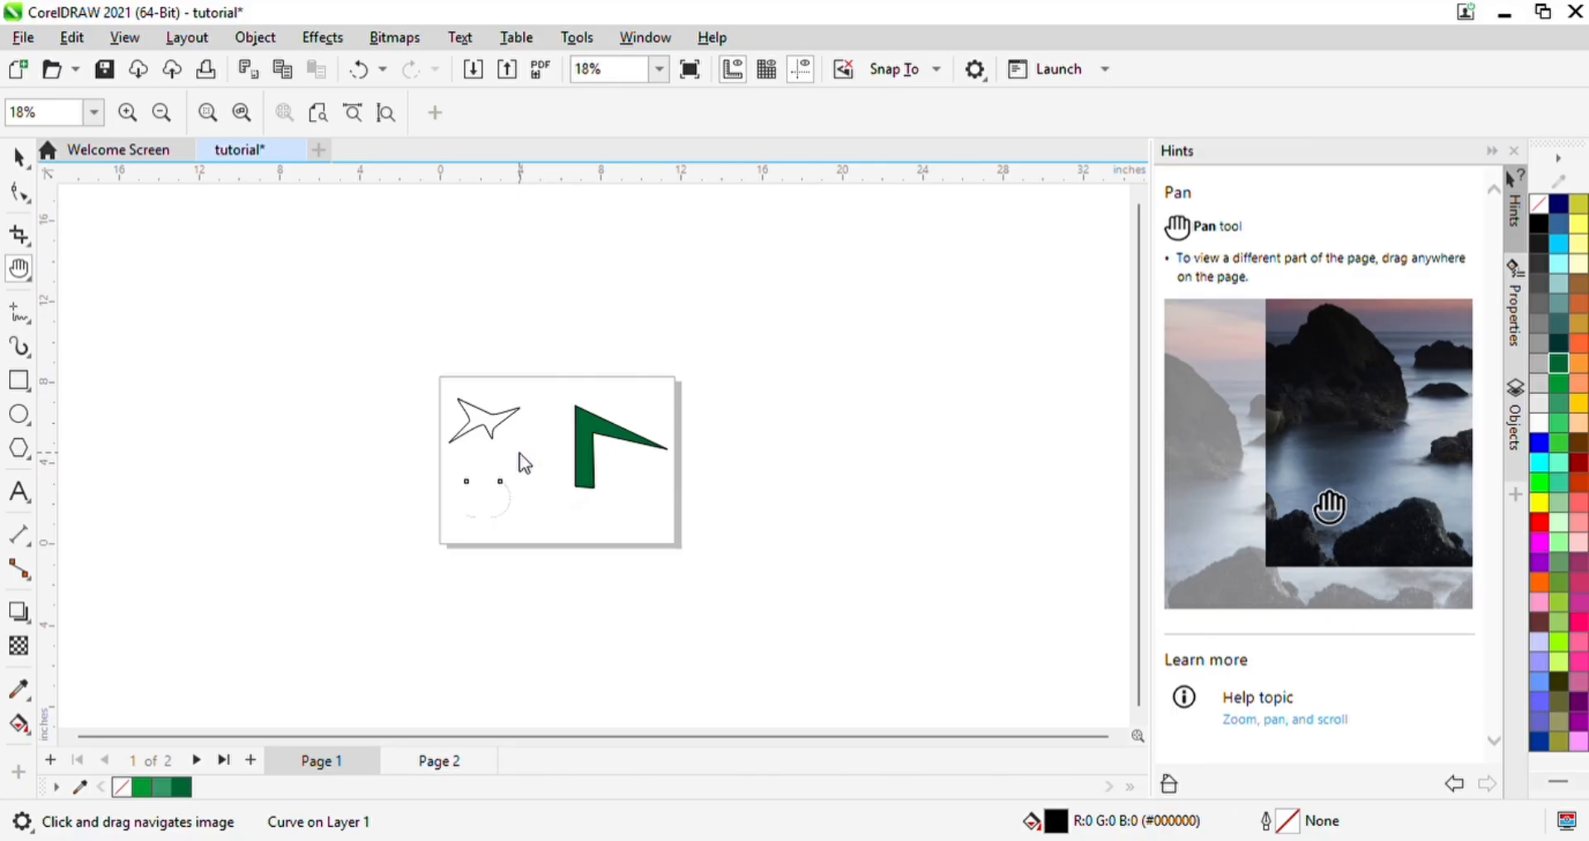
{"action": "key", "text": "z"}
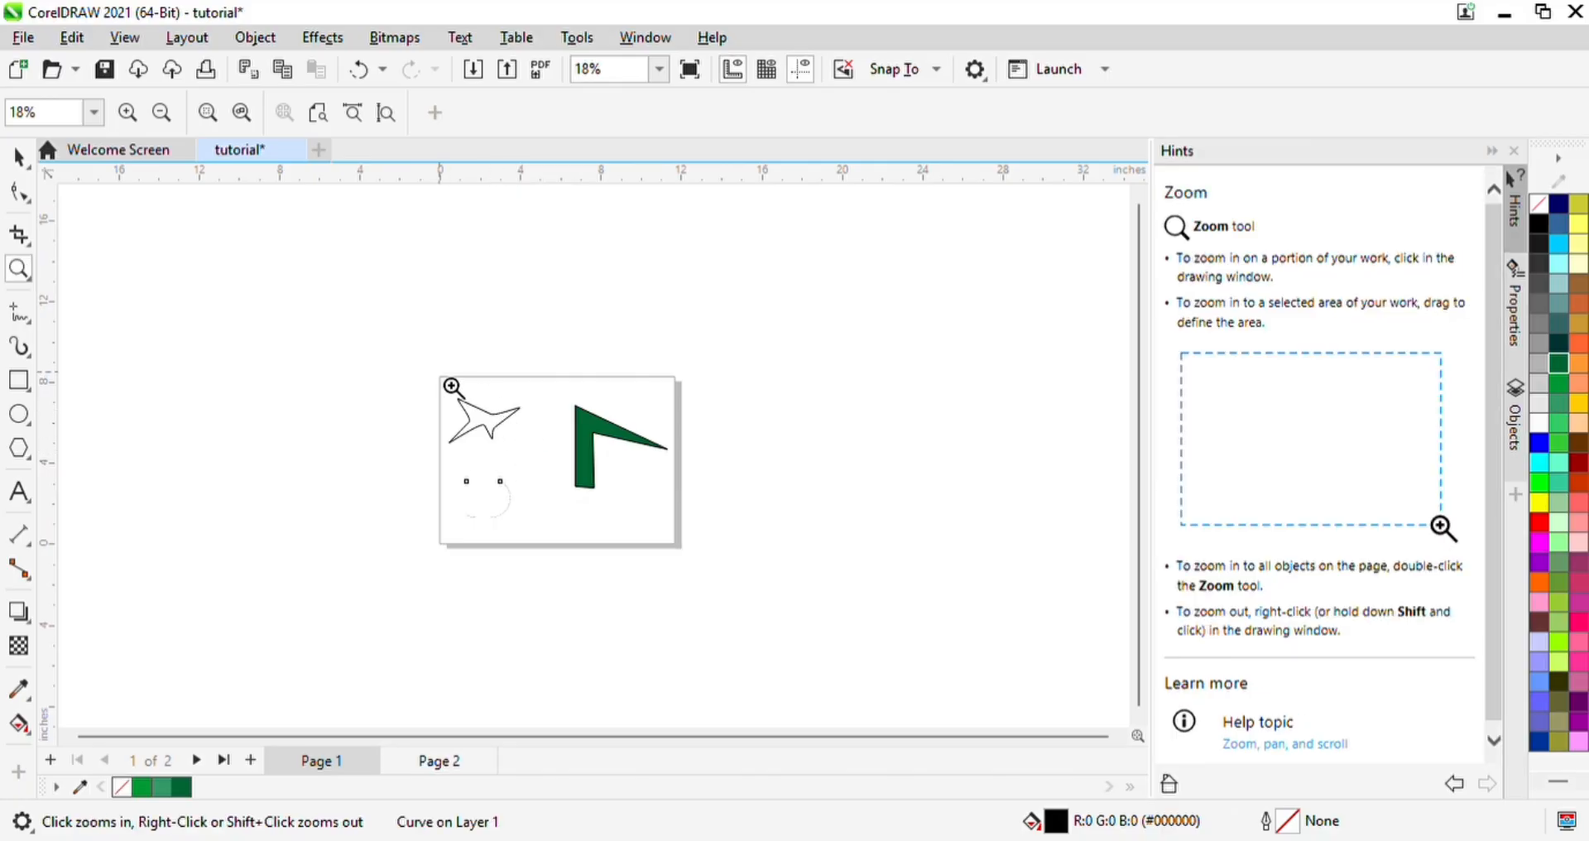
{"action": "left_click_drag", "start_coordinate": [450, 384], "coordinate": [685, 557]}
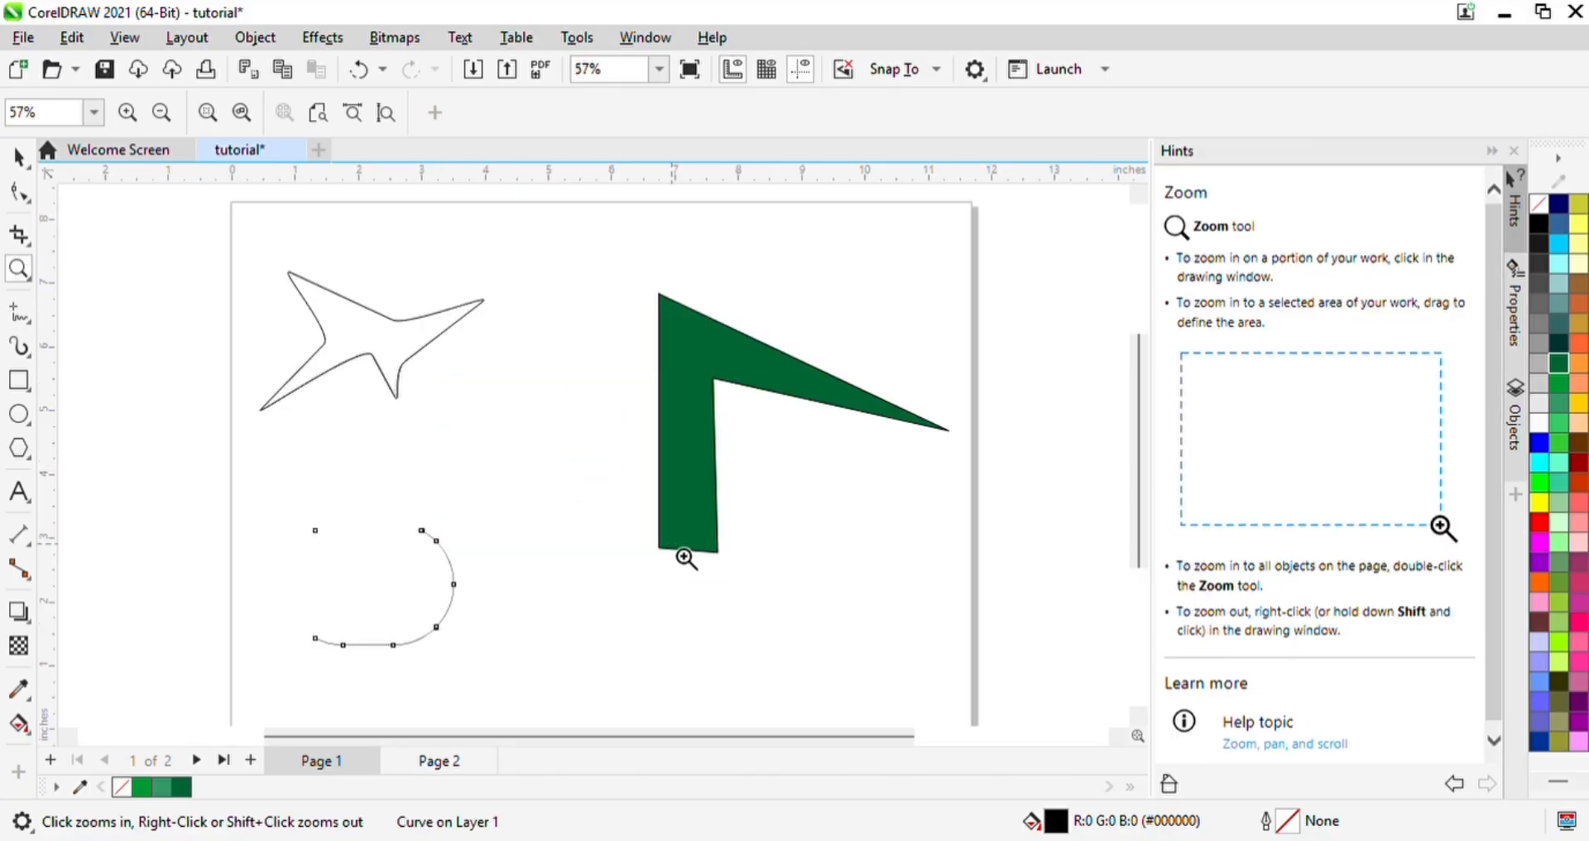
{"action": "key", "text": "h"}
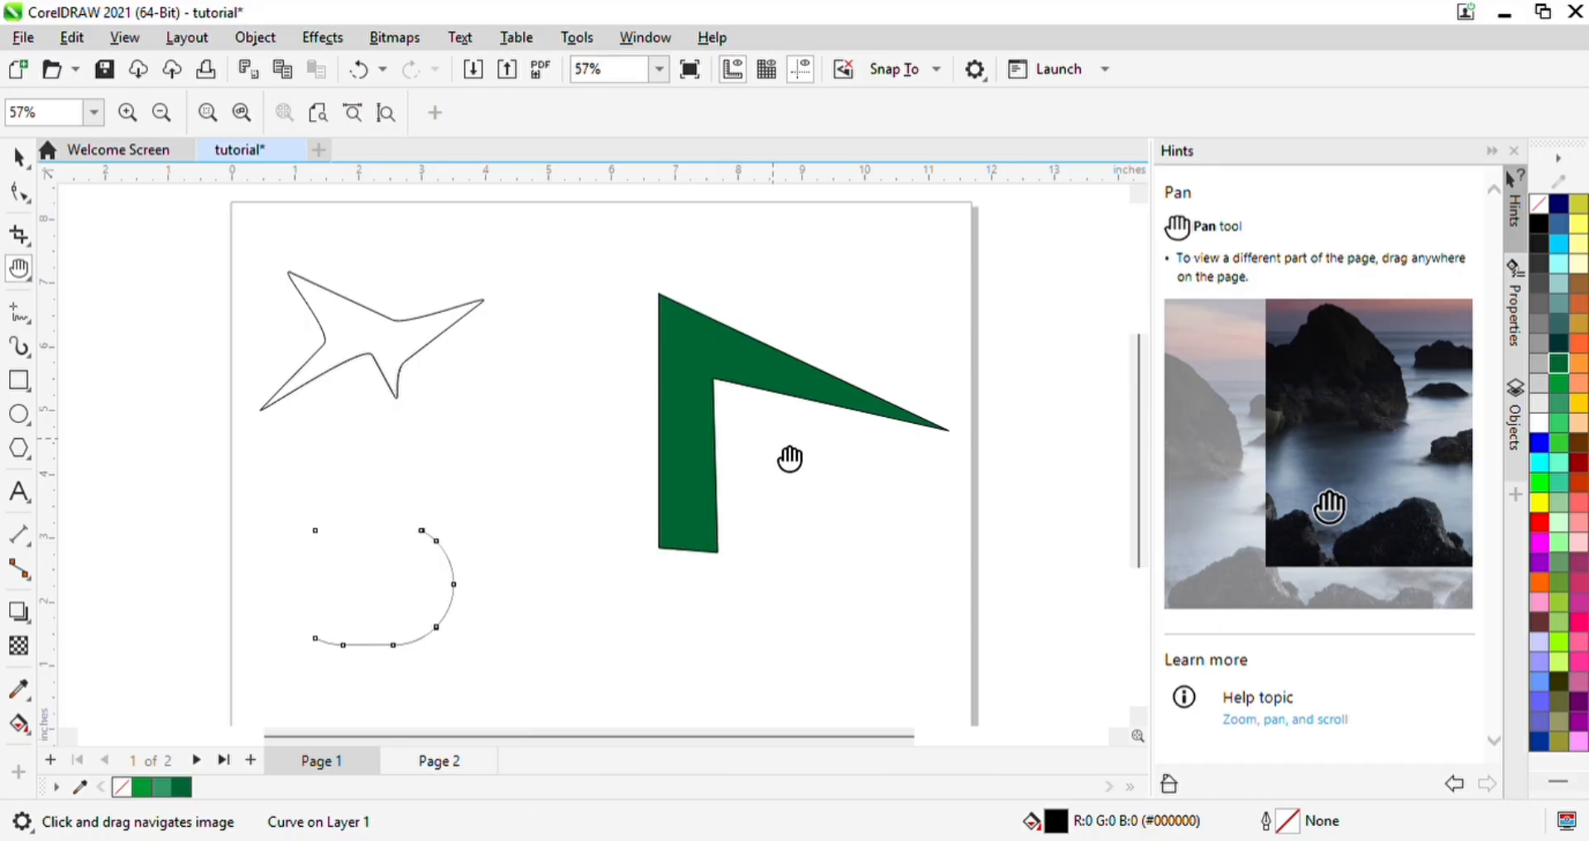
{"action": "left_click_drag", "start_coordinate": [699, 413], "coordinate": [731, 400]}
{"action": "mouse_move", "coordinate": [731, 400]}
{"action": "left_mouse_down"}
{"action": "mouse_move", "coordinate": [603, 390]}
{"action": "mouse_move", "coordinate": [774, 397]}
{"action": "mouse_move", "coordinate": [790, 439]}
{"action": "mouse_move", "coordinate": [721, 422]}
{"action": "left_mouse_up"}
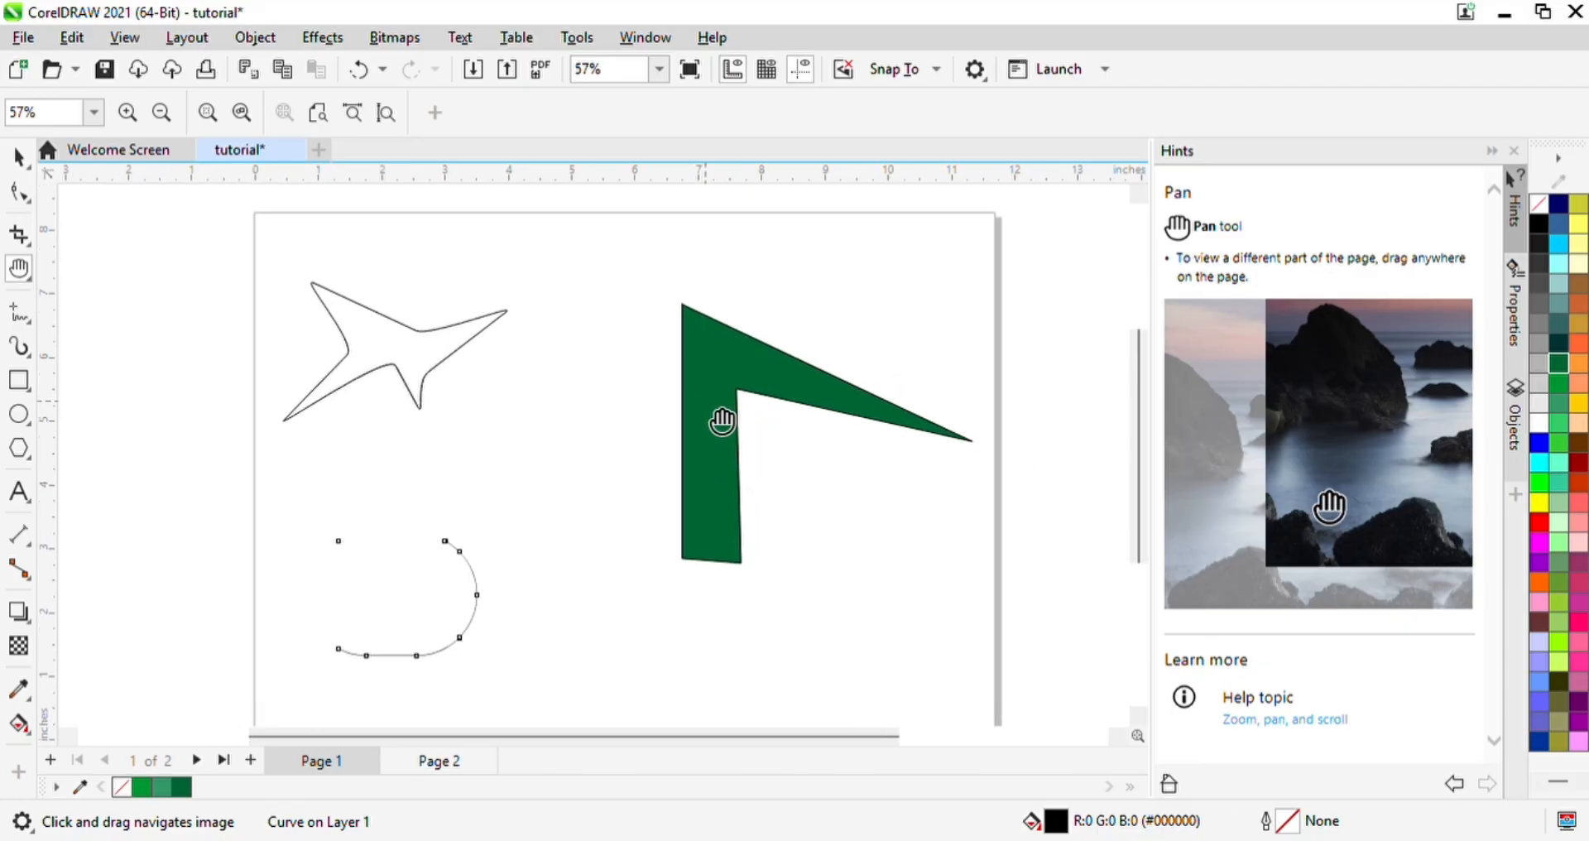
{"action": "left_click", "coordinate": [32, 280]}
{"action": "left_click", "coordinate": [101, 267]}
Step: Move the green shape's lower-left node inward by about 0.5 in and remove its lower-right node
{"action": "left_click", "coordinate": [16, 159]}
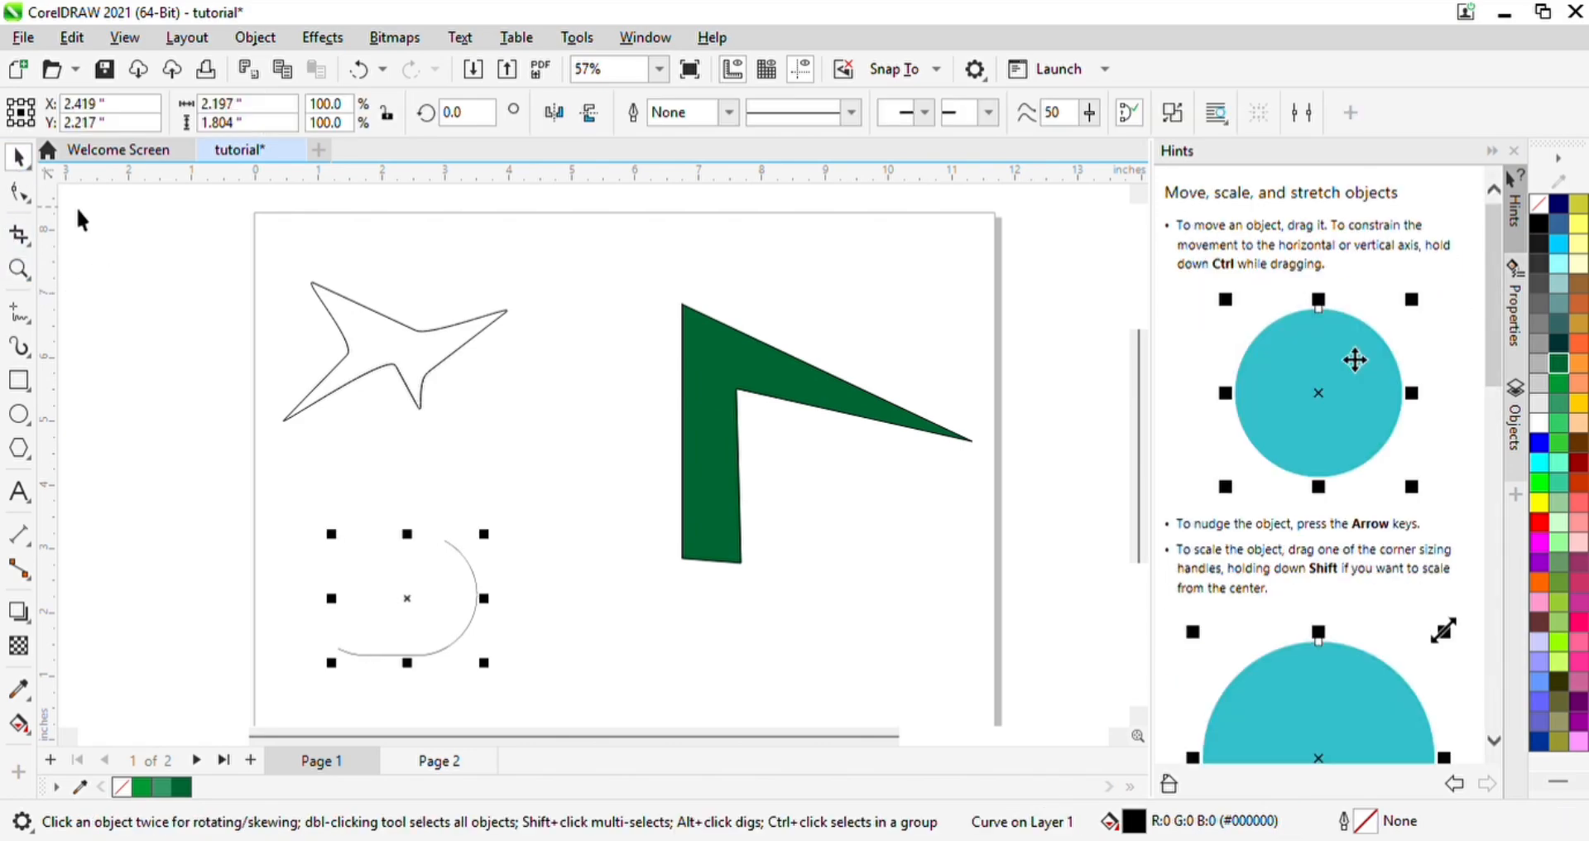
{"action": "left_click", "coordinate": [709, 396]}
{"action": "key", "text": "F10"}
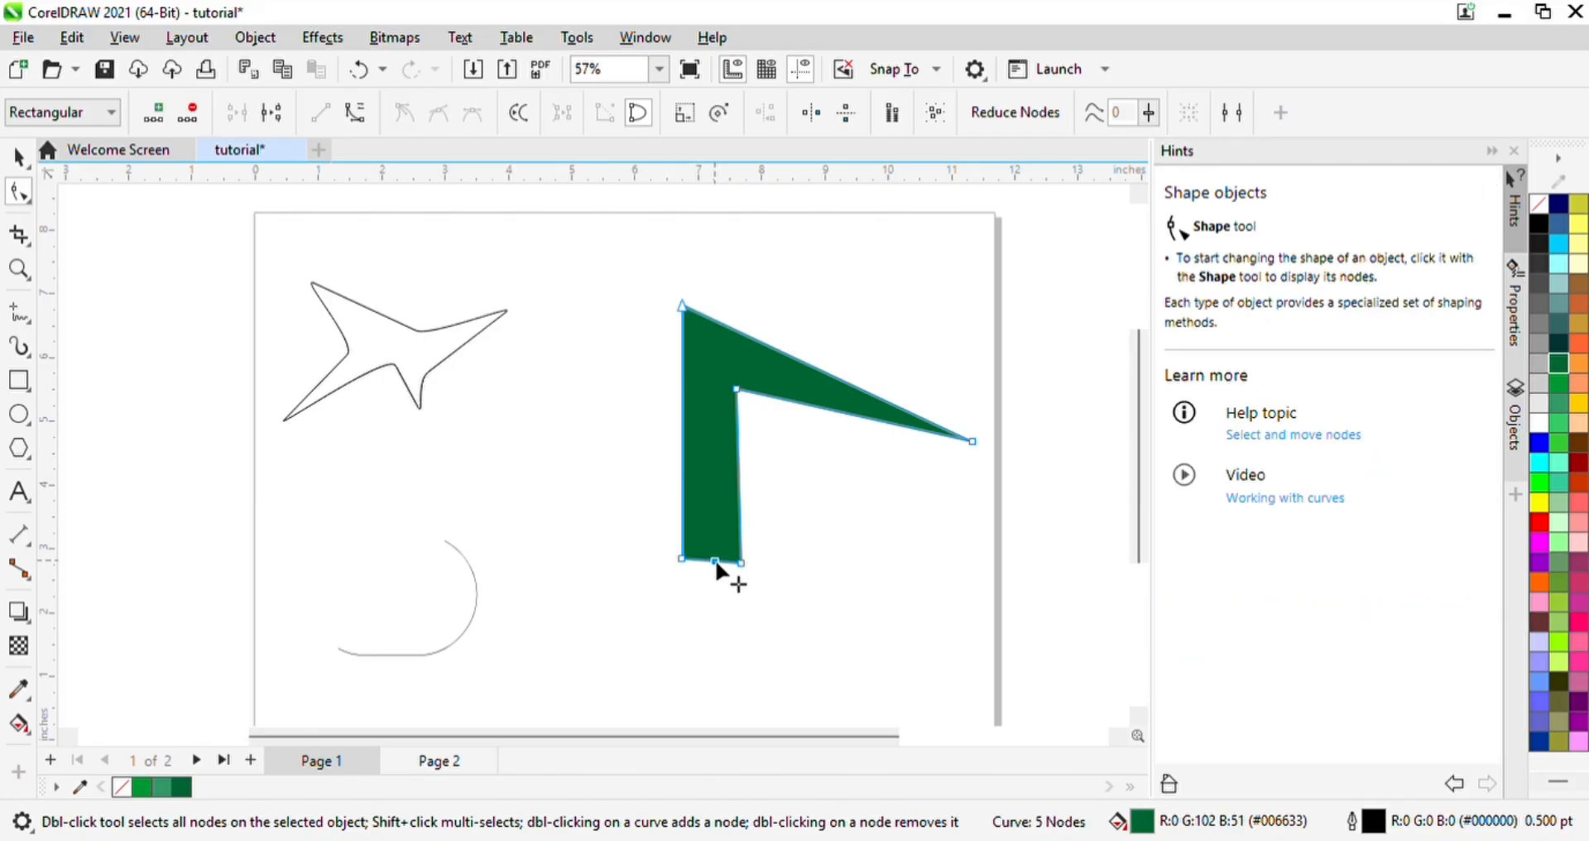
{"action": "left_click_drag", "start_coordinate": [684, 558], "coordinate": [715, 562]}
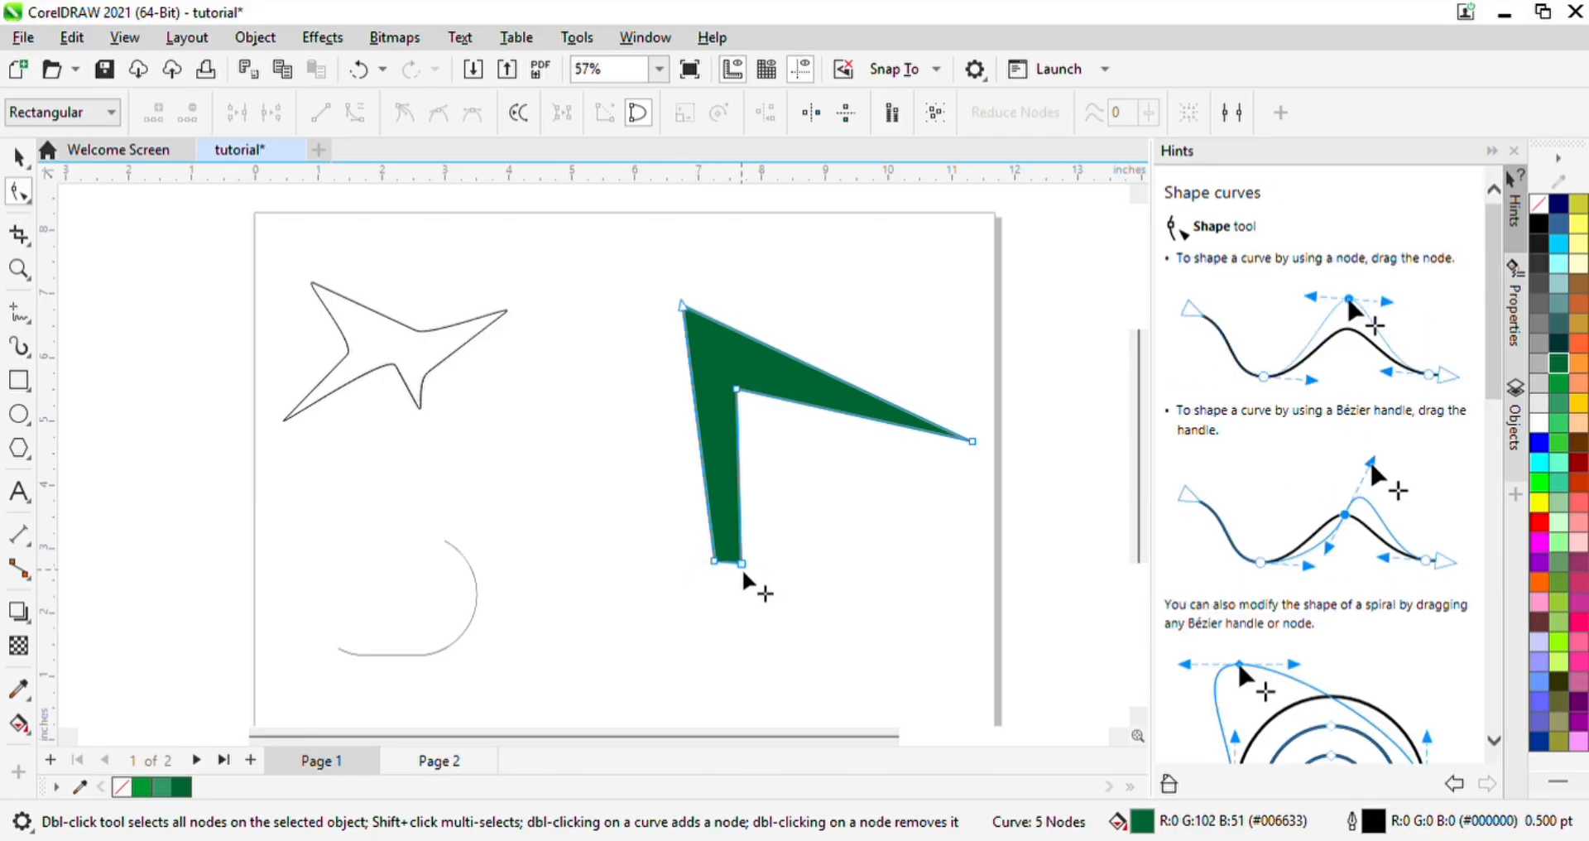
{"action": "double_click", "coordinate": [742, 563]}
{"action": "left_click", "coordinate": [550, 618]}
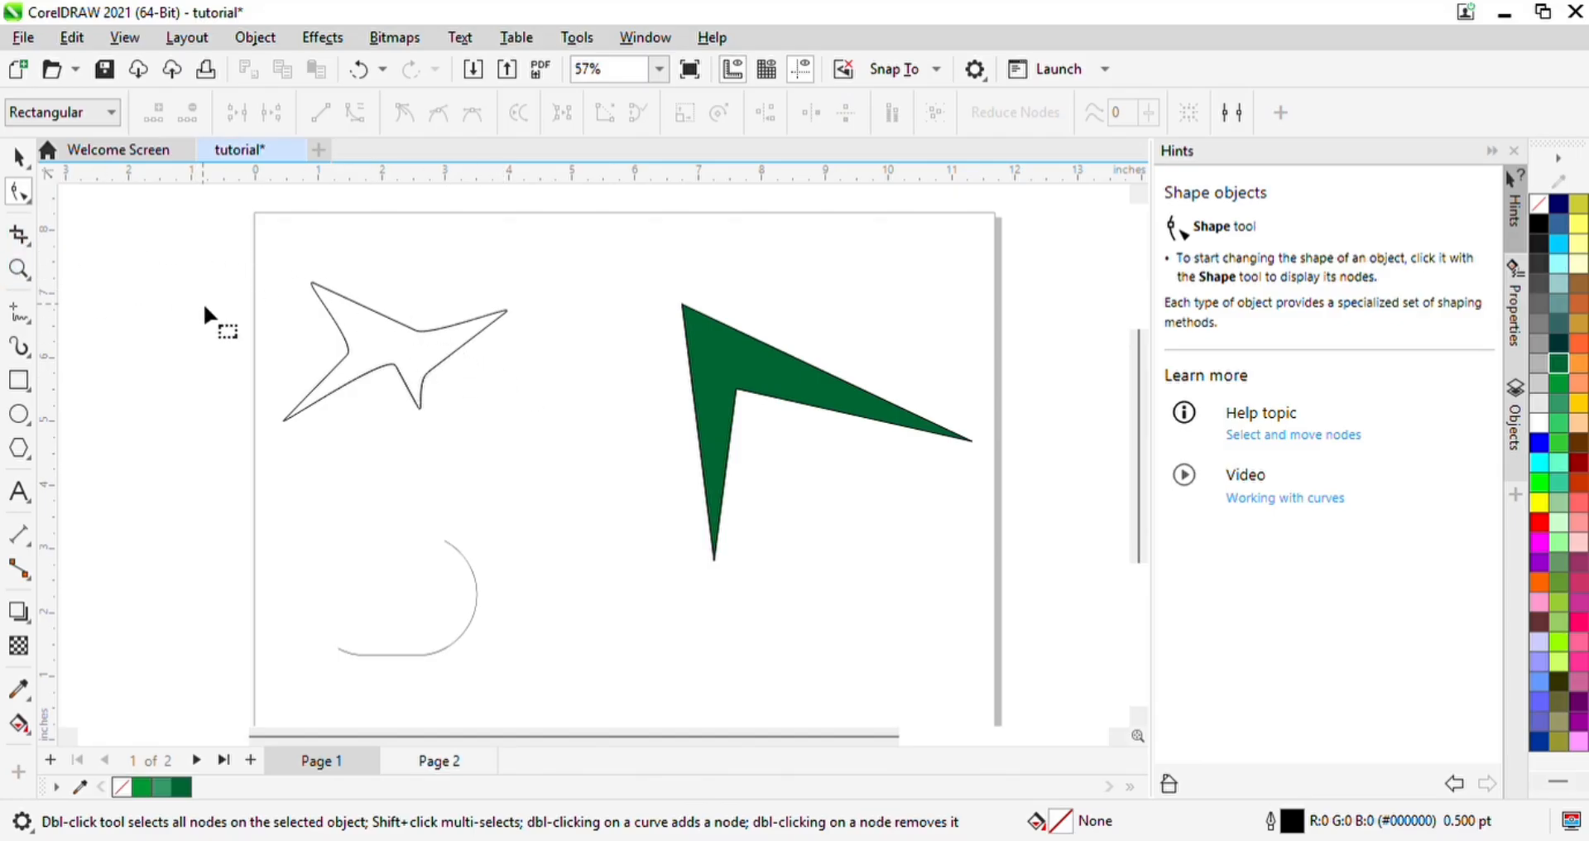
Step: Zoom in on the area around the star, zoom back out to 18%, and frame the whole page again
{"action": "left_click", "coordinate": [18, 273]}
{"action": "right_click", "coordinate": [300, 360]}
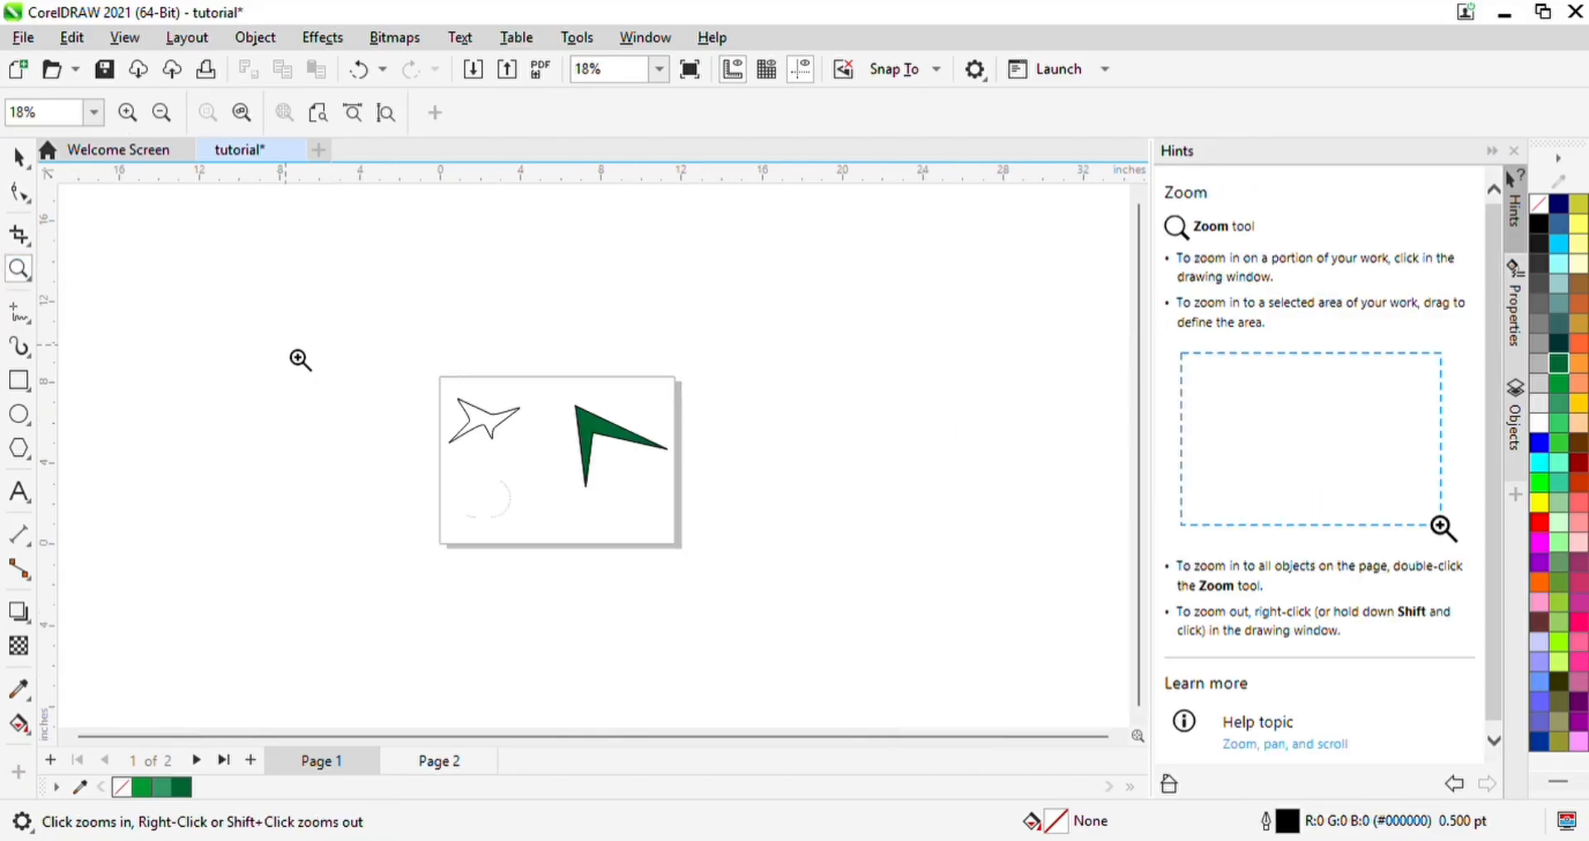
{"action": "left_click_drag", "start_coordinate": [408, 355], "coordinate": [564, 521]}
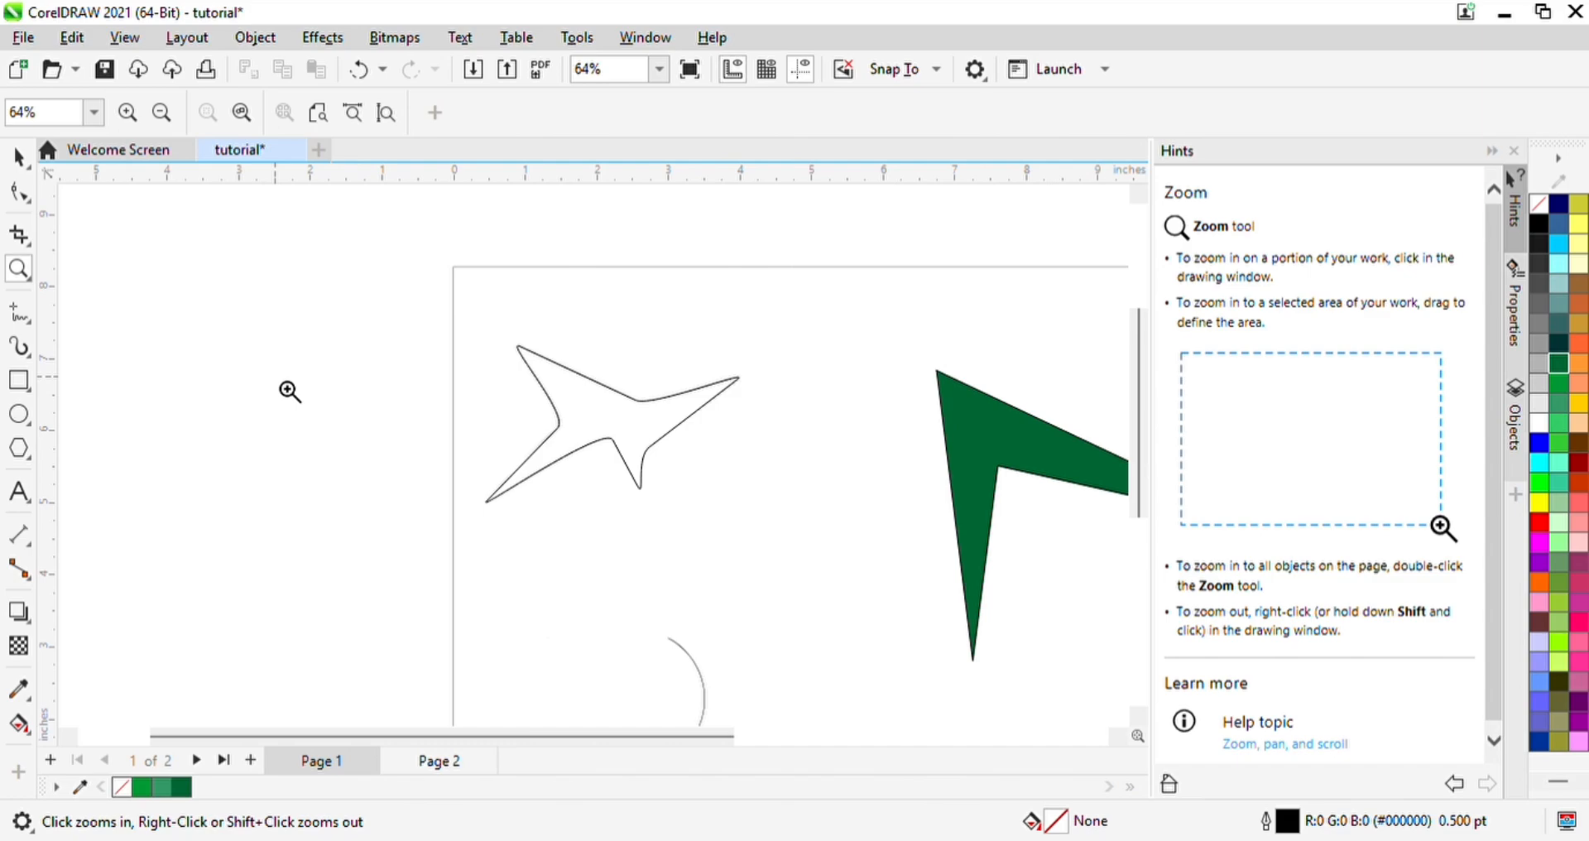
{"action": "left_click", "coordinate": [440, 368], "text": "shift"}
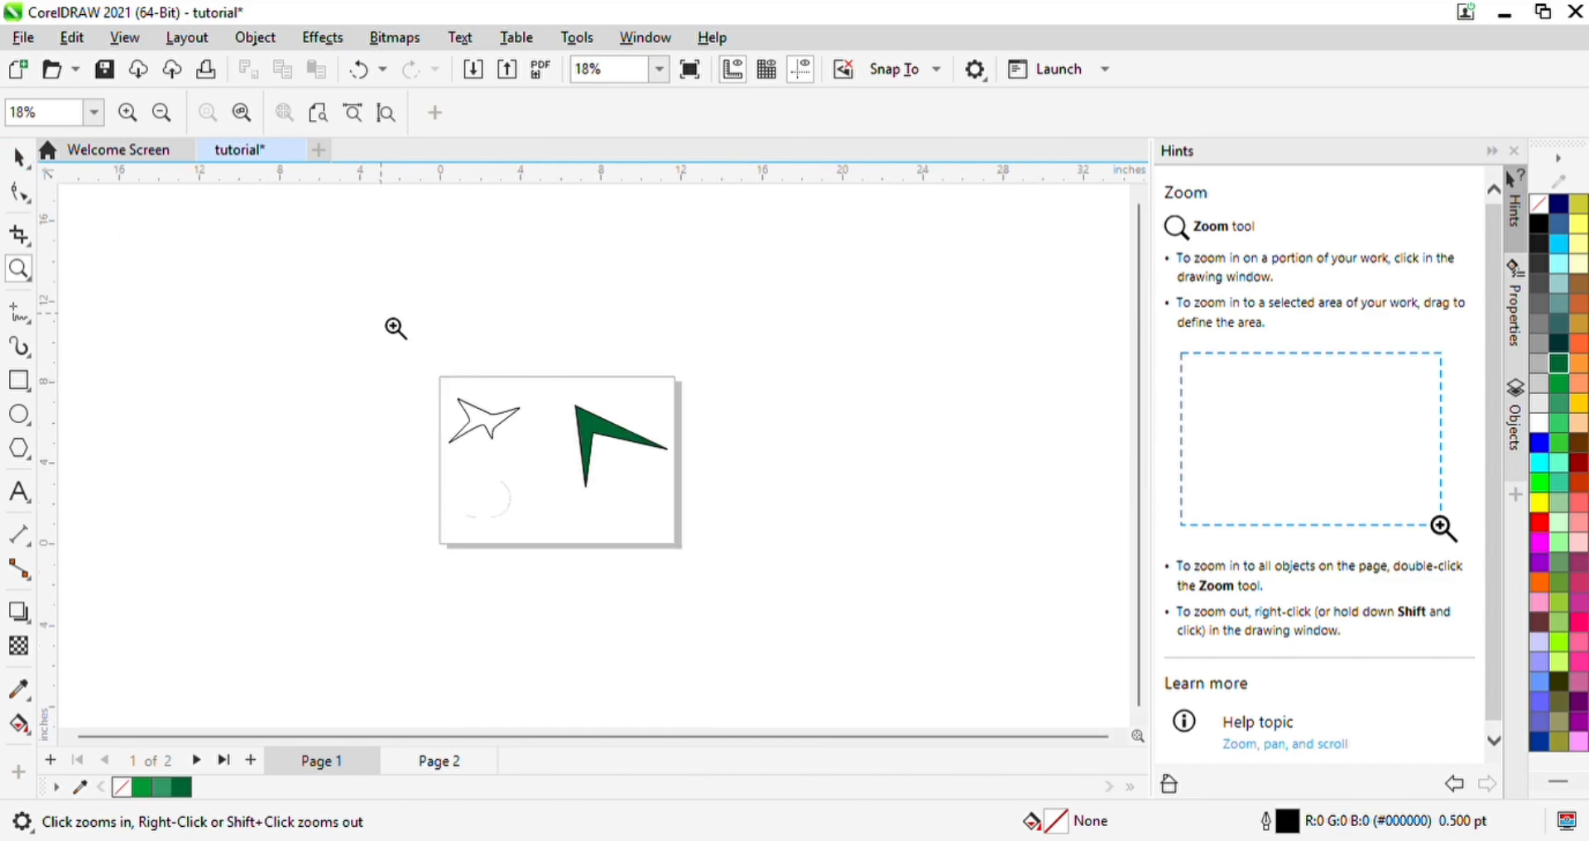
{"action": "left_click_drag", "start_coordinate": [417, 353], "coordinate": [681, 558]}
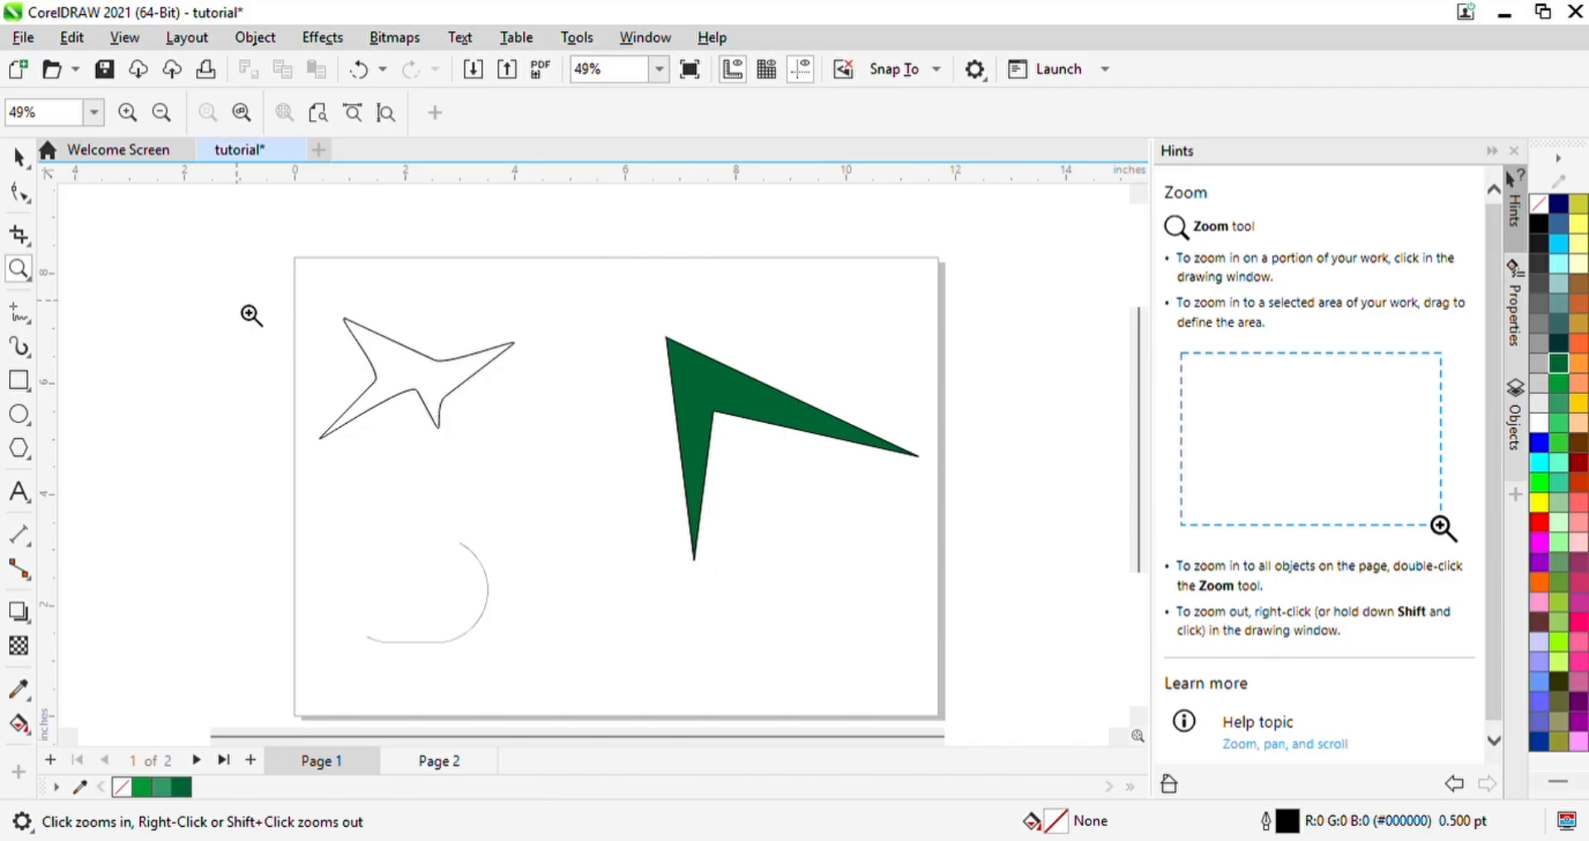
Step: Change the A4 page's orientation to portrait and fit the whole page in the view
{"action": "left_click", "coordinate": [18, 157]}
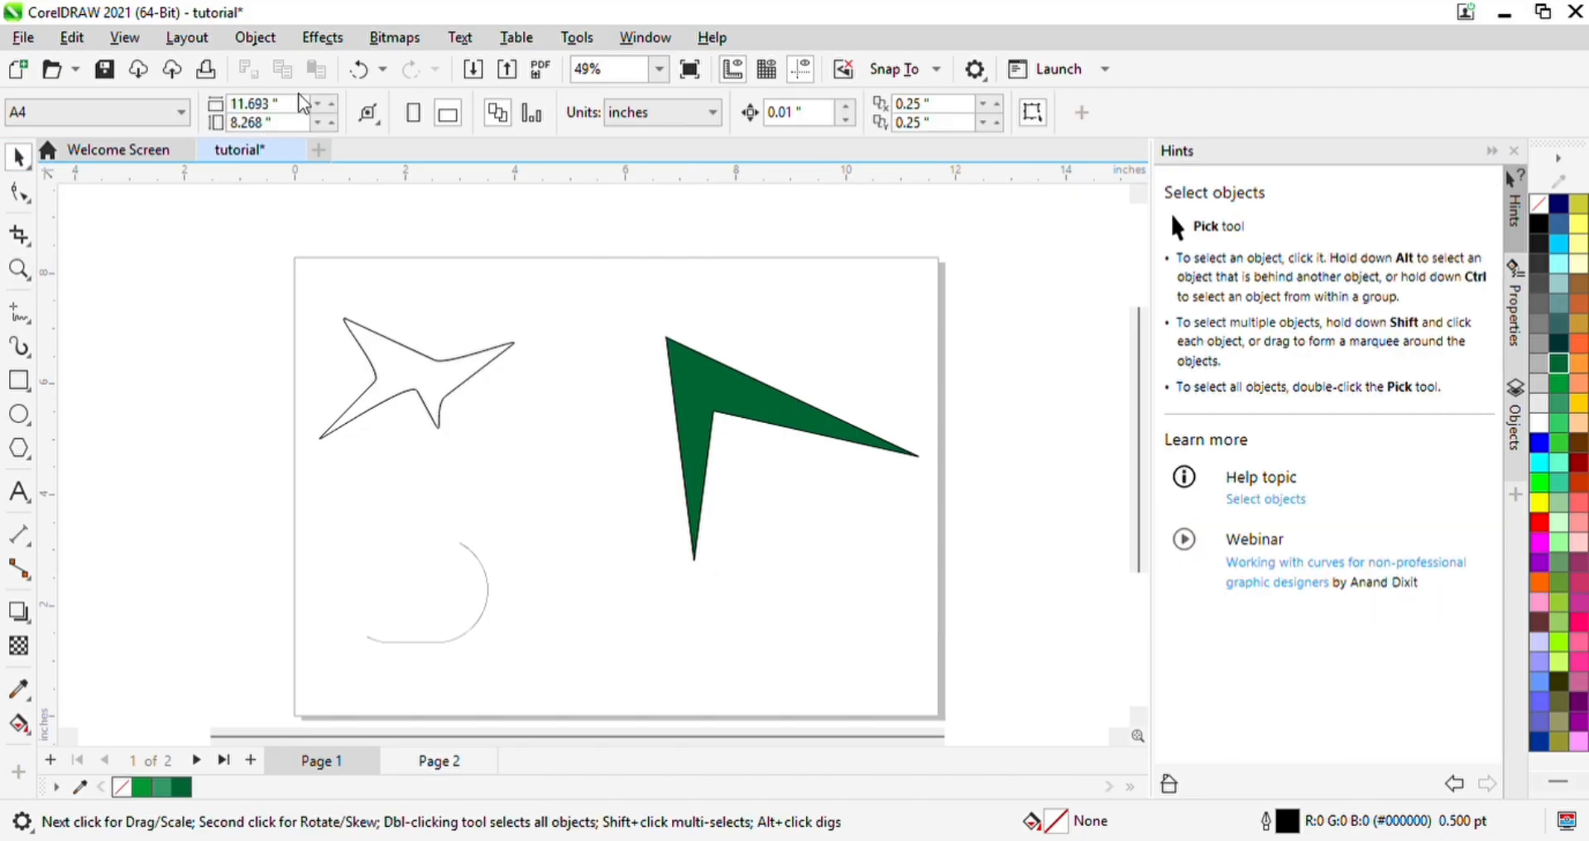
{"action": "left_click", "coordinate": [415, 114]}
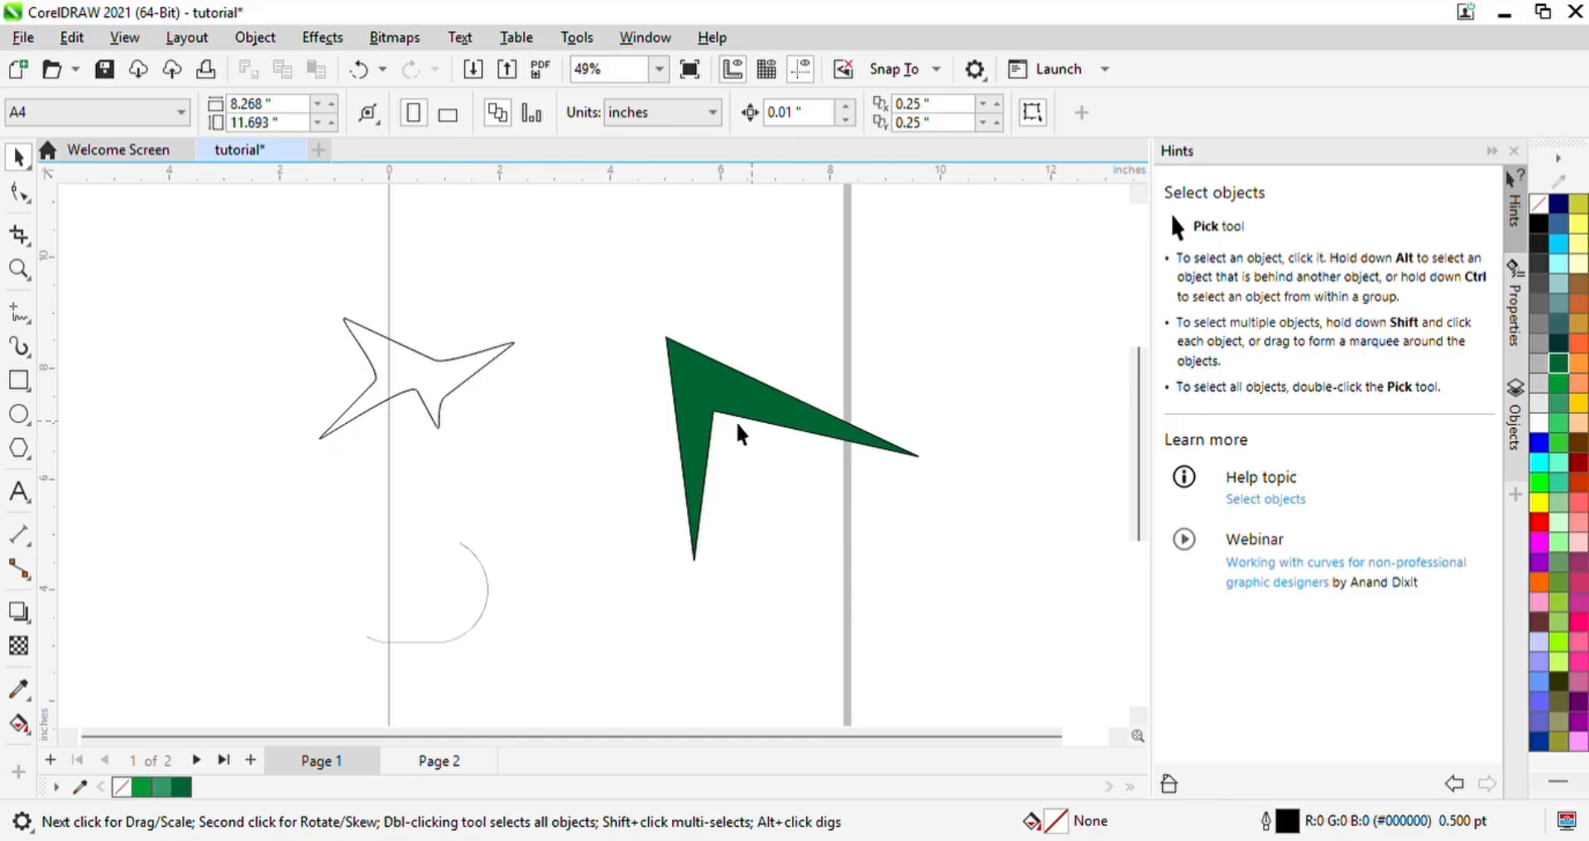
{"action": "key", "text": "z"}
{"action": "right_click", "coordinate": [471, 333]}
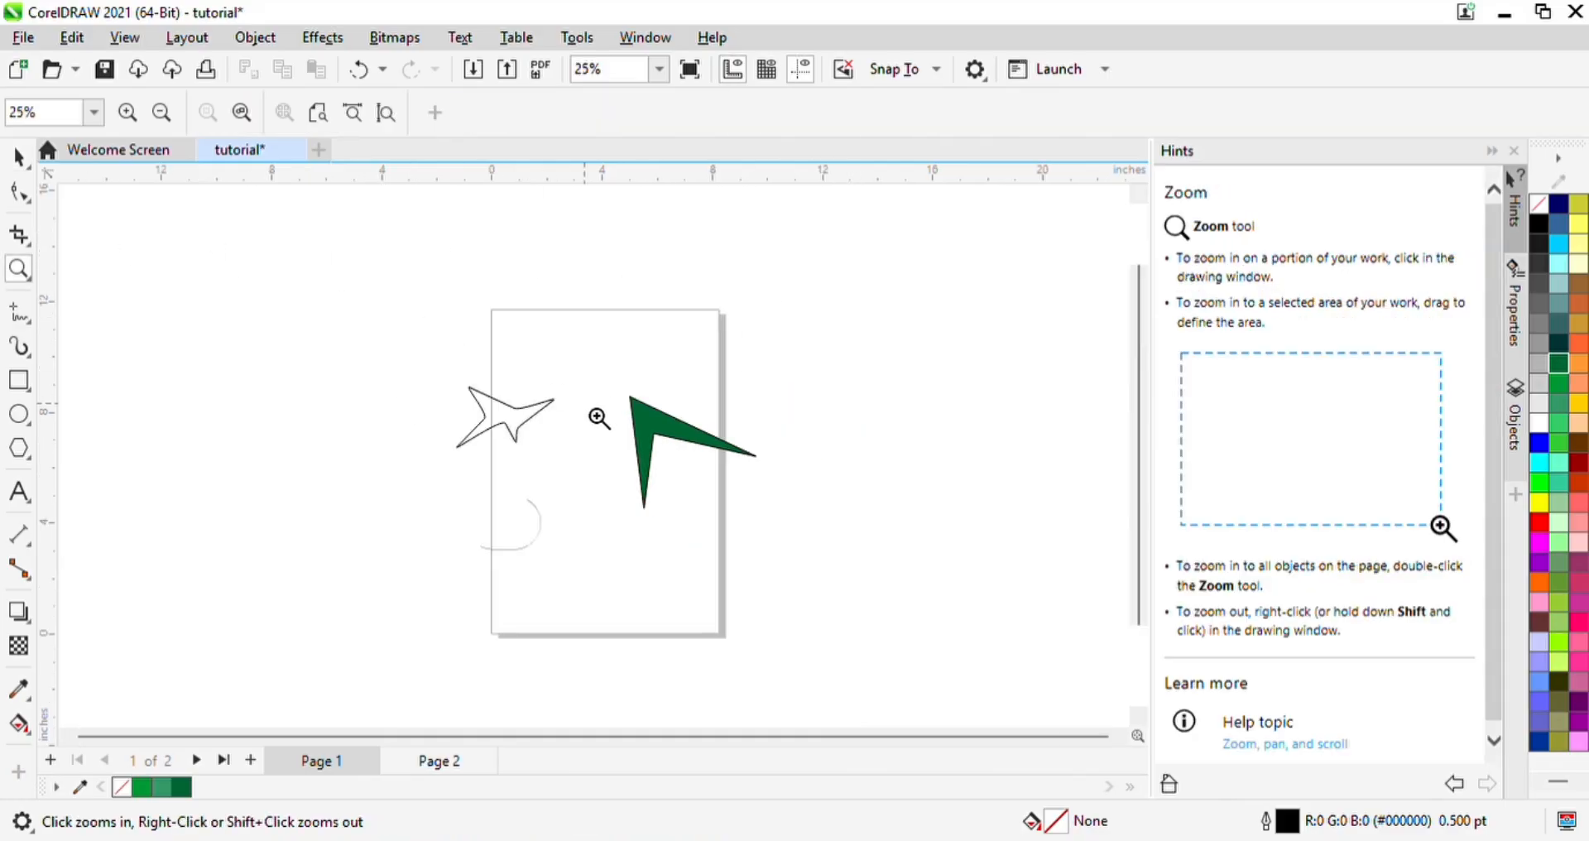
{"action": "left_click_drag", "start_coordinate": [481, 303], "coordinate": [758, 665]}
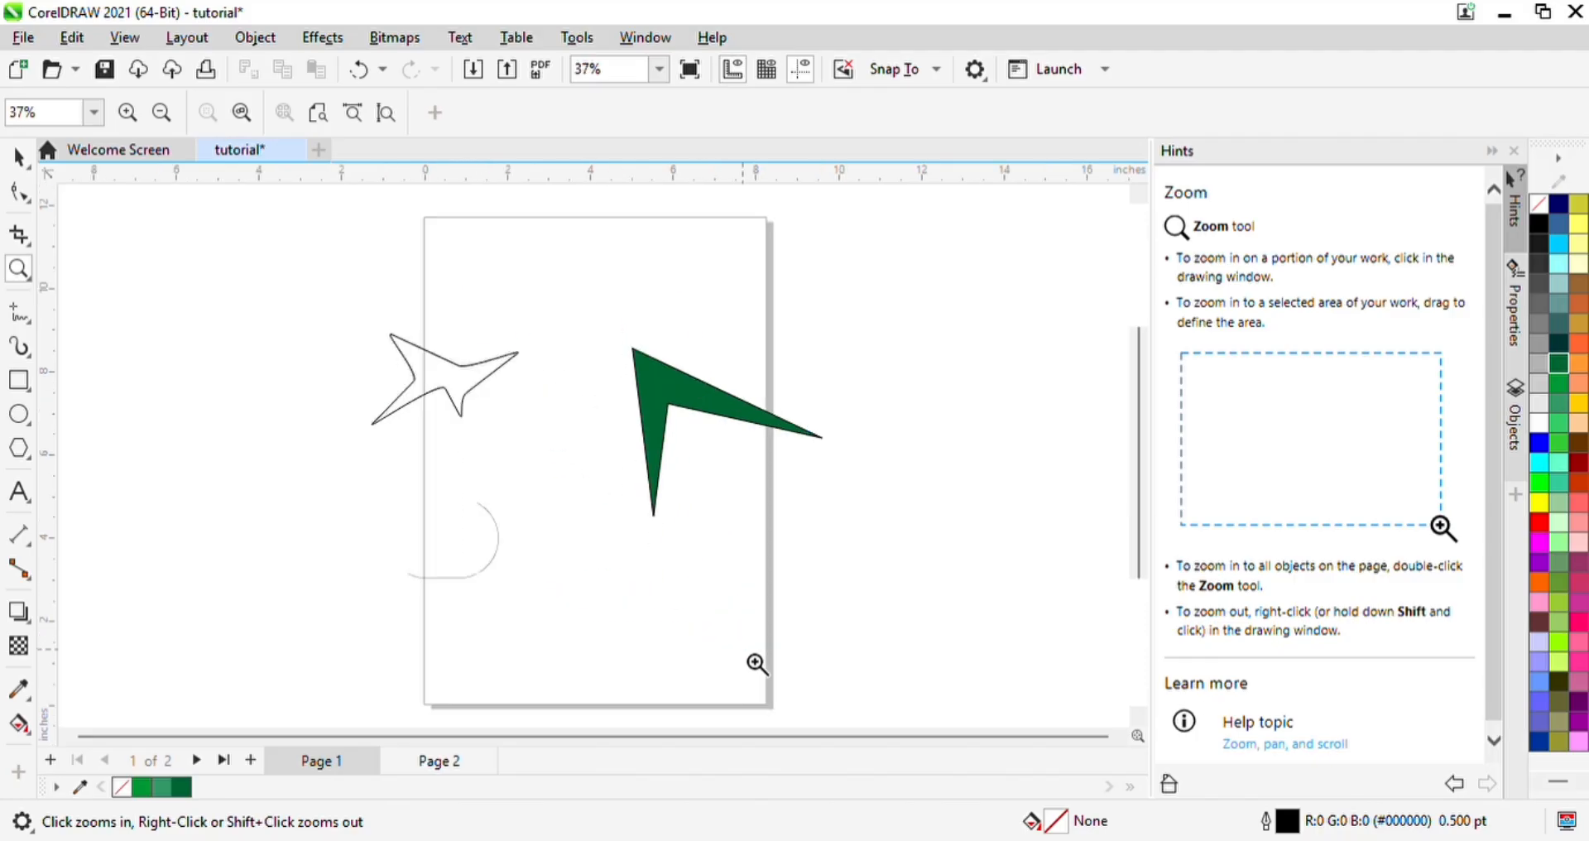